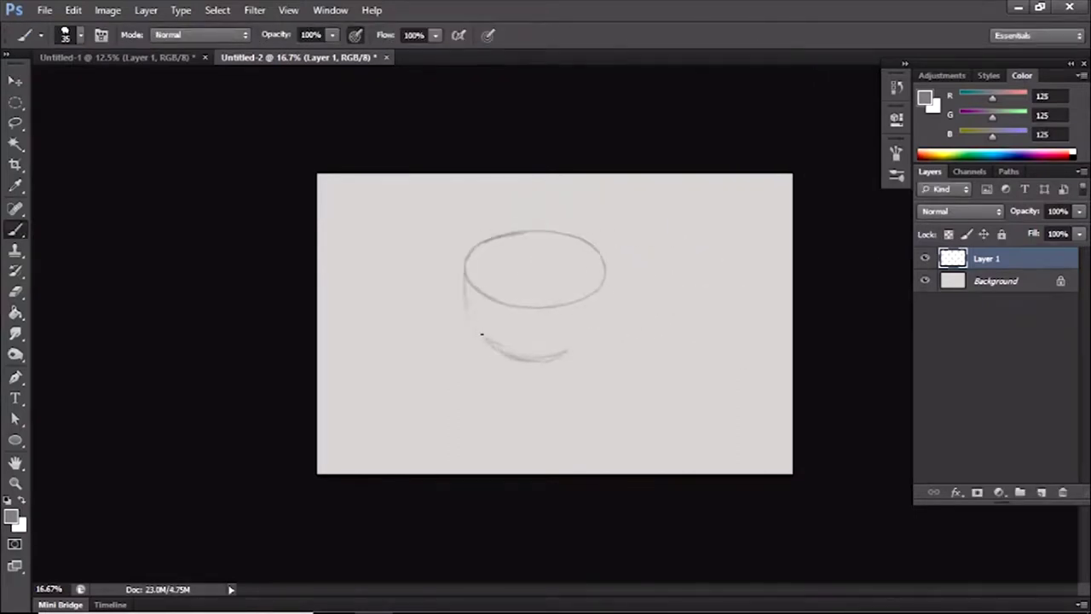
Finish the cup sketch by drawing the handle's loop and darkening the outline down the cup's left side.
key(ctrl+z)
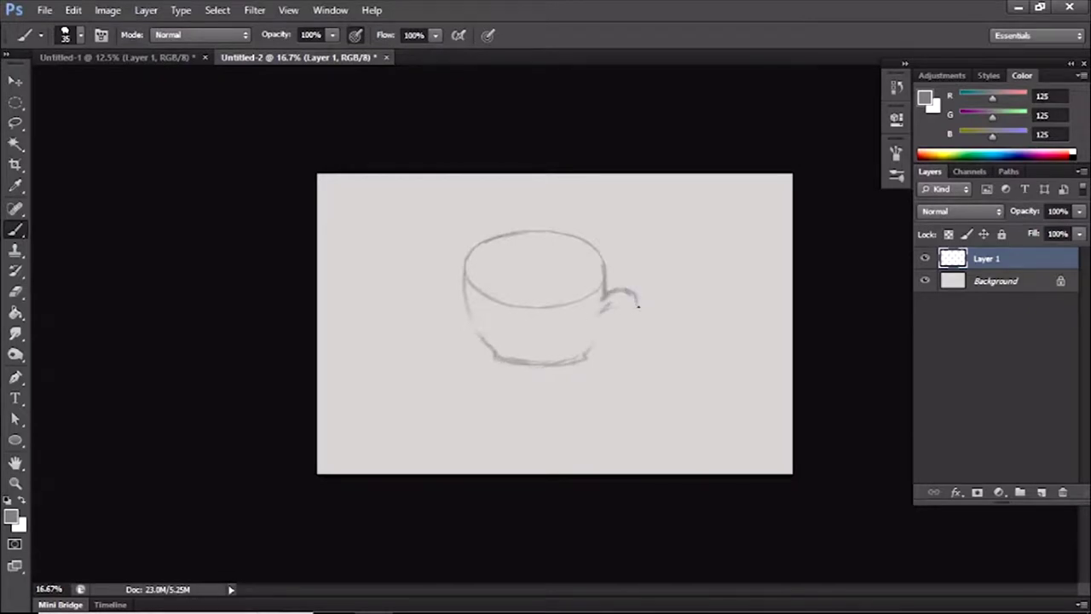
drag(633, 310, 599, 329)
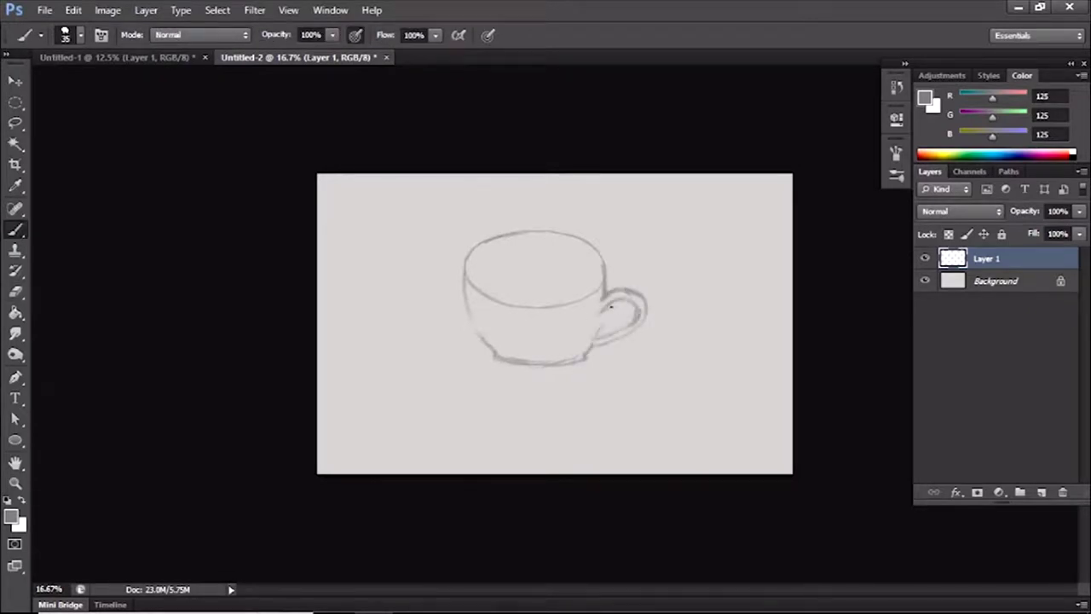
mouse_move(464, 273)
mouse_down()
mouse_move(512, 368)
mouse_move(438, 316)
mouse_move(501, 372)
mouse_up()
Sketch a wide oval saucer around the base of the cup, passing behind the body and handle.
key(e)
key(b)
mouse_move(421, 349)
mouse_down()
mouse_move(564, 430)
mouse_move(600, 432)
mouse_up()
drag(460, 291, 437, 312)
mouse_move(610, 281)
mouse_down()
mouse_move(675, 366)
mouse_move(506, 430)
mouse_up()
drag(671, 326, 606, 281)
Draw a two-point perspective box below the horizon line on Layer 2, with edges running to both vanishing points.
key(ctrl+plus)
key(ctrl+minus)
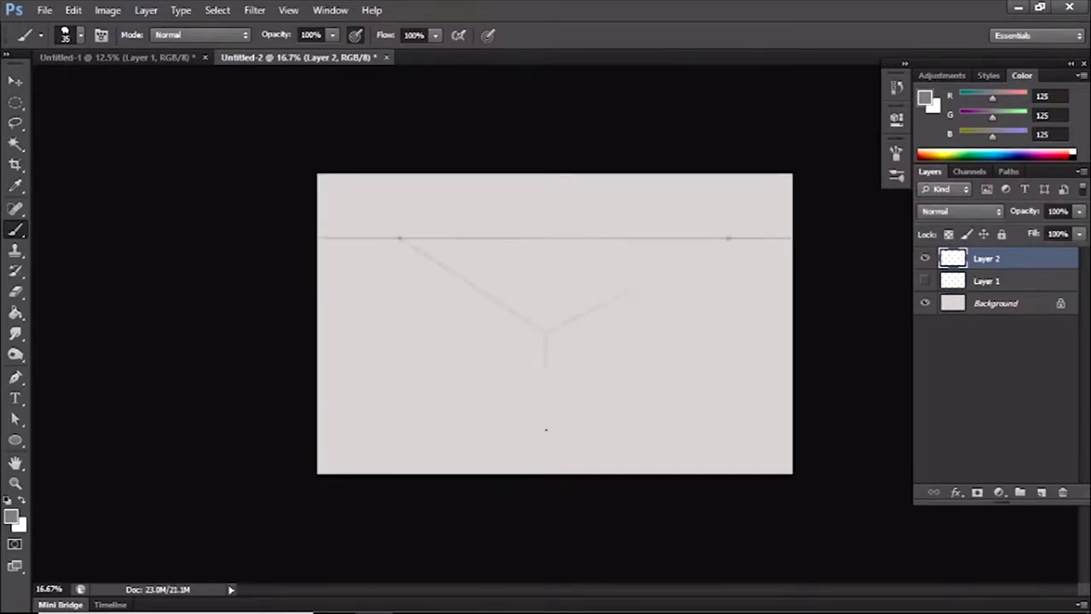
drag(400, 239, 546, 441)
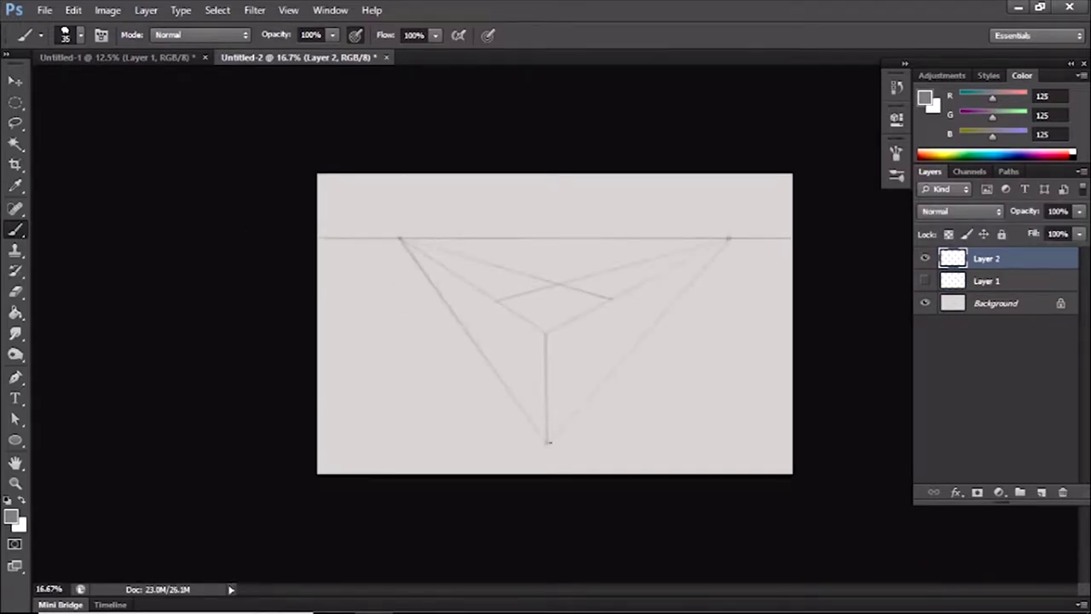
Add a new layer and draw an ellipse that touches the edges of the perspective box's top face.
key(ctrl+shift+alt+n)
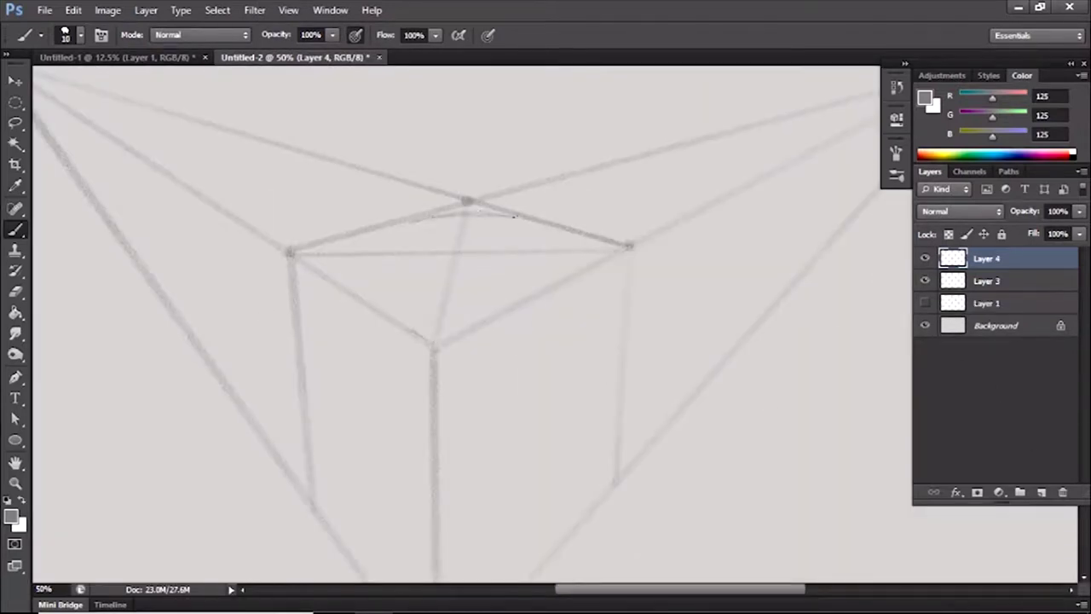
drag(514, 217, 394, 229)
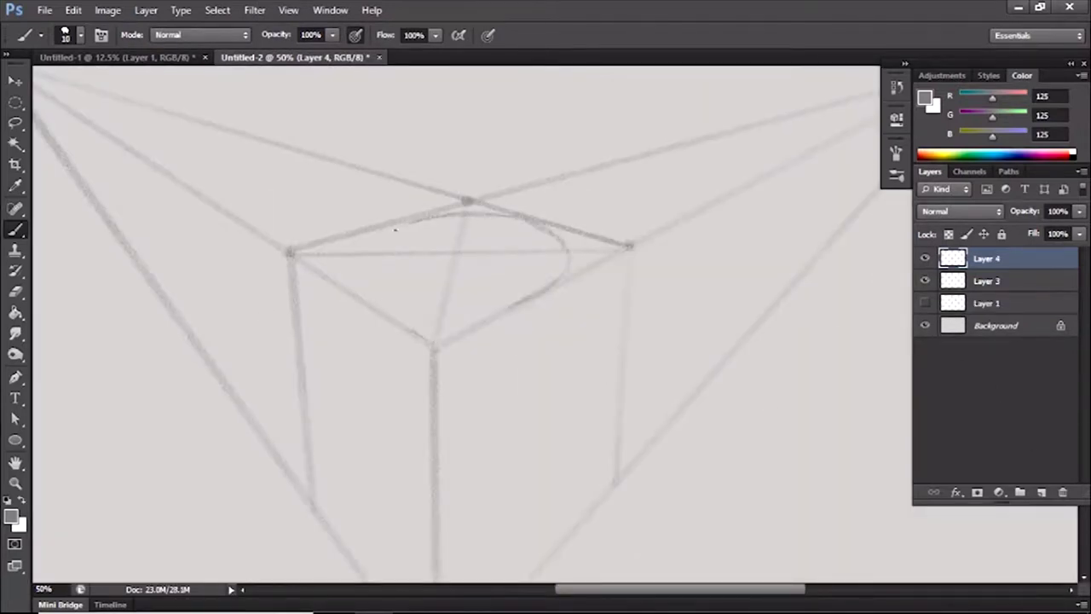
drag(370, 303, 396, 223)
key(ctrl+minus)
key(ctrl+minus)
Hide the perspective guide layer, duplicate the ellipse layer, and move the copy down to form the cup's base.
click(924, 281)
click(925, 280)
click(925, 281)
key(ctrl+j)
key(ctrl+t)
drag(554, 298, 554, 359)
key(Return)
Sketch the cup's side wall between the ellipses and transform the base ellipse upward to make the cup shallower.
key(ctrl+plus)
mouse_move(608, 397)
mouse_down()
mouse_move(592, 375)
mouse_move(663, 263)
mouse_up()
key(ctrl+t)
drag(577, 407, 577, 368)
key(Return)
Merge the rim ellipse and base ellipse layers into a single layer.
key(e)
shift+click(986, 280)
key(ctrl+e)
Redraw the cup's right side from rim to base and erase stray lines along the rim.
key(b)
drag(635, 249, 618, 347)
key(e)
drag(631, 256, 548, 221)
key(b)
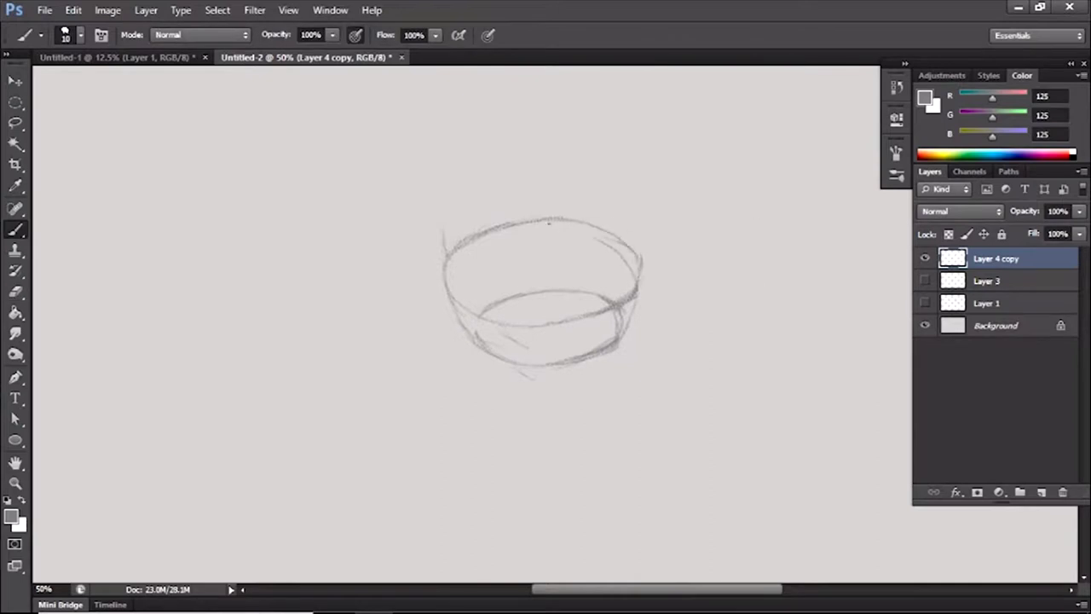
Show the perspective guide layer again and group it with the merged cup sketch layer.
click(924, 280)
key(ctrl+minus)
key(bracketright)
click(925, 280)
shift+click(986, 280)
key(ctrl+g)
Hide the group and add a new empty layer above it for another cup sketch.
click(925, 258)
click(1041, 492)
key(ctrl+minus)
drag(452, 243, 622, 213)
key(ctrl+z)
mouse_move(372, 247)
mouse_down()
mouse_move(633, 246)
mouse_move(366, 306)
mouse_move(474, 358)
mouse_move(630, 222)
mouse_up()
key(ctrl+z)
key(ctrl+z)
Draw an oval cup rim, side walls tapering downward and a curved base on the new layer.
drag(414, 289, 567, 281)
drag(417, 255, 596, 292)
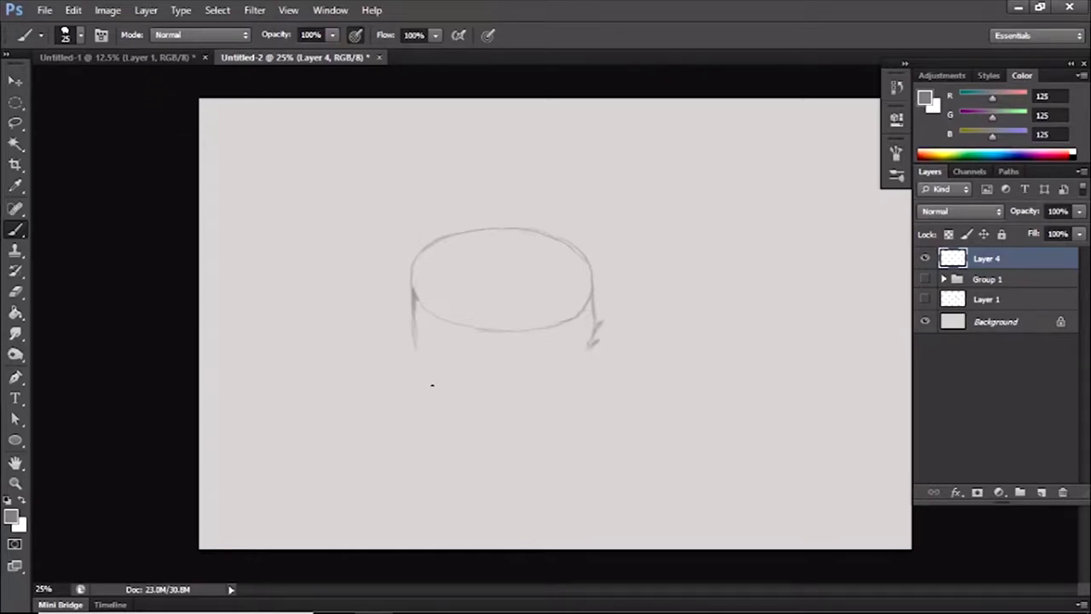
drag(461, 387, 567, 384)
drag(591, 341, 572, 365)
drag(467, 398, 571, 380)
Erase excess construction lines from the cup, then sketch the saucer's left and front edges around it.
key(e)
mouse_move(461, 233)
mouse_down()
mouse_move(368, 431)
mouse_move(504, 483)
mouse_move(582, 484)
mouse_up()
key(b)
mouse_move(399, 312)
mouse_down()
mouse_move(376, 339)
mouse_move(367, 443)
mouse_up()
key(e)
drag(389, 353, 372, 409)
key(b)
drag(597, 302, 673, 405)
drag(648, 445, 358, 412)
Erase the saucer's rough right edge and redraw it as a smooth curve behind the handle.
key(e)
drag(602, 304, 675, 392)
key(b)
drag(638, 307, 675, 382)
drag(598, 293, 643, 312)
key(ctrl+minus)
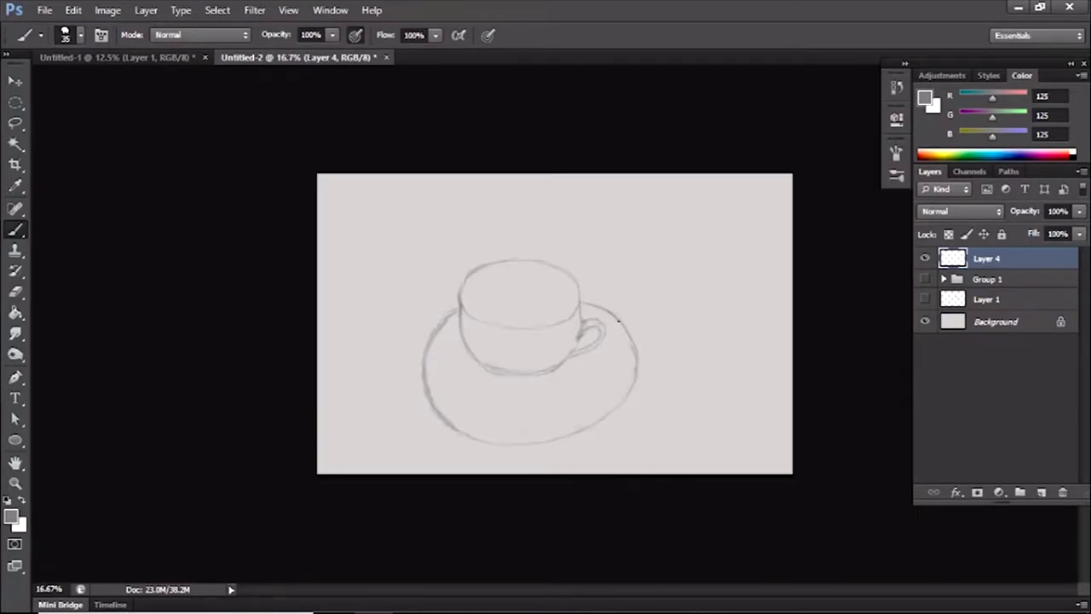
Strengthen the saucer's outline and the cup rim's front curve, then erase stray marks on the saucer's right side.
drag(454, 312, 424, 353)
drag(637, 364, 554, 439)
mouse_move(464, 307)
mouse_down()
mouse_move(585, 303)
mouse_move(583, 322)
mouse_up()
key(e)
mouse_move(617, 278)
mouse_down()
mouse_move(667, 319)
mouse_move(621, 401)
mouse_up()
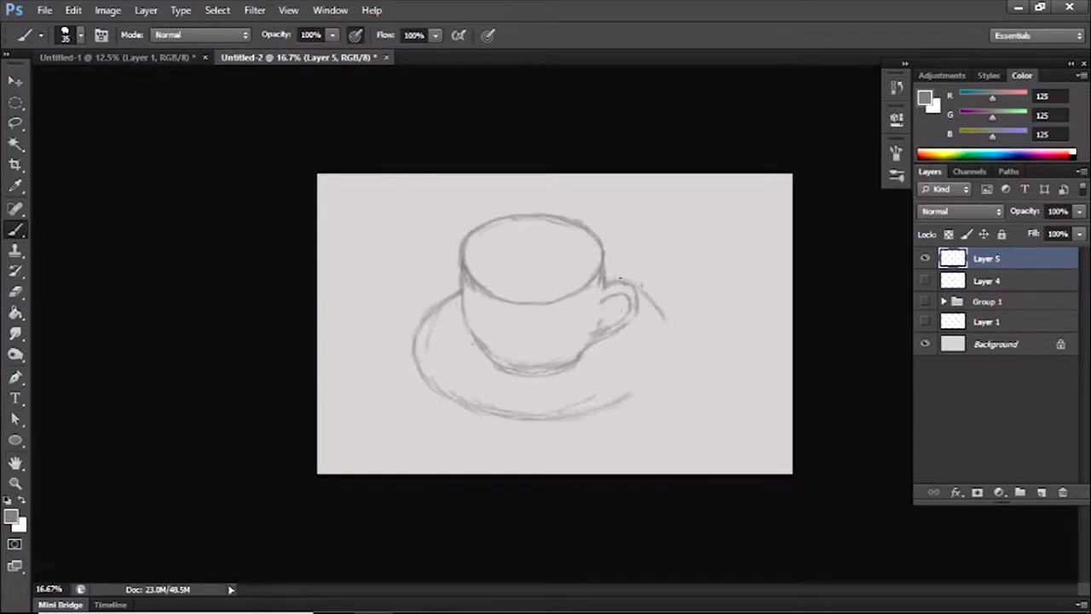
Draw the right edge of the saucer behind the handle on Layer 5 and erase the excess outer strokes.
key(e)
key(b)
mouse_move(606, 269)
mouse_down()
mouse_move(692, 305)
mouse_move(680, 375)
mouse_up()
key(e)
key(b)
drag(692, 281, 647, 397)
key(e)
drag(674, 278, 692, 337)
Join the saucer's right edge to its front rim with curved strokes along the lower right.
key(b)
mouse_move(630, 401)
mouse_down()
mouse_move(685, 277)
mouse_move(700, 349)
mouse_move(649, 401)
mouse_up()
key(e)
key(b)
drag(657, 315, 583, 415)
key(e)
key(b)
Add thickness under the saucer's front edge, reinforce its back curves, and clean up the right side.
drag(432, 390, 526, 433)
key(e)
mouse_move(644, 389)
mouse_down()
mouse_move(495, 401)
mouse_move(676, 337)
mouse_up()
key(b)
drag(455, 281, 422, 317)
drag(607, 271, 673, 328)
key(e)
drag(678, 298, 642, 381)
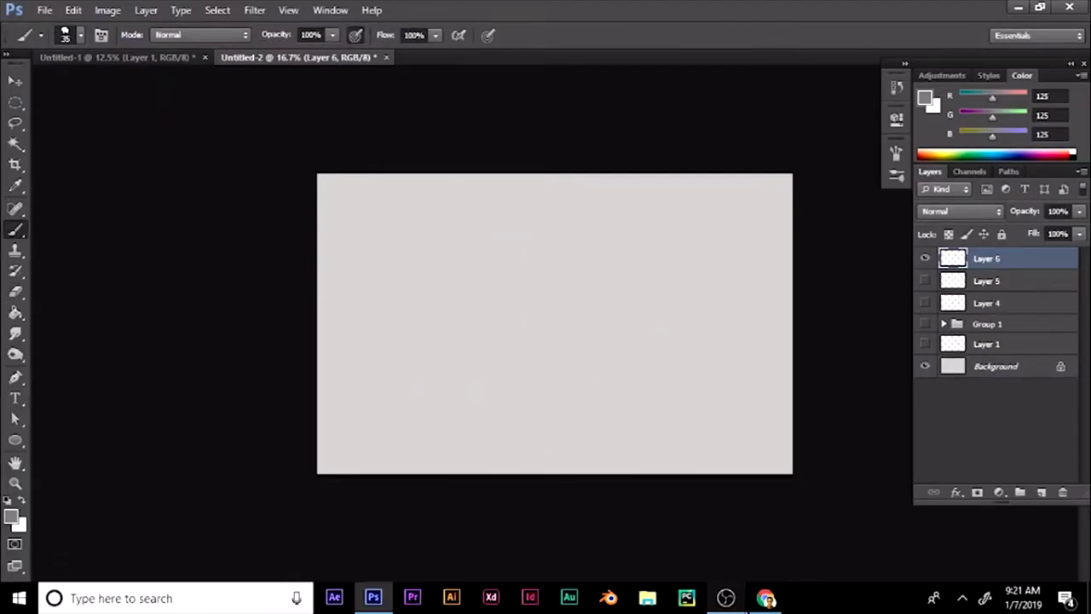
Draw a large oval cup rim on the empty Layer 6 and trim its right end with the Eraser.
mouse_move(443, 240)
mouse_down()
mouse_move(534, 210)
mouse_move(647, 246)
mouse_move(545, 332)
mouse_move(665, 281)
mouse_up()
key(e)
mouse_move(655, 245)
mouse_down()
mouse_move(463, 213)
mouse_move(533, 218)
mouse_move(669, 294)
mouse_up()
Sketch an ellipse for the cup's base below the rim, lighten its upper part, and draw the bottom curve.
key(b)
mouse_move(511, 375)
mouse_down()
mouse_move(652, 375)
mouse_move(526, 428)
mouse_move(601, 432)
mouse_up()
key(e)
drag(648, 367, 508, 384)
key(b)
mouse_move(486, 431)
mouse_down()
mouse_move(647, 414)
mouse_move(643, 435)
mouse_up()
Draw the large cup's rounded side walls from the rim down to the base.
mouse_move(424, 286)
mouse_down()
mouse_move(439, 333)
mouse_move(520, 443)
mouse_up()
drag(650, 409, 656, 401)
drag(670, 275, 675, 300)
mouse_move(432, 337)
mouse_down()
mouse_move(466, 405)
mouse_move(510, 445)
mouse_up()
key(e)
key(b)
Darken the cup's left wall and draw a looped handle on its right side.
drag(424, 315, 438, 378)
mouse_move(675, 324)
mouse_down()
mouse_move(718, 281)
mouse_move(674, 315)
mouse_up()
drag(656, 402, 716, 365)
drag(686, 281, 701, 352)
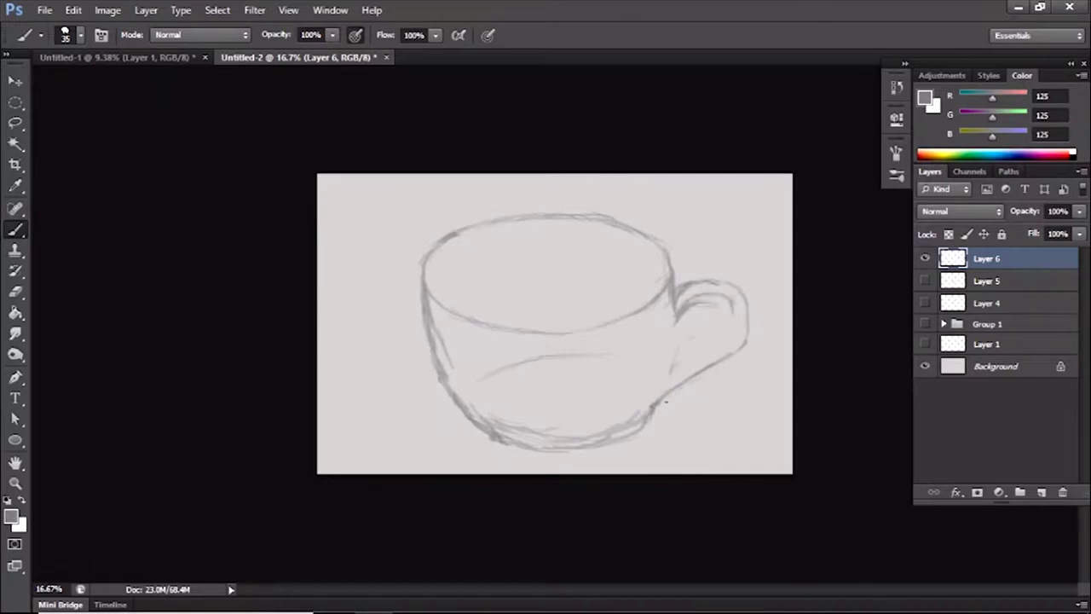
Refine the cup's lower left wall, the handle's lower joint and the curve of the base.
key(l)
key(b)
drag(433, 358, 464, 422)
drag(695, 371, 640, 418)
drag(469, 430, 648, 409)
Scale the large cup drawing down with Free Transform so it sits near the middle of the canvas.
key(v)
key(ctrl+minus)
key(ctrl+t)
drag(706, 428, 652, 371)
key(Return)
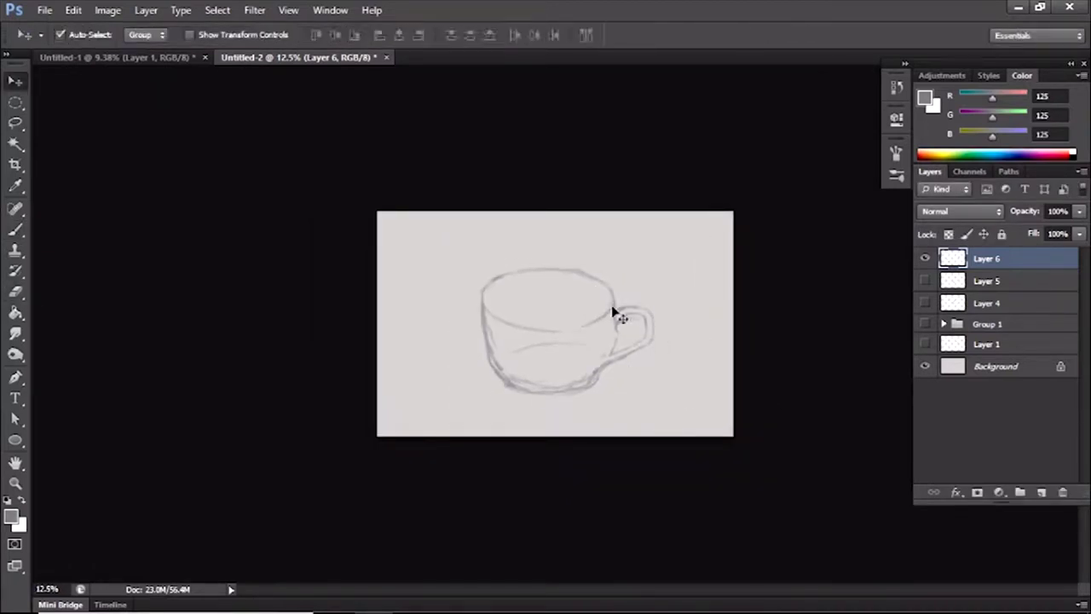
Reinforce the outlines of the scaled cup's body and handle with the Brush tool.
key(b)
drag(477, 324, 596, 396)
drag(620, 322, 666, 383)
mouse_move(445, 355)
mouse_down()
mouse_move(569, 396)
mouse_move(665, 356)
mouse_up()
key(e)
key(b)
drag(653, 318, 679, 378)
key(e)
key(ctrl+alt+z)
key(ctrl+alt+z)
key(ctrl+alt+z)
key(ctrl+alt+z)
key(ctrl+alt+z)
Draw an oval saucer around the cup's lower half, closing its back left edge against the cup wall.
key(b)
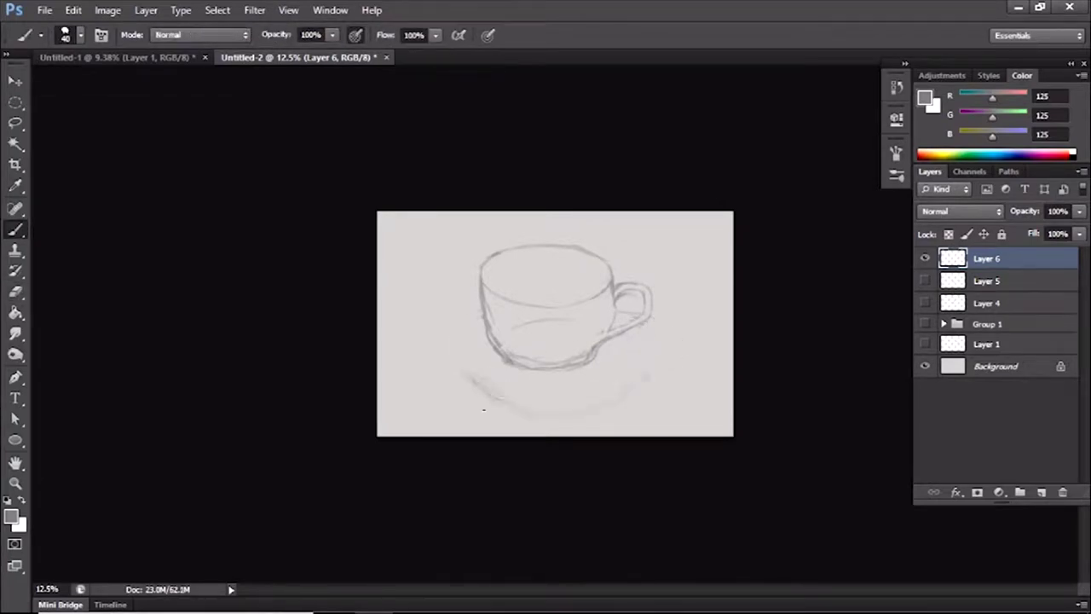
key(e)
key(b)
drag(479, 292, 452, 352)
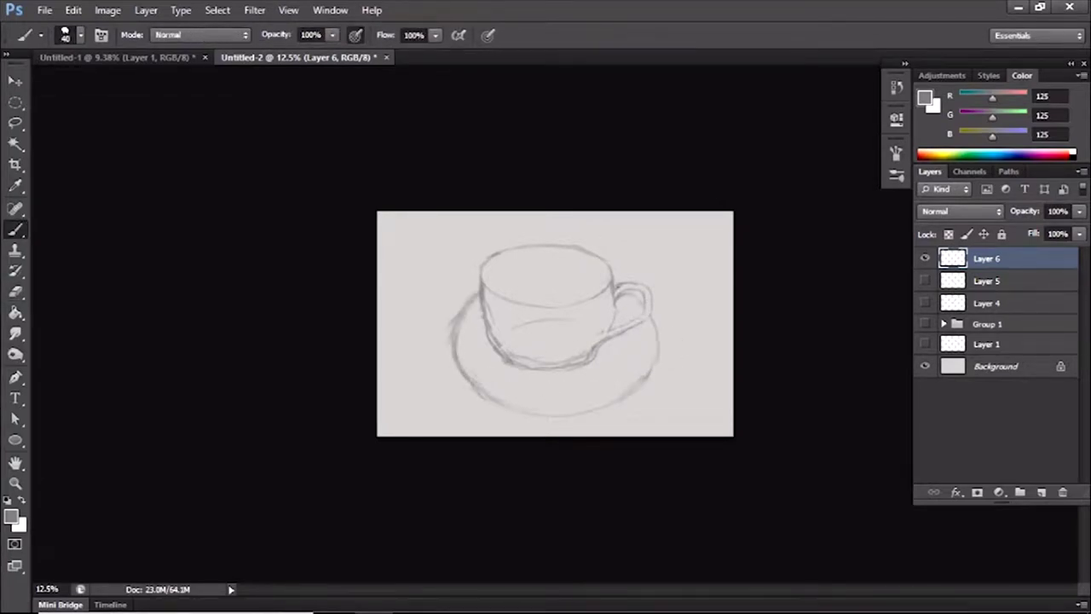
Hide Layer 6 and add a new empty layer for the next cup sketch.
click(924, 258)
key(ctrl+shift+alt+n)
mouse_move(453, 273)
mouse_down()
mouse_move(584, 237)
mouse_move(650, 280)
mouse_up()
mouse_move(451, 275)
mouse_down()
mouse_move(496, 247)
mouse_move(467, 252)
mouse_move(653, 231)
mouse_up()
key(ctrl+z)
key(ctrl+z)
key(ctrl+z)
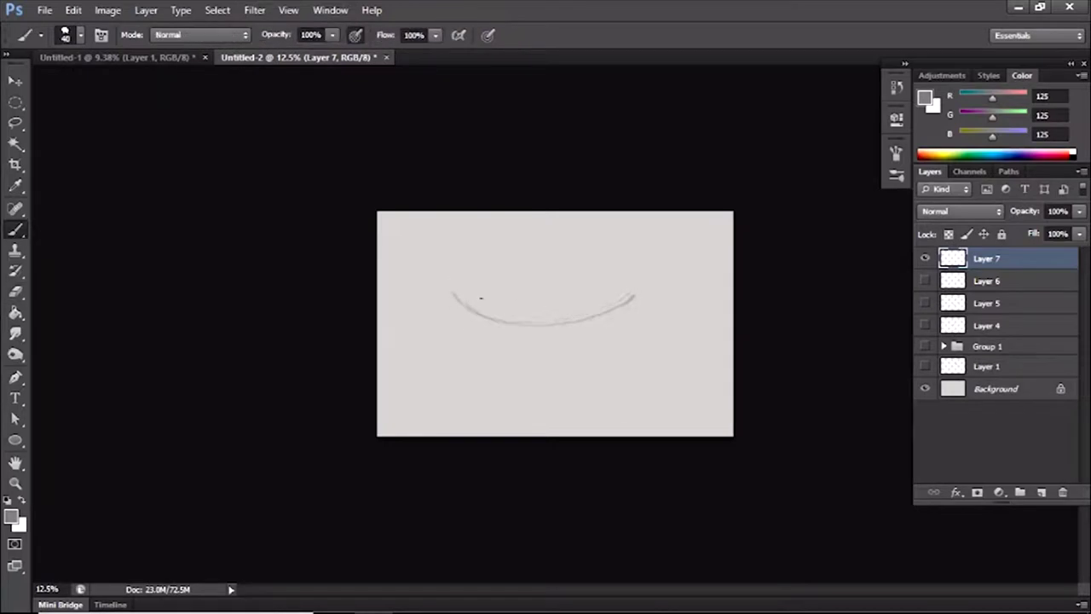
drag(536, 242, 633, 284)
mouse_move(456, 290)
mouse_down()
mouse_move(477, 243)
mouse_move(613, 239)
mouse_move(560, 313)
mouse_move(627, 264)
mouse_up()
key(ctrl+z)
key(ctrl+z)
key(ctrl+z)
key(ctrl+z)
key(ctrl+z)
Reshape the arc with Free Transform, complete it into the cup's rim ellipse and scale the ellipse down.
key(ctrl+t)
drag(502, 315, 502, 350)
key(Return)
drag(441, 315, 630, 307)
key(ctrl+t)
drag(438, 355, 471, 340)
key(Return)
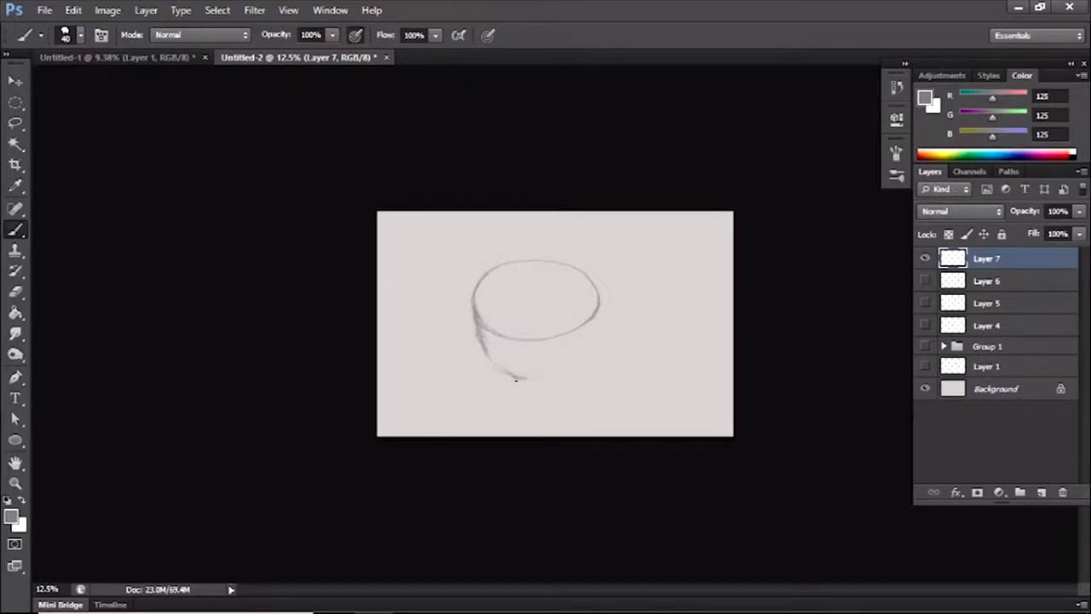
Sketch the cup's curved body, base and small handle below the rim, and scale the whole drawing down slightly.
drag(507, 379, 586, 373)
drag(599, 319, 597, 353)
drag(472, 329, 477, 361)
key(ctrl+t)
drag(457, 273, 479, 286)
key(Return)
Sketch an oval saucer around the cup's lower half, undoing the rejected strokes.
drag(488, 327, 465, 389)
key(ctrl+z)
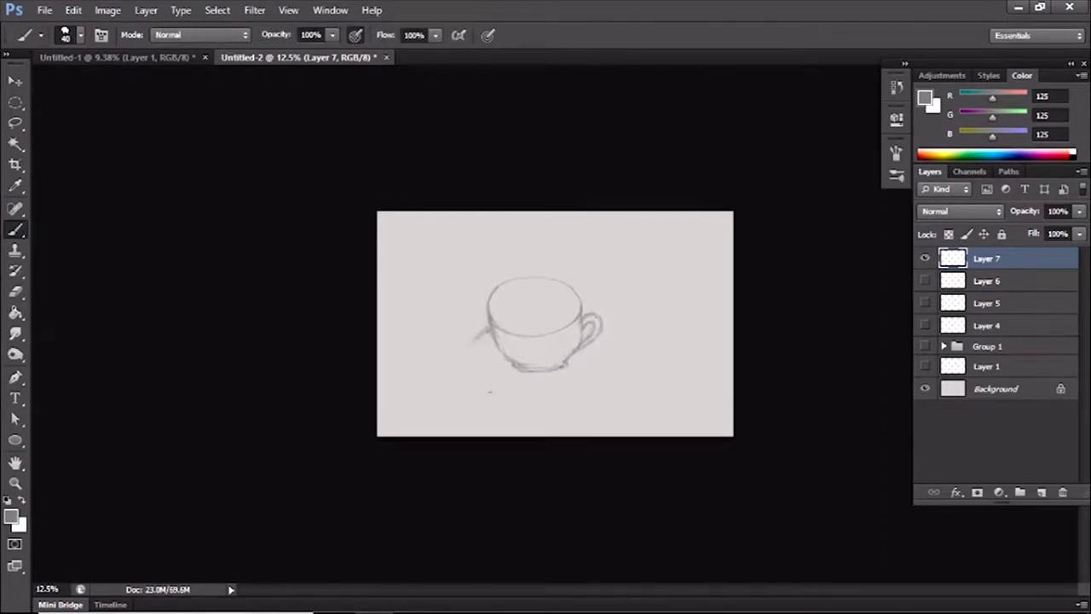
mouse_move(630, 375)
mouse_down()
mouse_move(469, 336)
mouse_move(486, 343)
mouse_up()
key(ctrl+z)
key(ctrl+z)
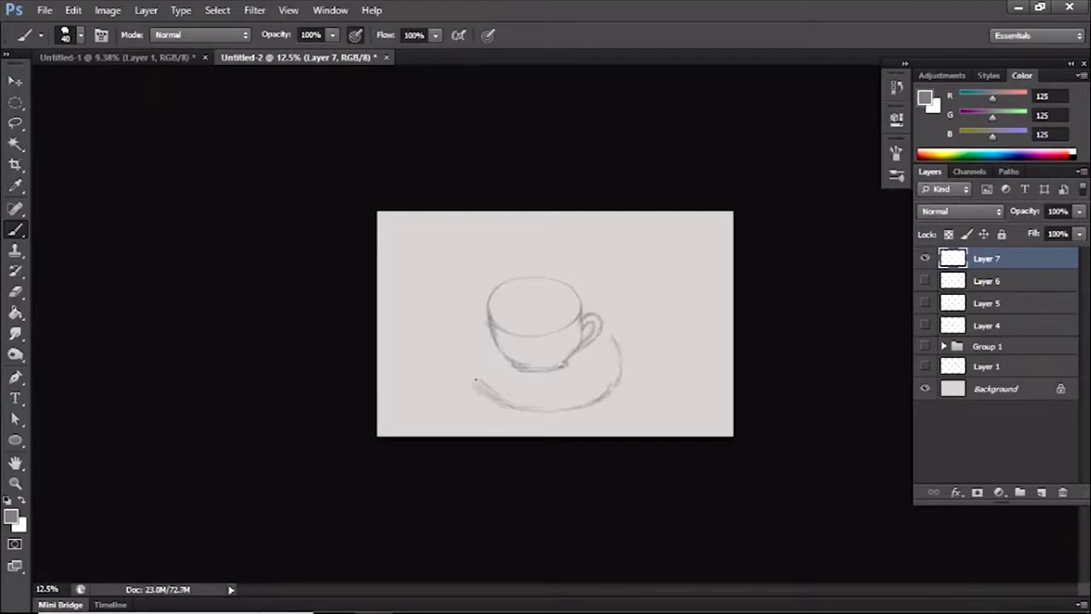
click(924, 303)
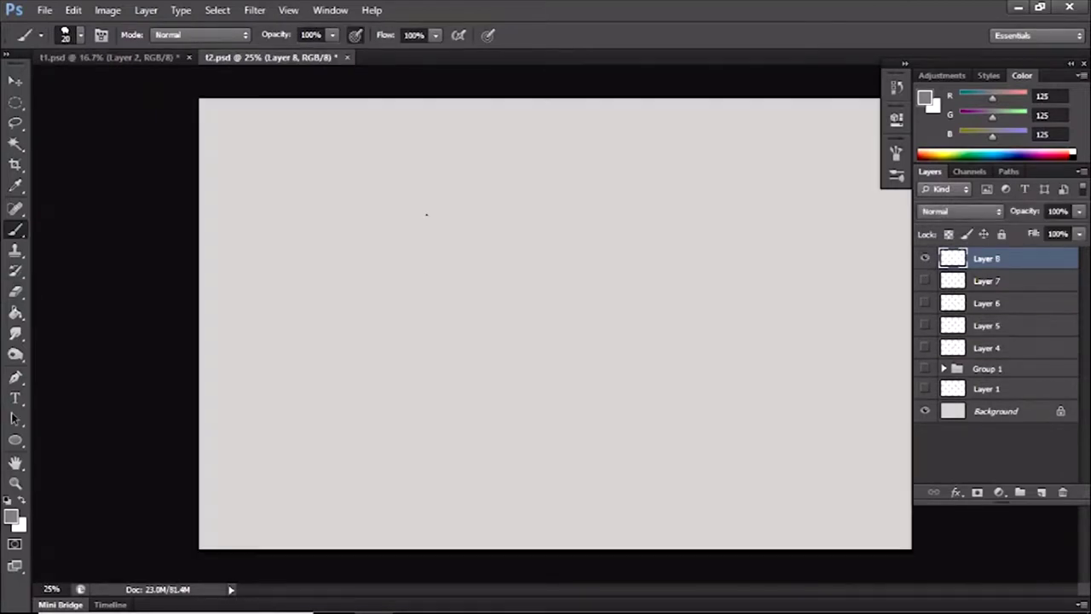
Try a new cup rim on Layer 8: draw an ellipse, scale it down and refine its outline by erasing and redrawing.
key(ctrl+z)
mouse_move(493, 172)
mouse_down()
mouse_move(447, 315)
mouse_move(471, 322)
mouse_up()
key(ctrl+t)
drag(680, 329, 614, 303)
key(Return)
drag(511, 300, 612, 254)
key(e)
key(b)
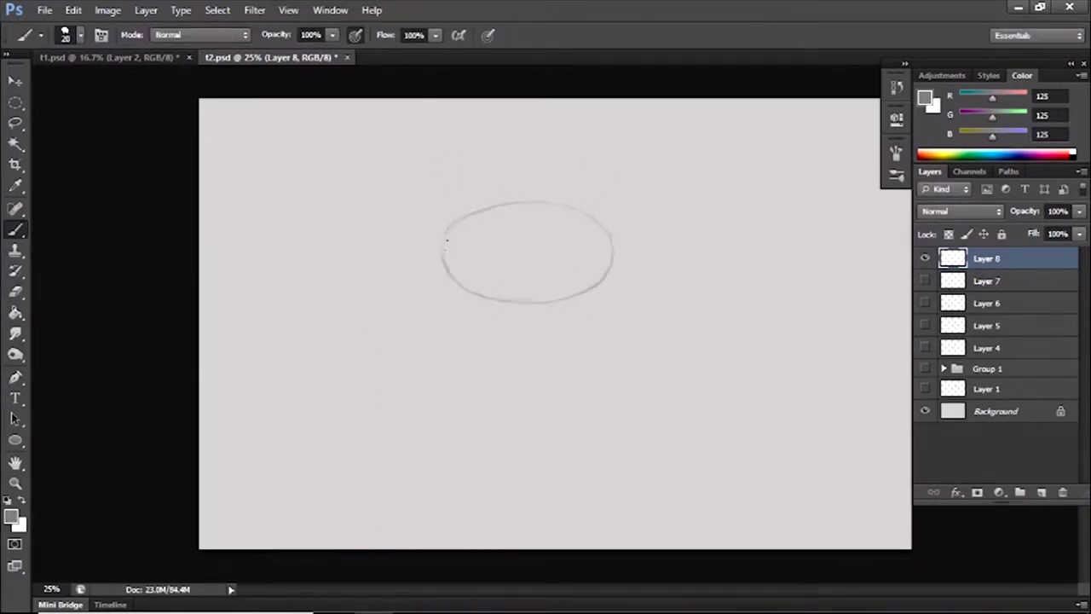
key(e)
mouse_move(505, 199)
mouse_down()
mouse_move(606, 223)
mouse_move(611, 245)
mouse_up()
key(b)
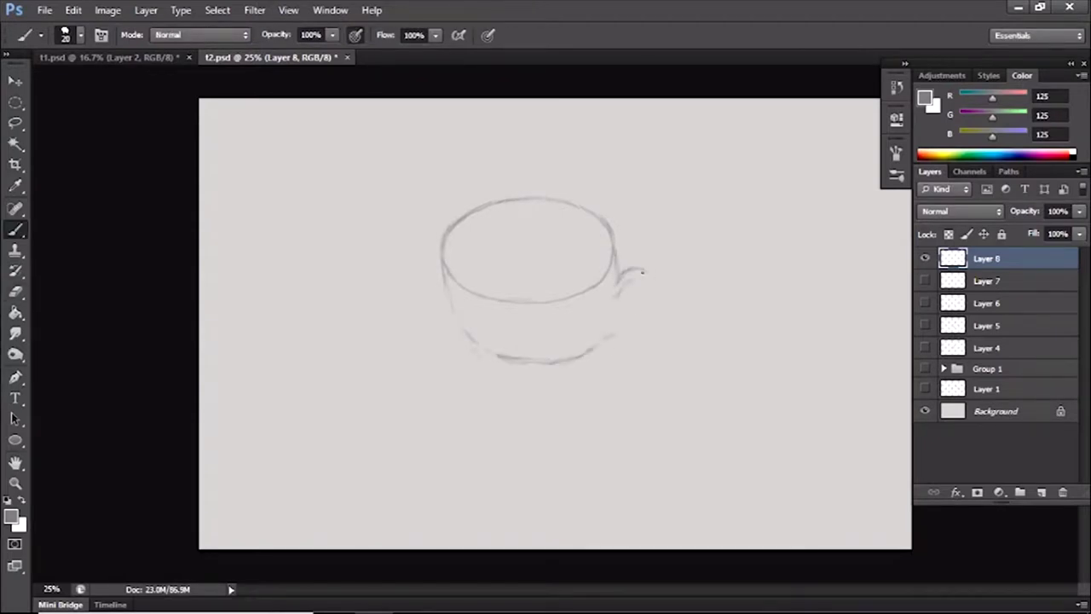
Try refining the cup's body and front rim edge by alternately erasing and redrawing the lines.
key(e)
mouse_move(477, 337)
mouse_down()
mouse_move(478, 285)
mouse_move(580, 294)
mouse_up()
key(b)
key(e)
key(b)
key(e)
key(b)
key(e)
key(b)
Try redrawing the cup's side wall and base lower down, erasing the old lines inside the body.
drag(613, 254, 578, 305)
mouse_move(597, 356)
mouse_down()
mouse_move(486, 375)
mouse_move(522, 383)
mouse_up()
drag(493, 372, 583, 380)
key(e)
mouse_move(460, 318)
mouse_down()
mouse_move(418, 251)
mouse_move(540, 312)
mouse_up()
key(b)
mouse_move(416, 266)
mouse_down()
mouse_move(608, 223)
mouse_move(614, 277)
mouse_up()
key(ctrl+z)
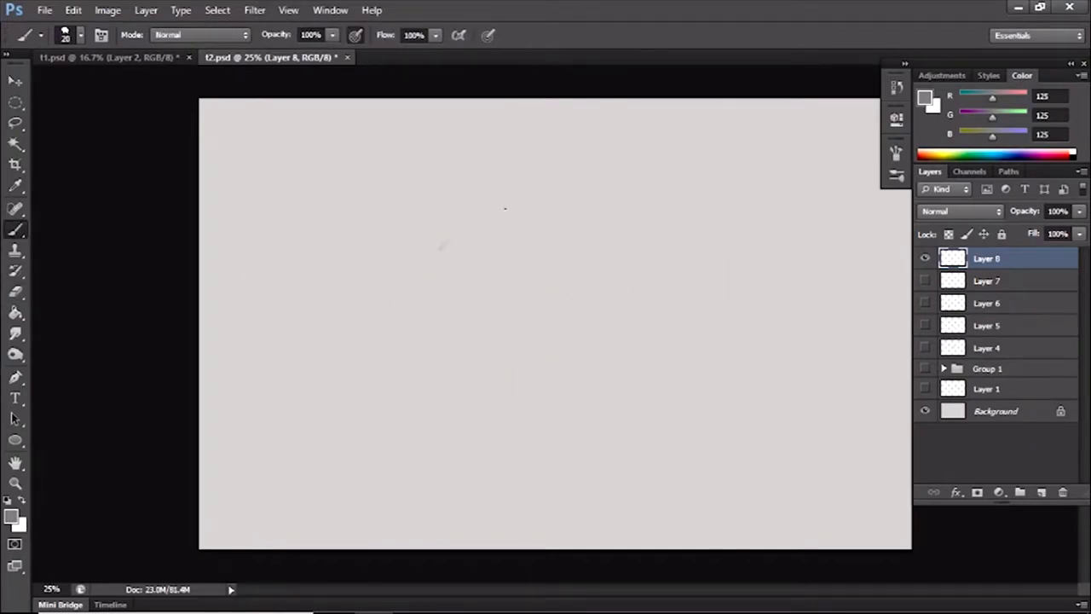
Draw a fresh rim ellipse on Layer 8 and scale it down with Free Transform near the canvas centre.
drag(656, 245, 562, 338)
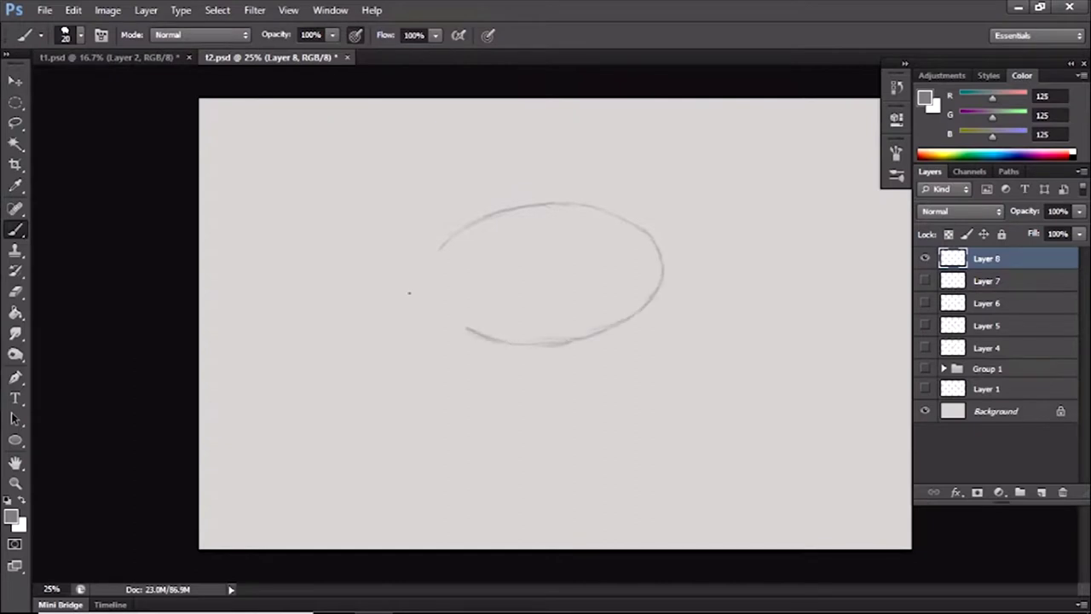
drag(445, 309, 466, 327)
key(ctrl+t)
drag(664, 346, 628, 316)
key(Return)
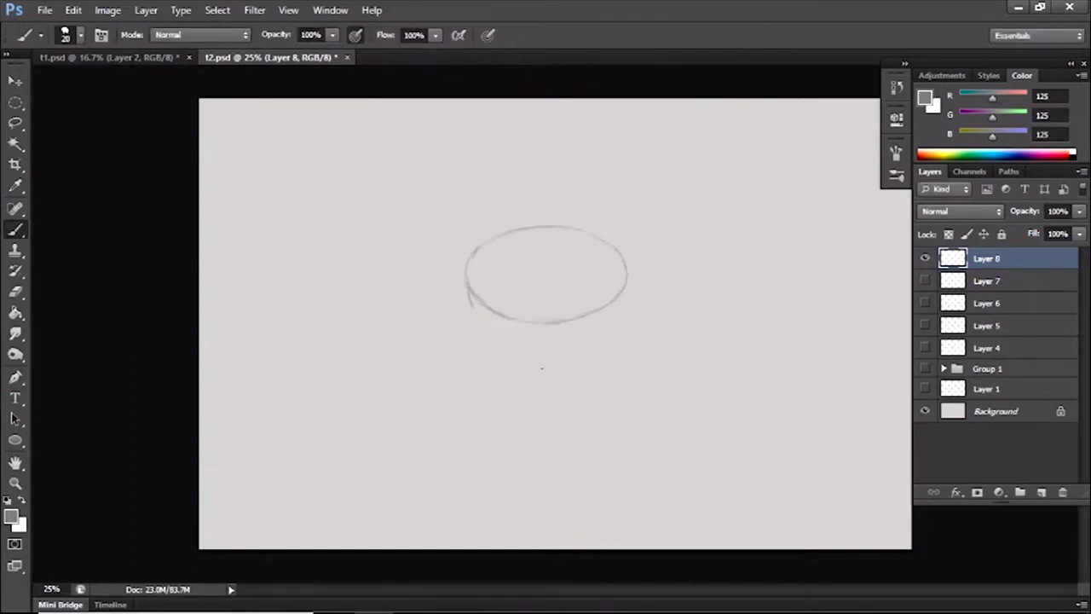
Sketch the cup's body and looped handle under the rim, and draw a wide oval saucer around its lower half.
drag(573, 373, 513, 370)
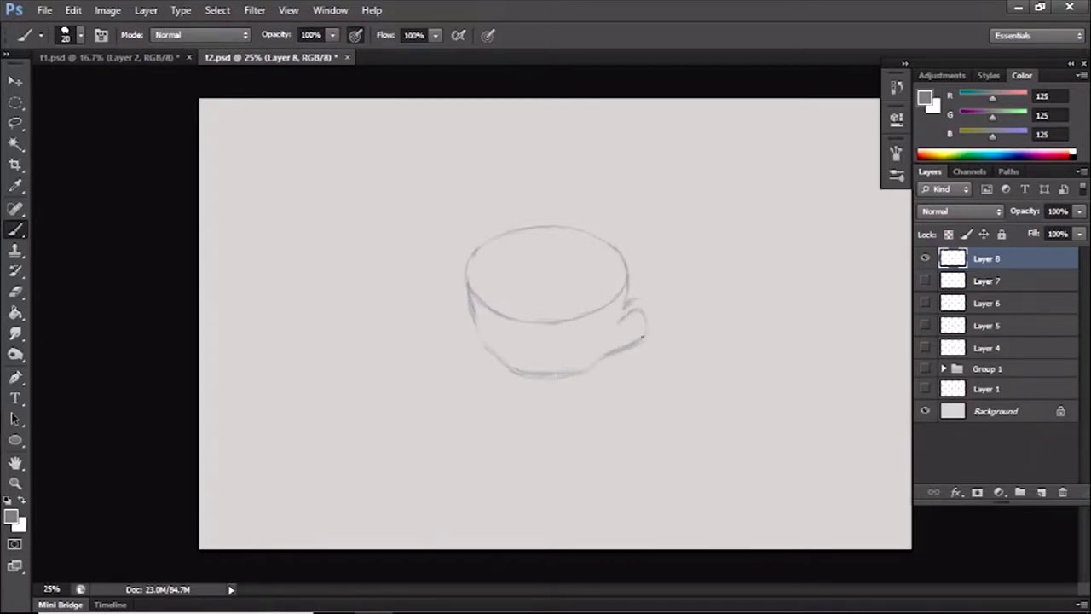
key(ctrl+z)
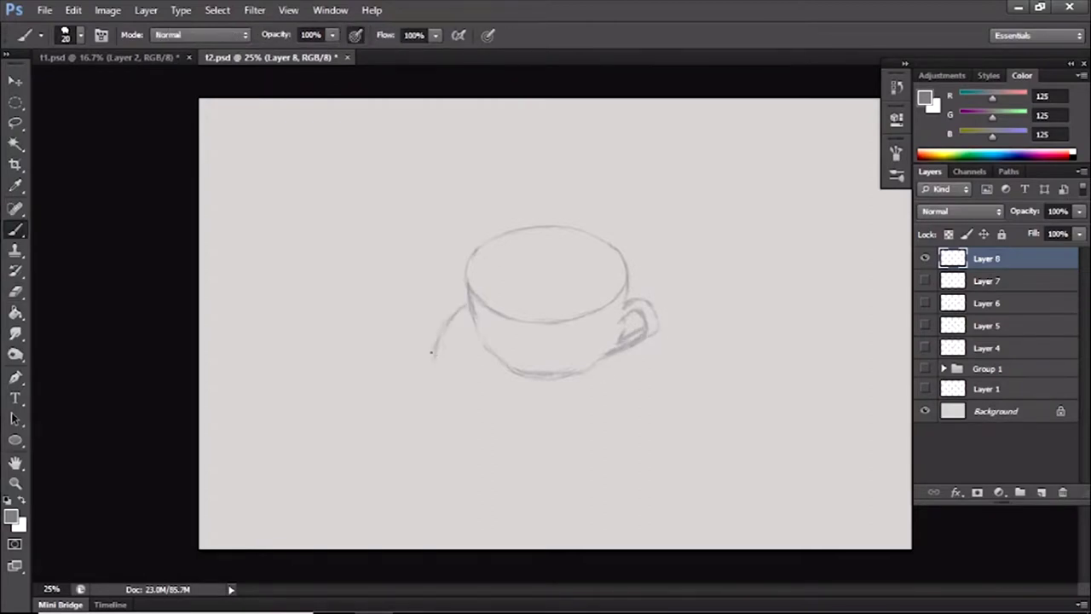
key(e)
drag(467, 415, 446, 319)
drag(633, 420, 648, 416)
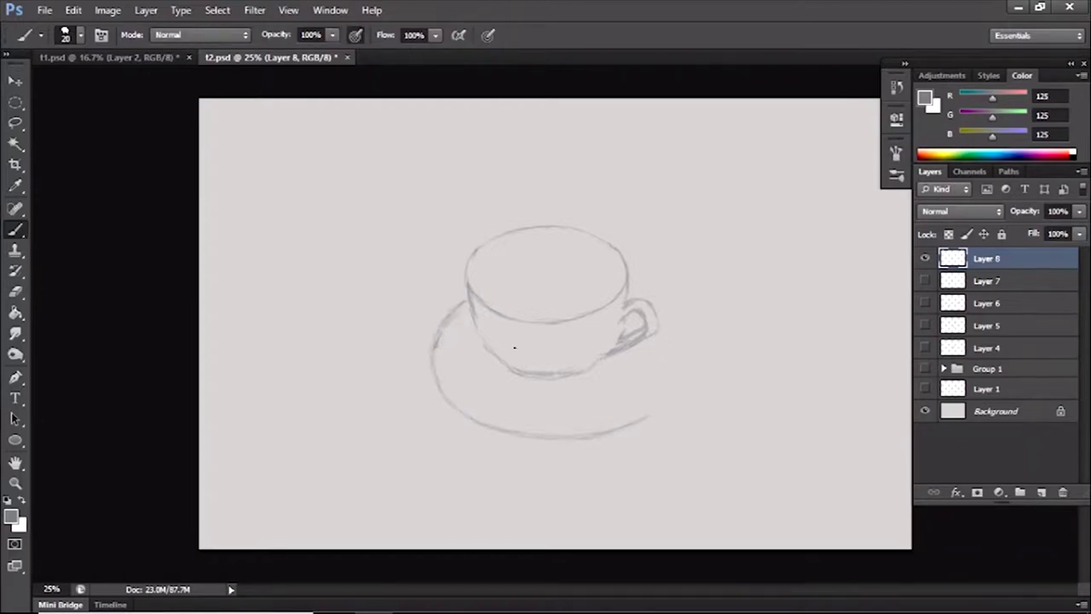
Group all the earlier sketch layers from Layer 1 up to Layer 7.
click(1022, 388)
shift+click(1006, 280)
key(ctrl+g)
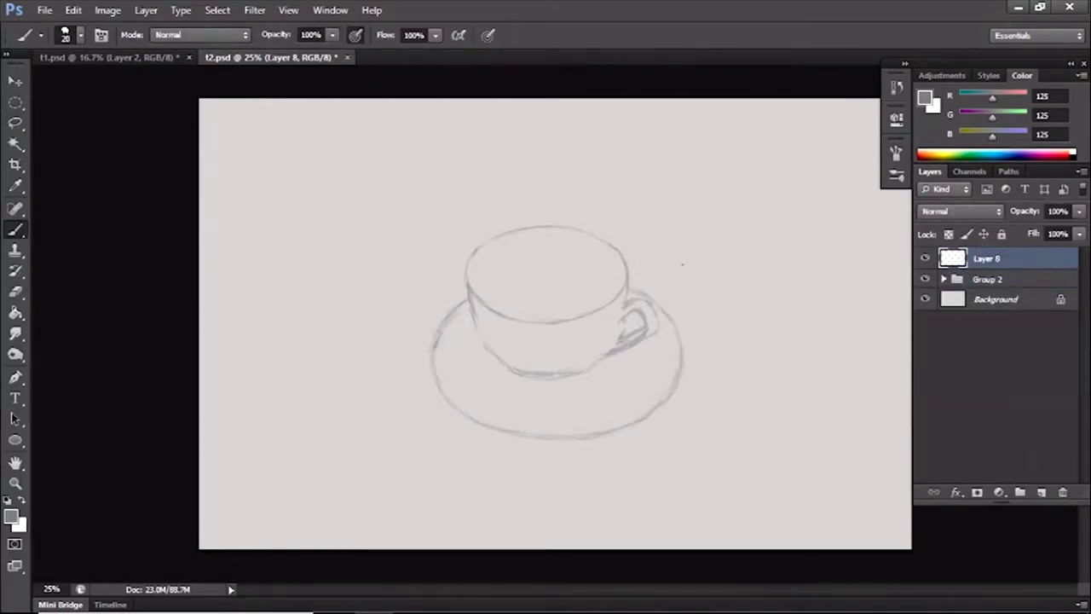
Trace the cup's rim with a closed four-point Pen path and bend its segments to follow the sketched ellipse.
key(ctrl+plus)
key(p)
click(355, 207)
click(449, 135)
click(567, 194)
click(477, 262)
click(355, 208)
drag(406, 178, 396, 167)
drag(504, 170, 509, 160)
drag(538, 228, 621, 181)
drag(429, 247, 455, 258)
key(a)
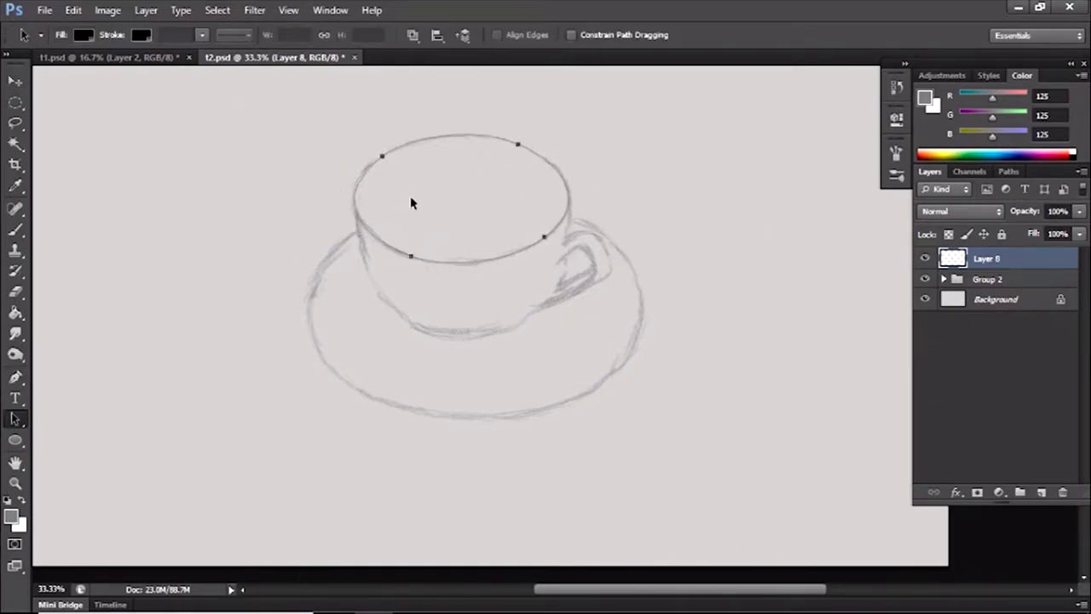
Place a closed Pen path of straight segments around the saucer's outline.
key(p)
click(389, 382)
click(523, 412)
click(640, 327)
click(569, 220)
click(450, 209)
click(356, 230)
click(341, 309)
click(349, 370)
Move the saucer path's anchors and bend its segments to match the sketched oval.
drag(341, 309, 310, 299)
drag(582, 369, 584, 389)
drag(456, 397, 479, 417)
drag(404, 408, 337, 390)
drag(639, 327, 652, 349)
drag(450, 209, 464, 228)
Lower Layer 8's opacity to 34% so the paths stand out from the sketch.
key(ctrl+plus)
key(3)
key(4)
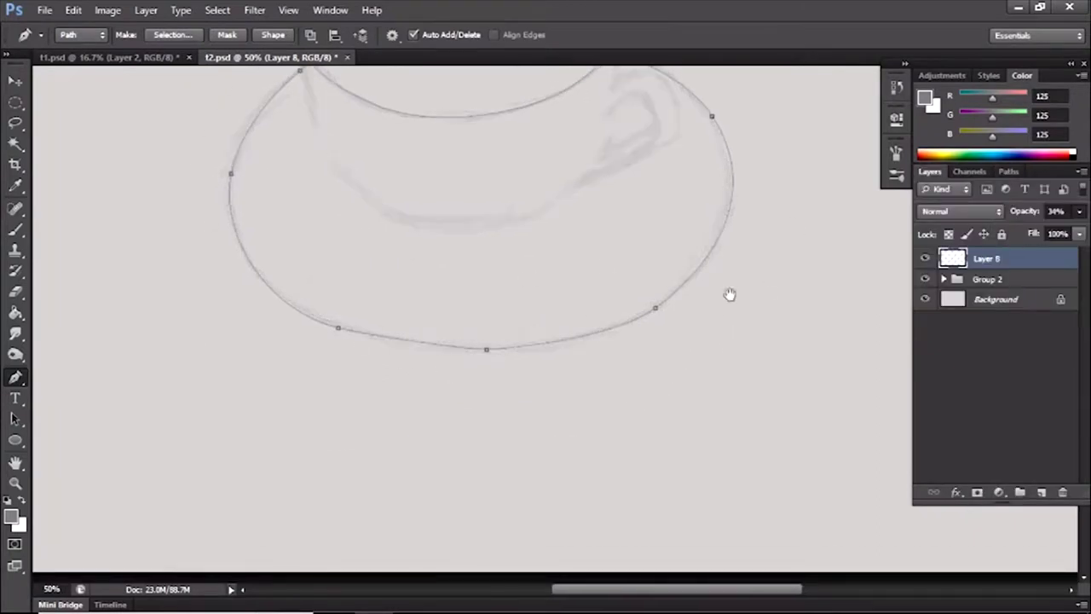
Trace the cup's outer outline with a new Pen path from the rim down the wall, along the base and around the handle.
drag(731, 294, 696, 412)
ctrl+click(298, 202)
key(ctrl+minus)
click(367, 218)
click(376, 285)
click(424, 332)
click(526, 331)
click(555, 308)
click(617, 280)
click(608, 248)
click(577, 206)
Curve the outline path along the cup's left wall and base to follow the sketch.
key(ctrl+plus)
drag(319, 358, 295, 332)
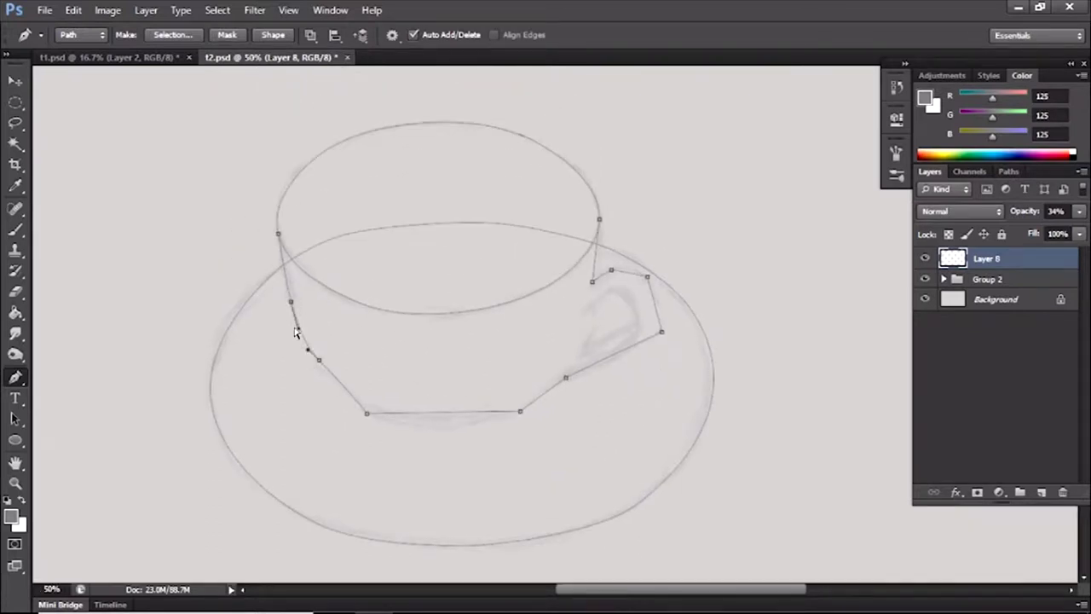
drag(438, 413, 438, 424)
drag(342, 385, 338, 387)
Add anchor points around the handle and shape the path into a smooth outer handle curve.
click(547, 389)
click(637, 342)
click(654, 302)
click(661, 331)
click(631, 270)
key(ctrl+plus)
click(650, 288)
click(581, 244)
click(508, 244)
click(549, 234)
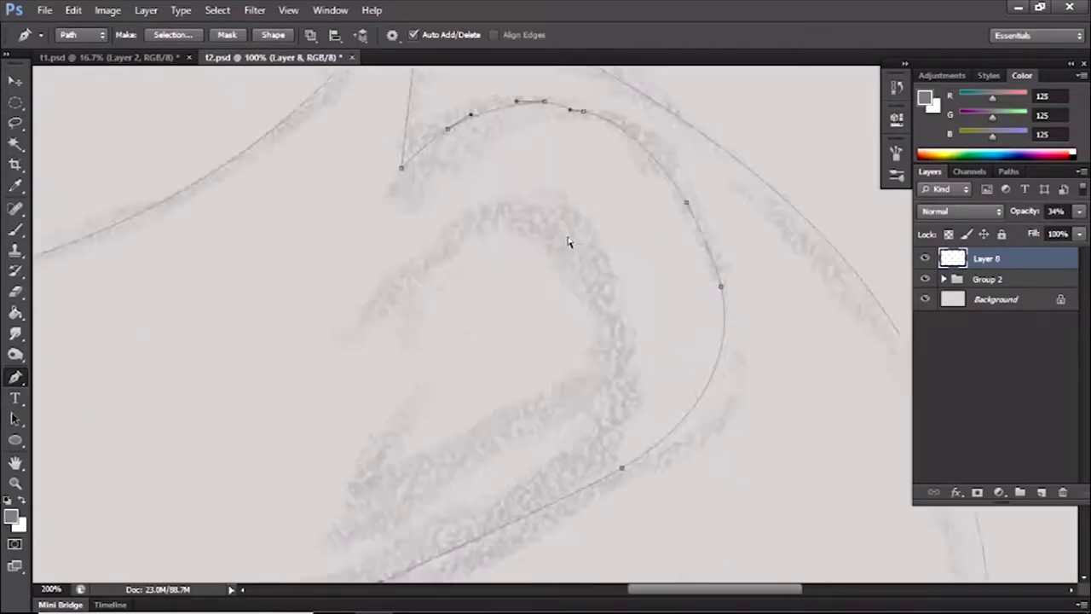
Scale the handle's inner outline path with Free Transform to fit inside the outer handle curve.
key(ctrl+plus)
key(ctrl+plus)
key(ctrl+plus)
key(ctrl+minus)
key(ctrl+minus)
key(ctrl+minus)
key(ctrl+minus)
key(ctrl+t)
drag(591, 171, 568, 214)
click(802, 34)
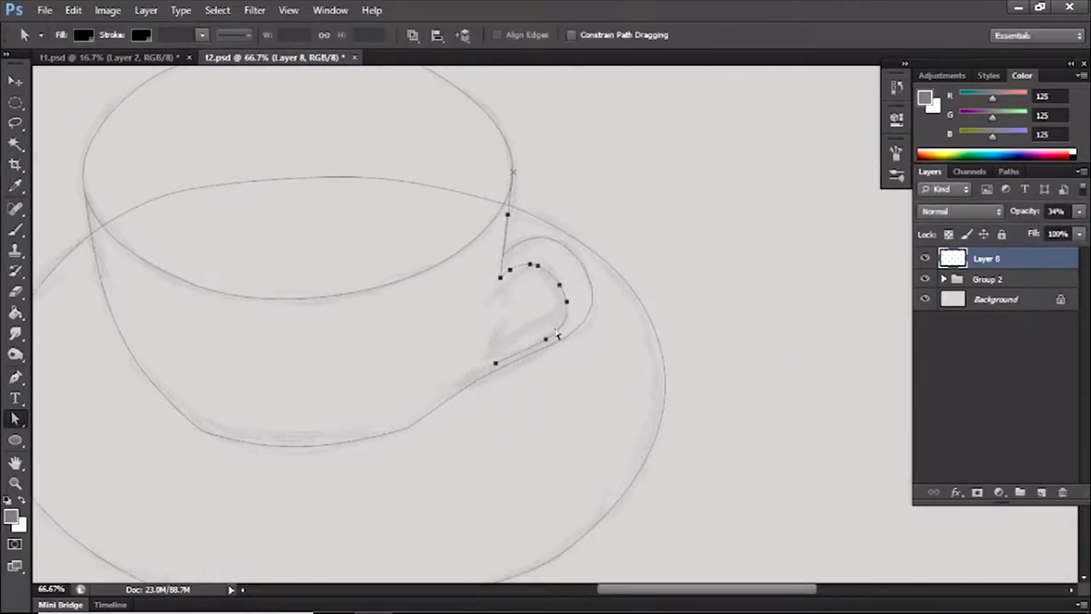
Adjust the inner handle paths to follow the sketched handle opening and its thickness.
scroll(529, 328, up, 1)
scroll(552, 309, left, 1)
click(516, 384)
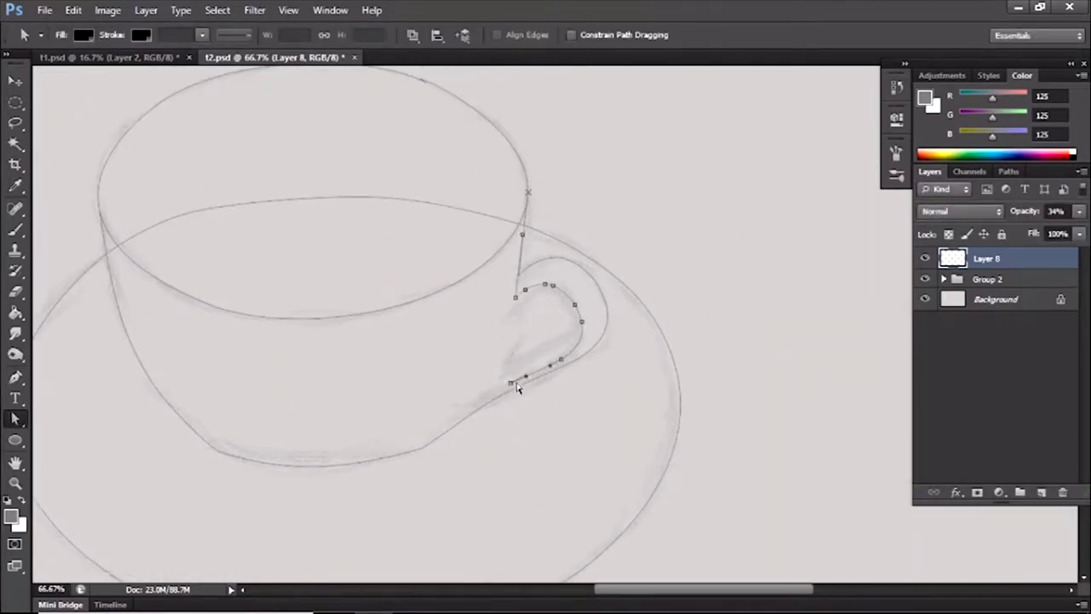
drag(562, 359, 517, 329)
key(p)
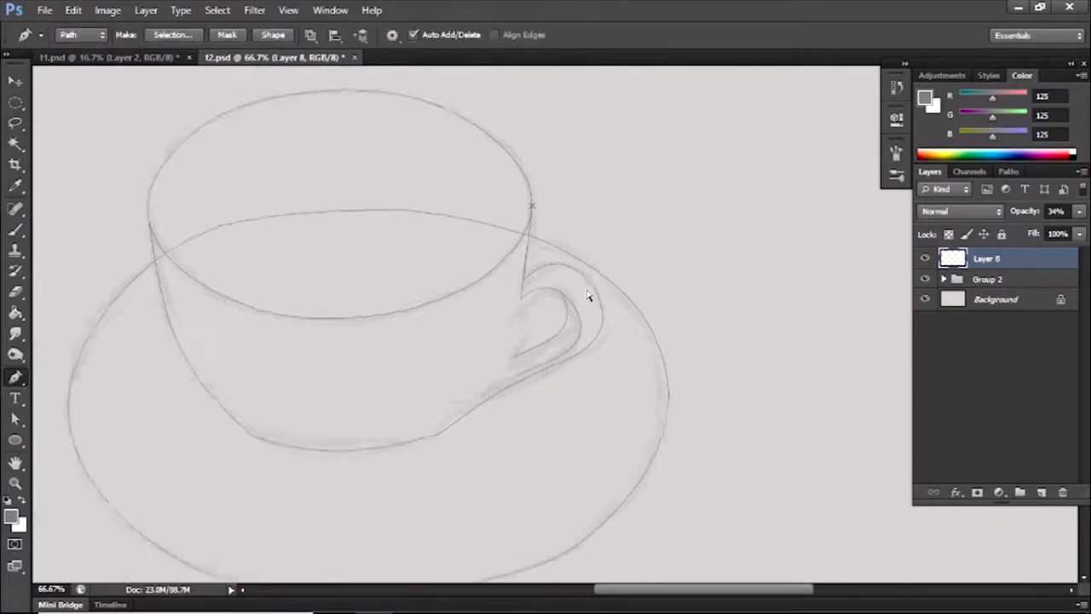
Connect the handle path ends along the cup's right wall with additional Pen points.
click(528, 325)
click(508, 385)
click(503, 399)
key(ctrl+plus)
key(ctrl+plus)
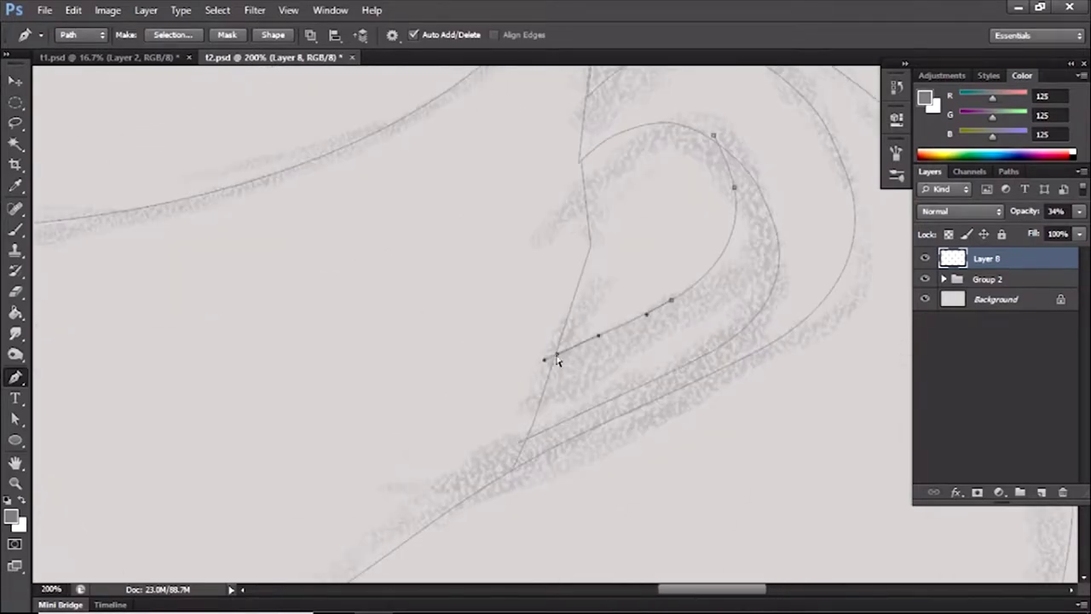
Save the work path under the name Cup Path.
key(ctrl+minus)
key(ctrl+minus)
key(ctrl+minus)
key(a)
click(1009, 171)
double_click(1015, 194)
text(Cup Path)
key(Return)
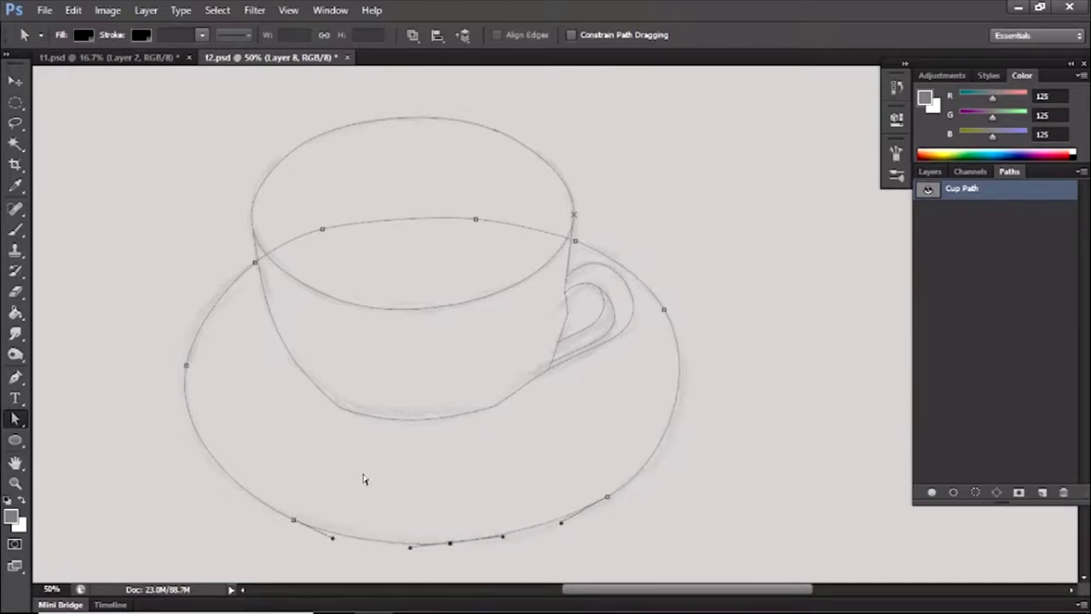
Duplicate Cup Path, select all the path components and try loading them as a selection.
key(ctrl+minus)
drag(971, 188, 1026, 265)
drag(600, 203, 433, 448)
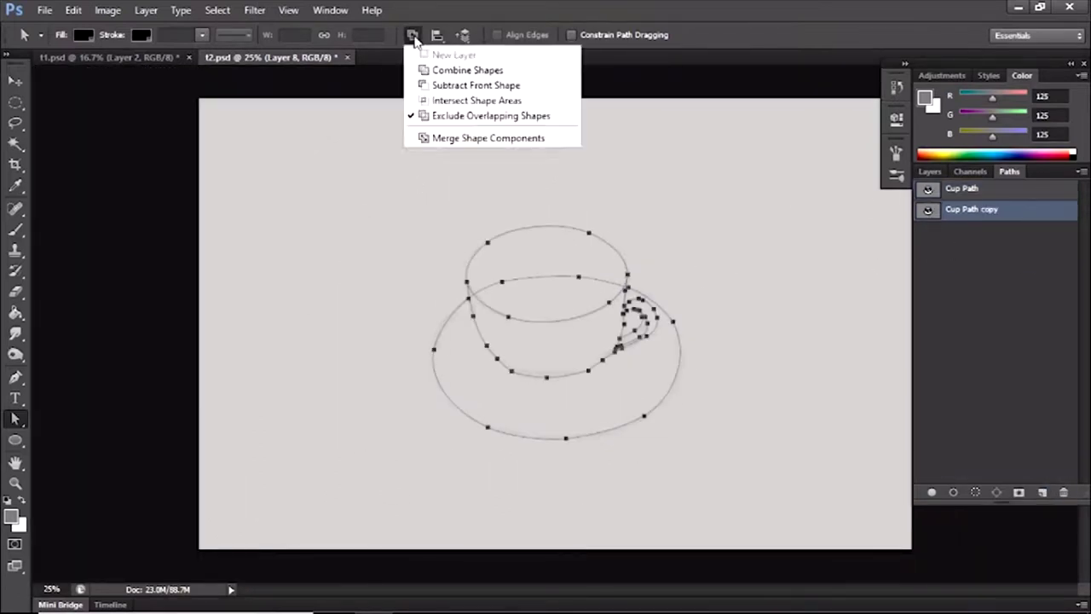
key(ctrl+Return)
key(ctrl+z)
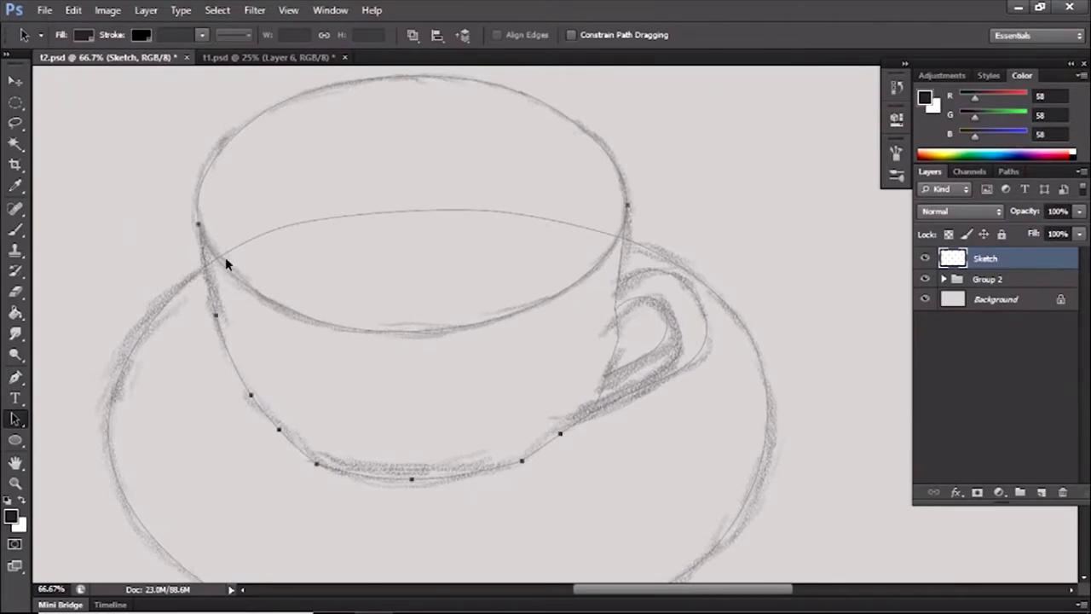
Close the cup body's open path with a straight segment between its left and right rim anchors.
key(p)
click(198, 223)
click(626, 206)
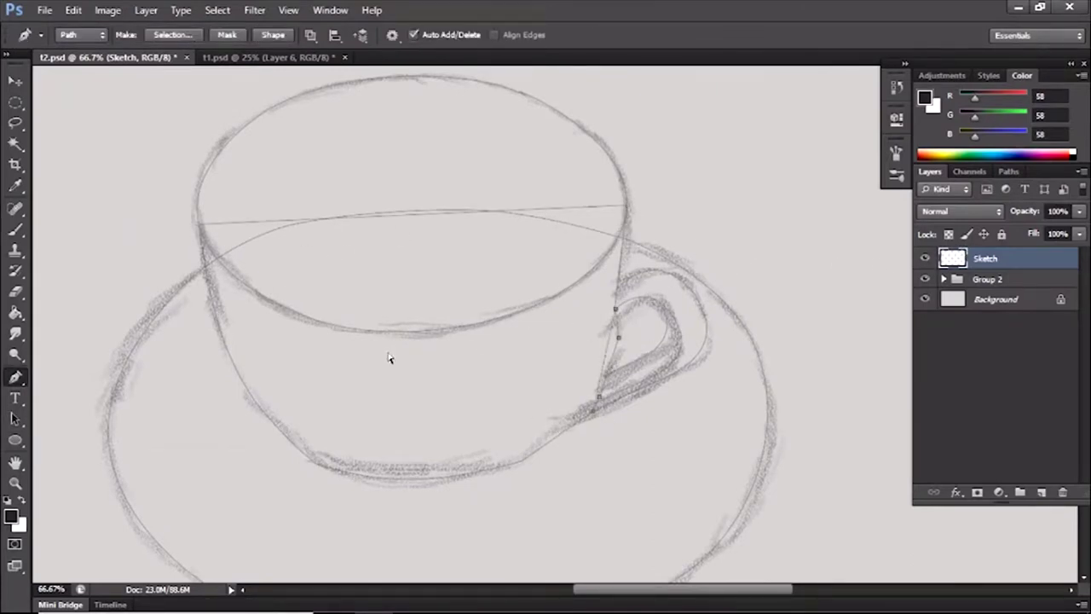
key(a)
scroll(635, 305, up, 2)
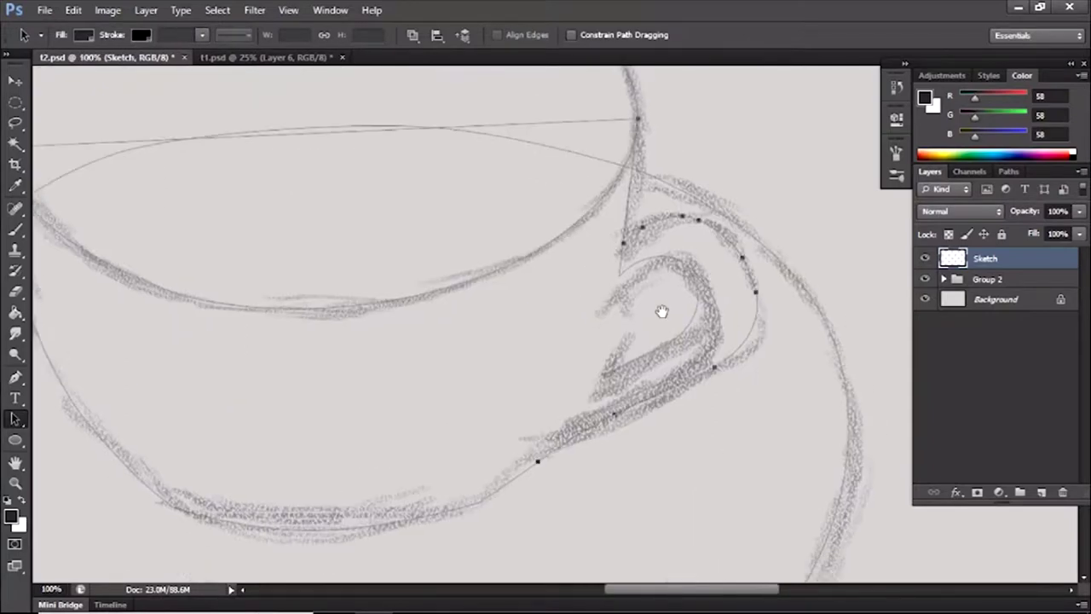
Curve the cup's right wall path and close the handle's outer and inner paths with straight segments along the cup wall.
key(p)
drag(690, 309, 708, 313)
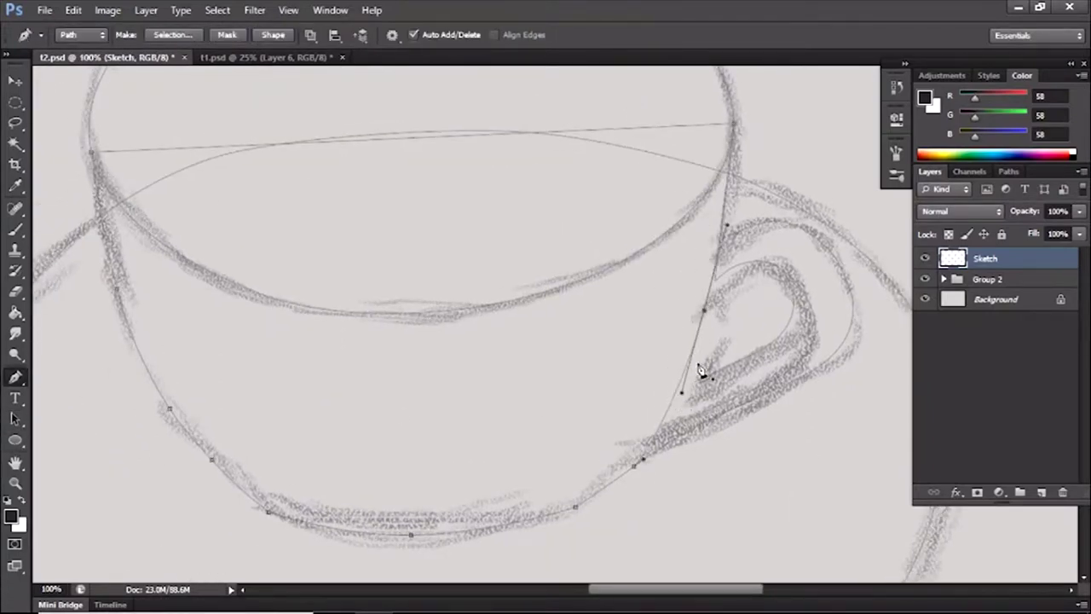
key(a)
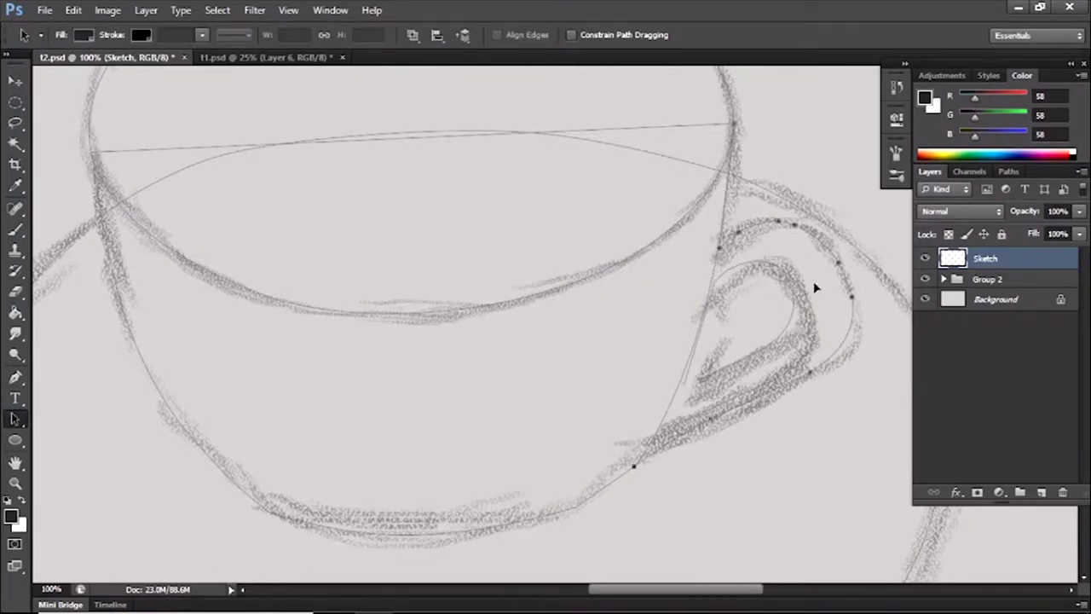
click(727, 139)
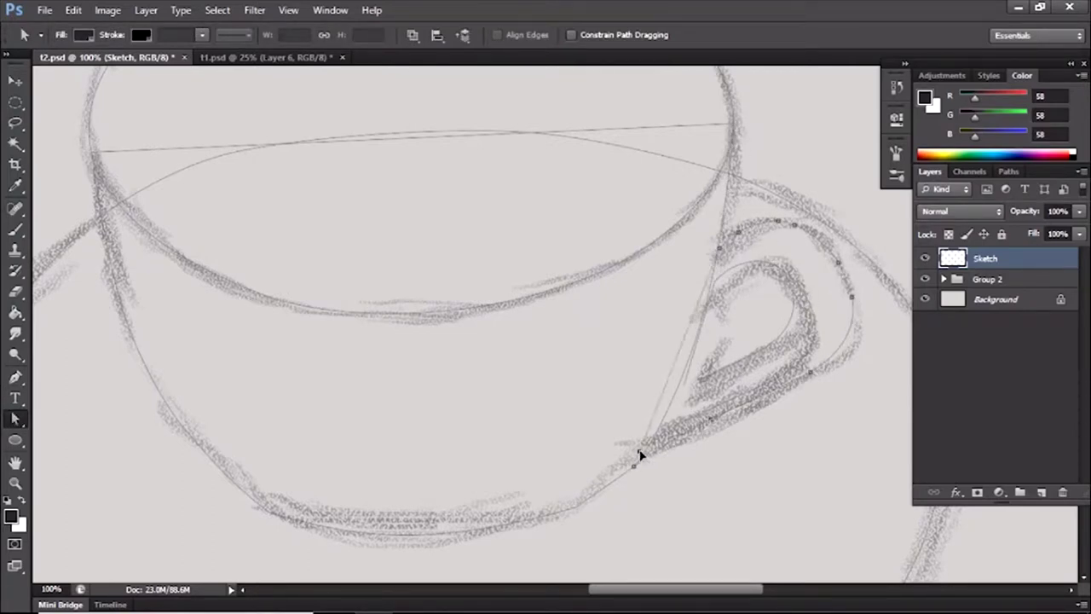
key(p)
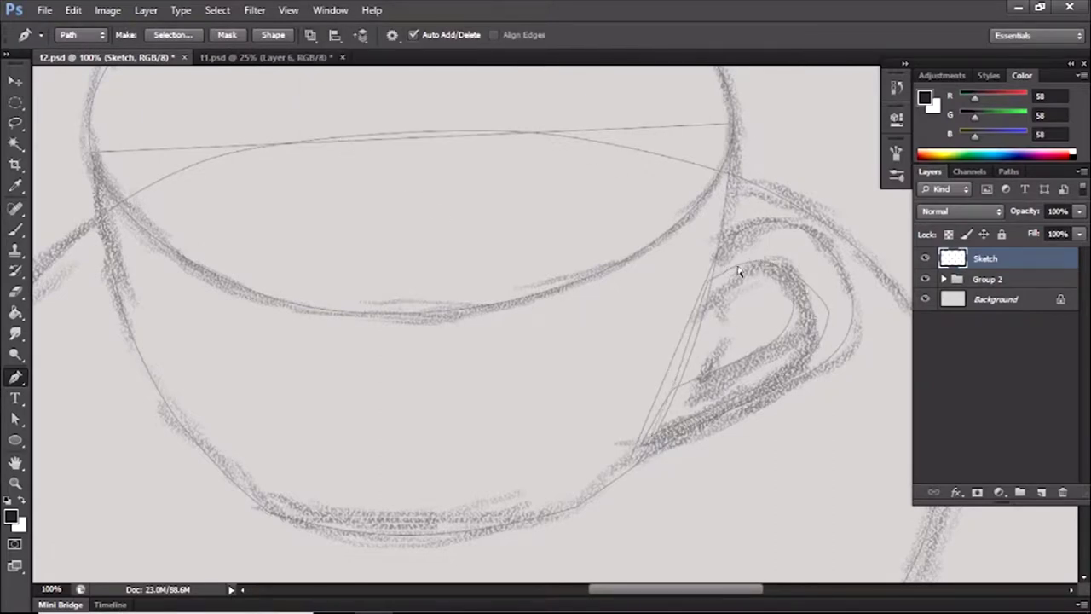
key(a)
Lower the Sketch layer's opacity to 31% and duplicate the rim ellipse path at a slightly smaller size.
key(ctrl+minus)
click(334, 424)
key(F7)
key(ctrl+alt+t)
drag(650, 117, 641, 126)
key(Return)
Refine the lower end of the handle's outer path where it meets the cup by adding a Pen anchor.
scroll(576, 420, up, 2)
key(p)
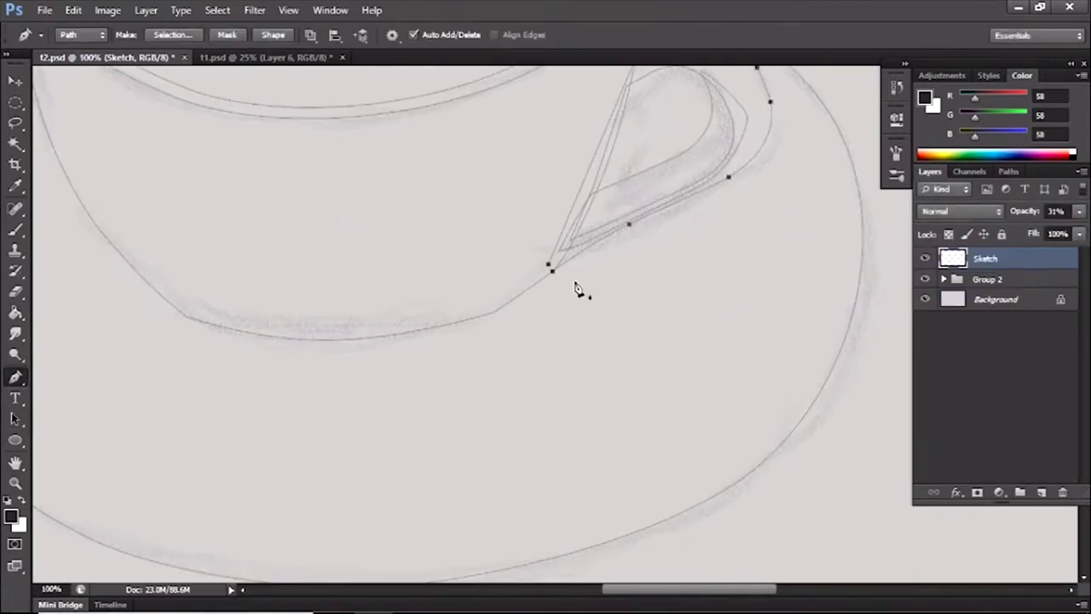
scroll(597, 285, up, 2)
click(480, 457)
scroll(475, 458, down, 2)
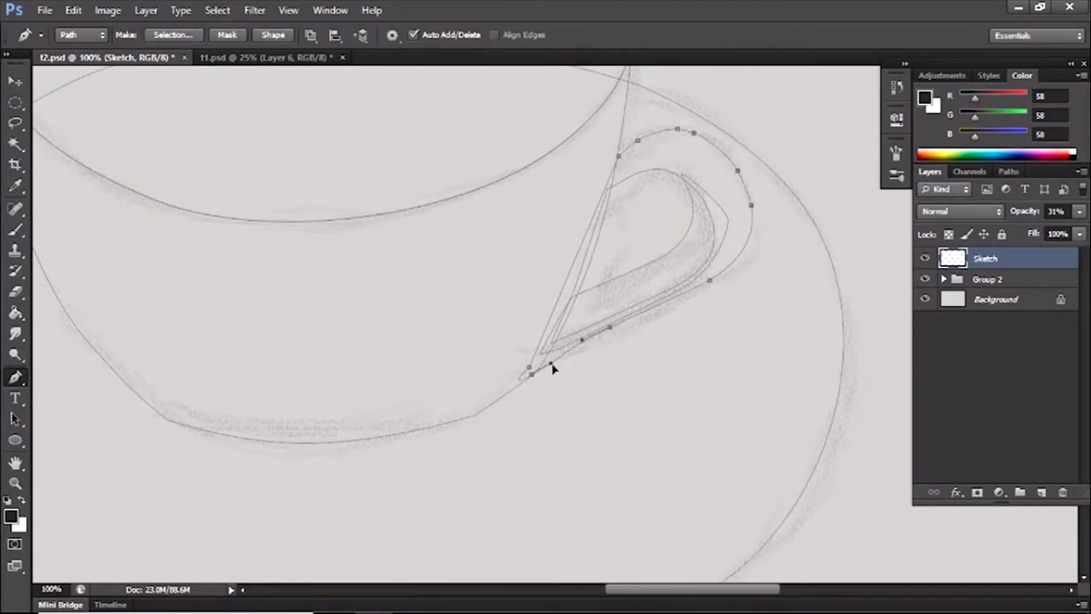
scroll(612, 337, down, 2)
Load the cup body path as a selection and paint it mid grey (RGB 135, 133, 133) on a new layer.
click(12, 516)
click(500, 110)
key(b)
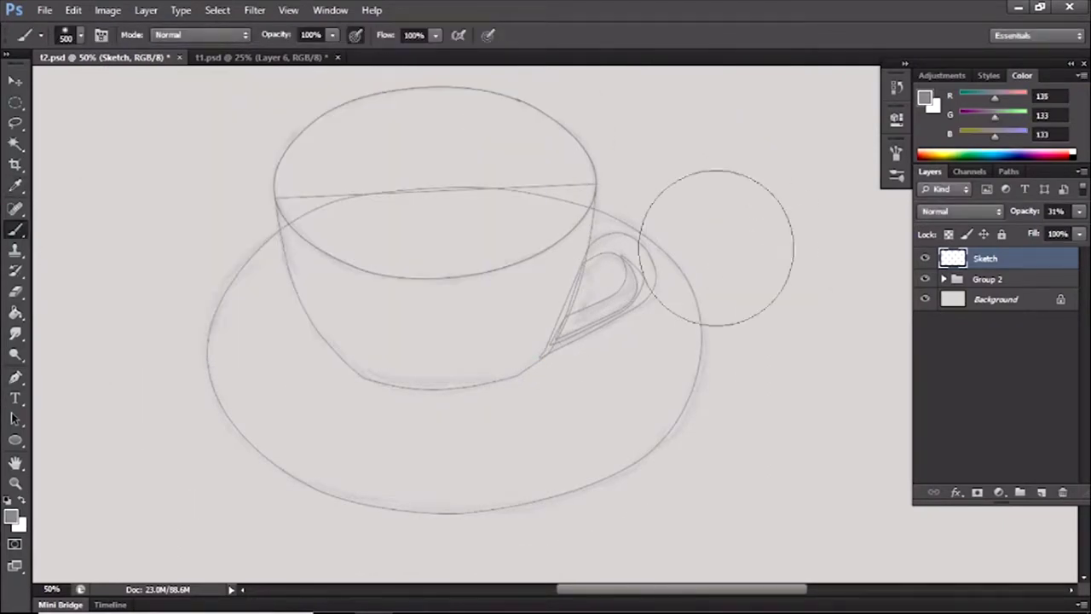
key(a)
click(1008, 172)
click(977, 492)
click(929, 171)
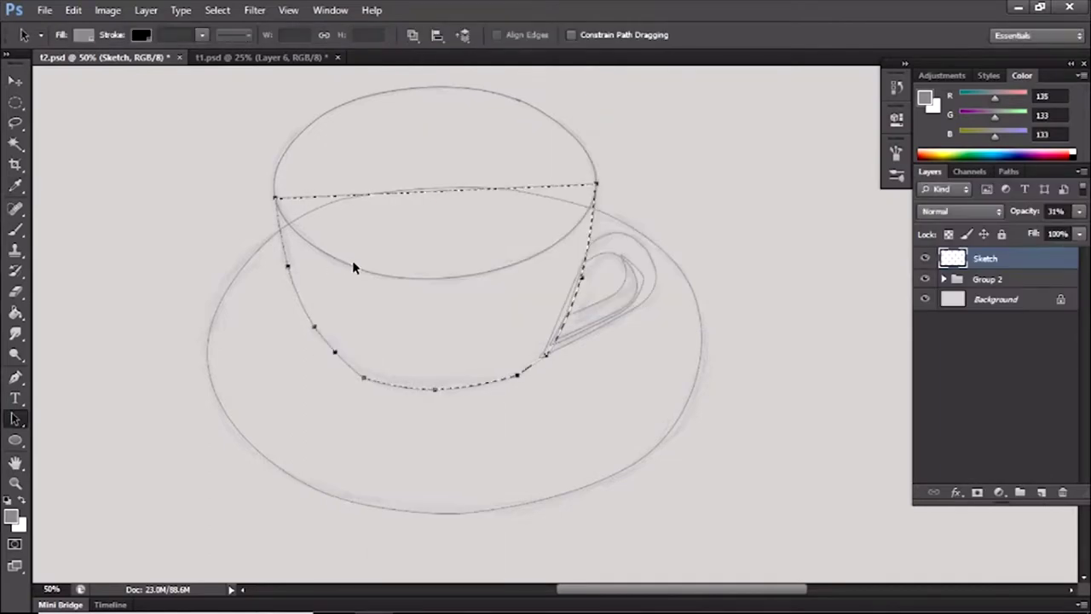
key(b)
key(ctrl+shift+alt+n)
mouse_move(375, 256)
mouse_down()
mouse_move(477, 324)
mouse_move(207, 207)
mouse_up()
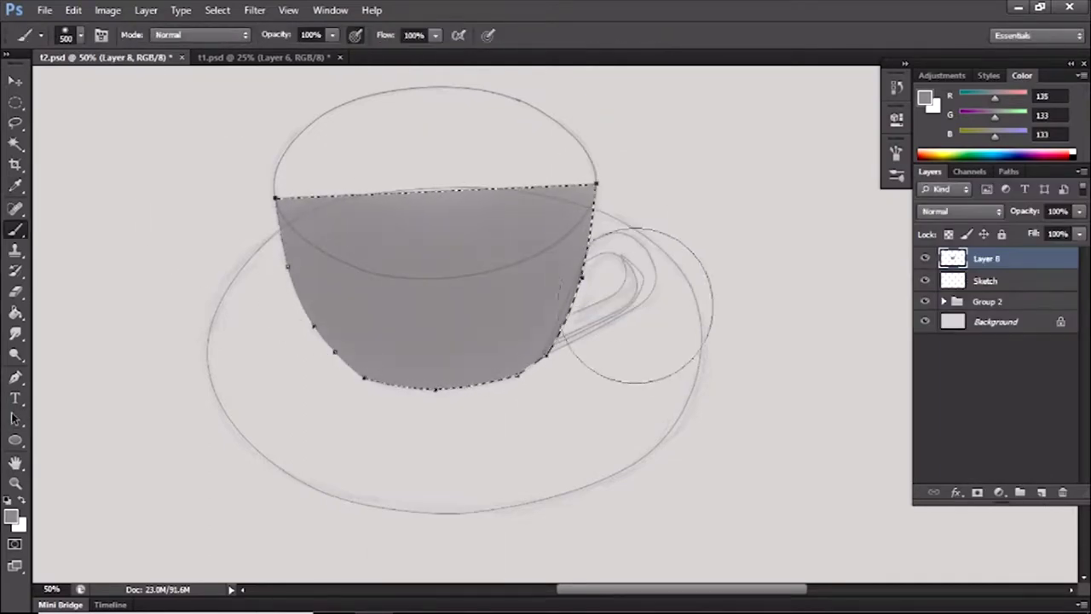
key(ctrl+alt+Return)
key(Return)
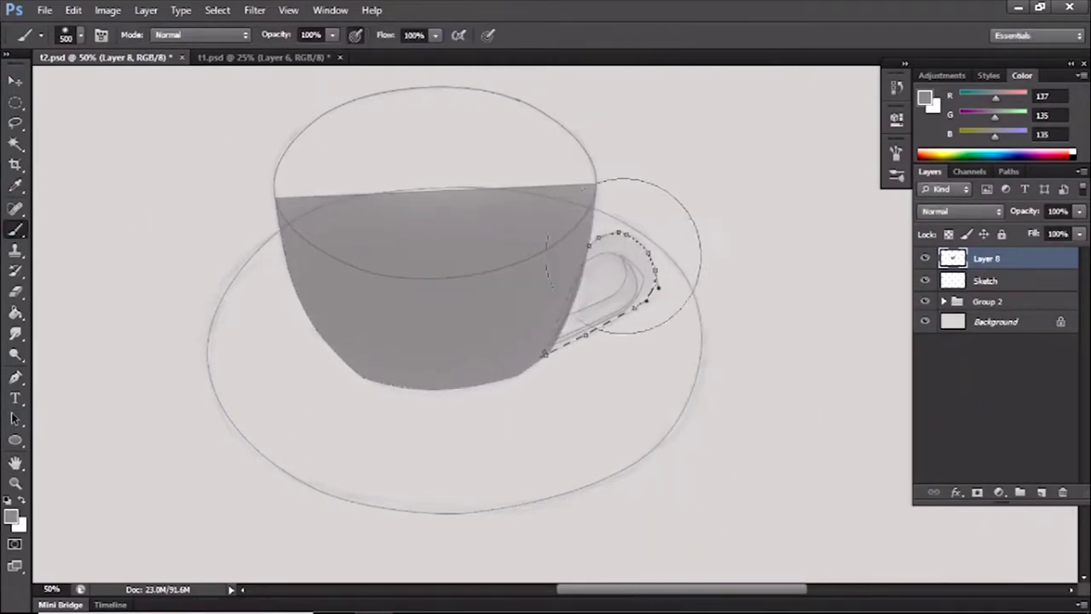
mouse_move(620, 261)
mouse_down()
mouse_move(621, 287)
mouse_move(597, 324)
mouse_up()
key(a)
key(ctrl+alt+Return)
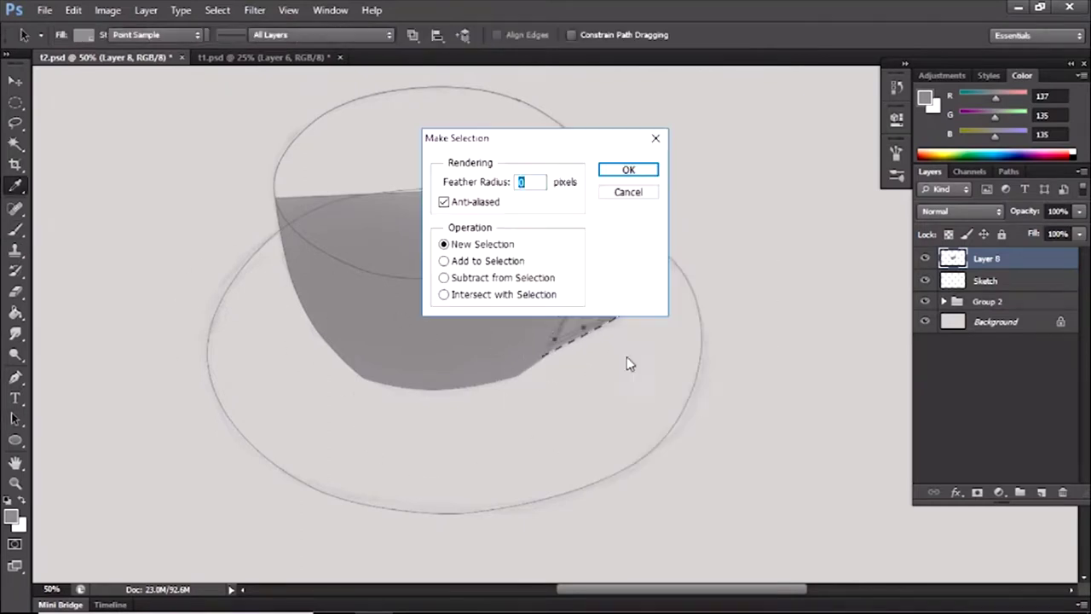
key(Return)
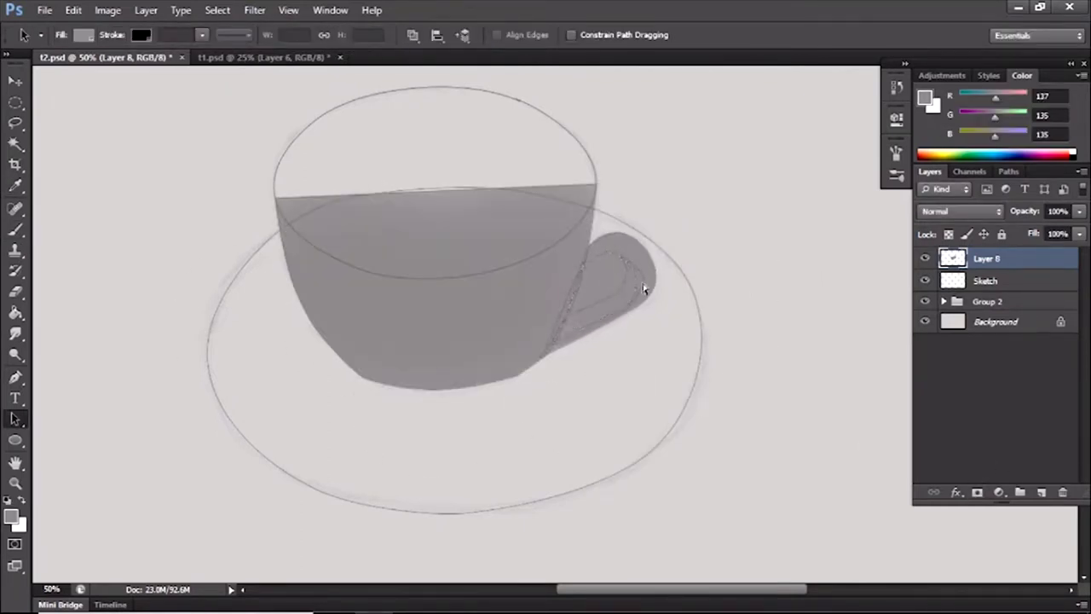
key(ctrl+alt+z)
key(ctrl+alt+z)
Fill the handle's band with grey from its paths and paint its inner side near-white on a new layer beneath.
click(601, 258)
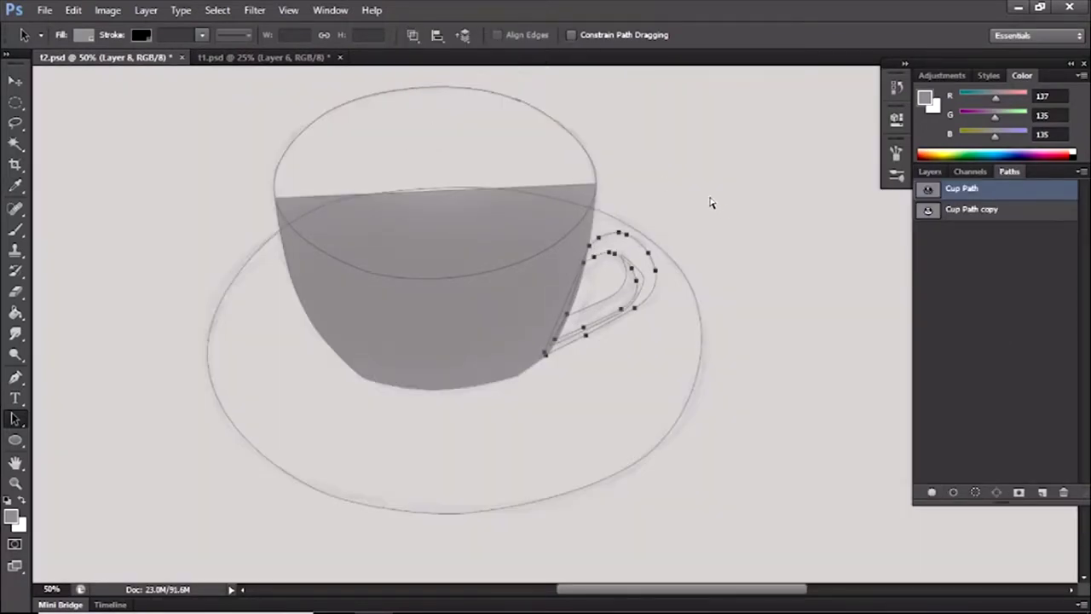
click(931, 492)
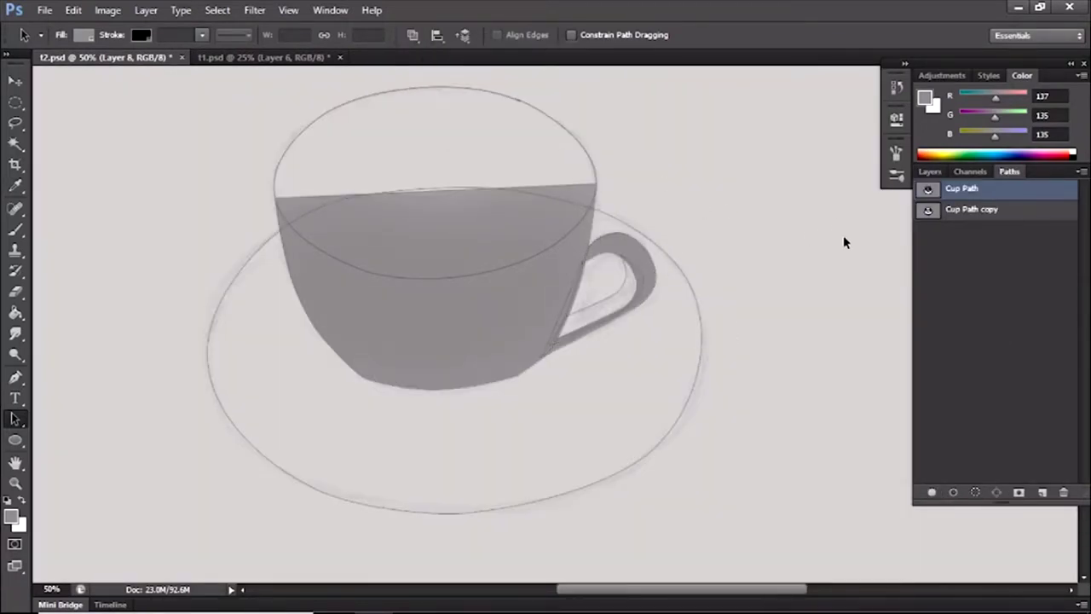
key(F7)
key(ctrl+shift+alt+n)
key(b)
right_click(576, 264)
click(621, 381)
click(11, 515)
key(Return)
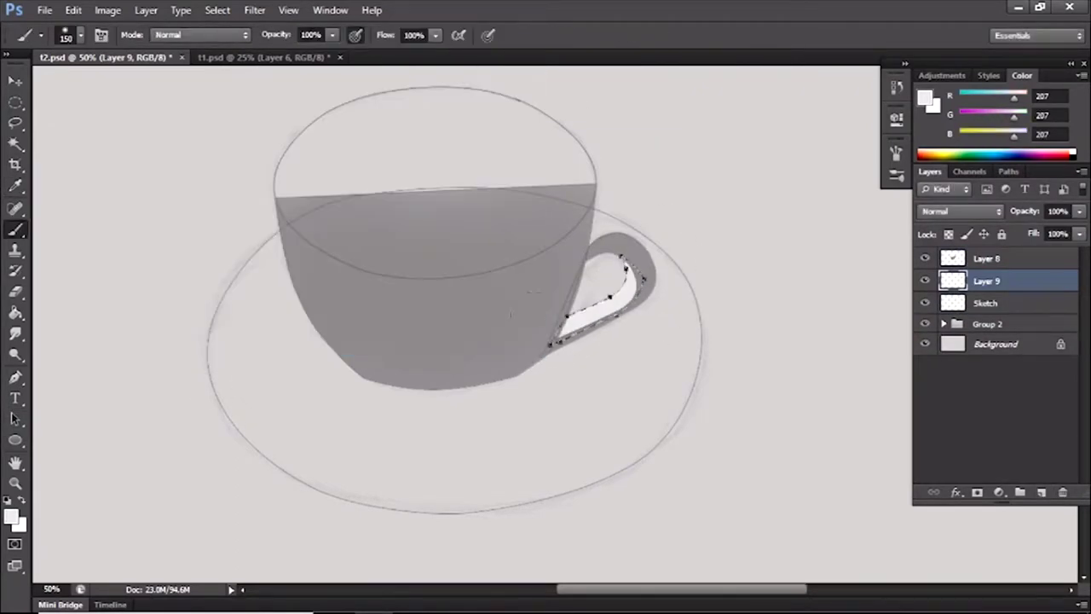
Duplicate the rim ellipse path slightly smaller inside the original and set its path operation to Combine Shapes.
click(1010, 173)
key(a)
click(584, 153)
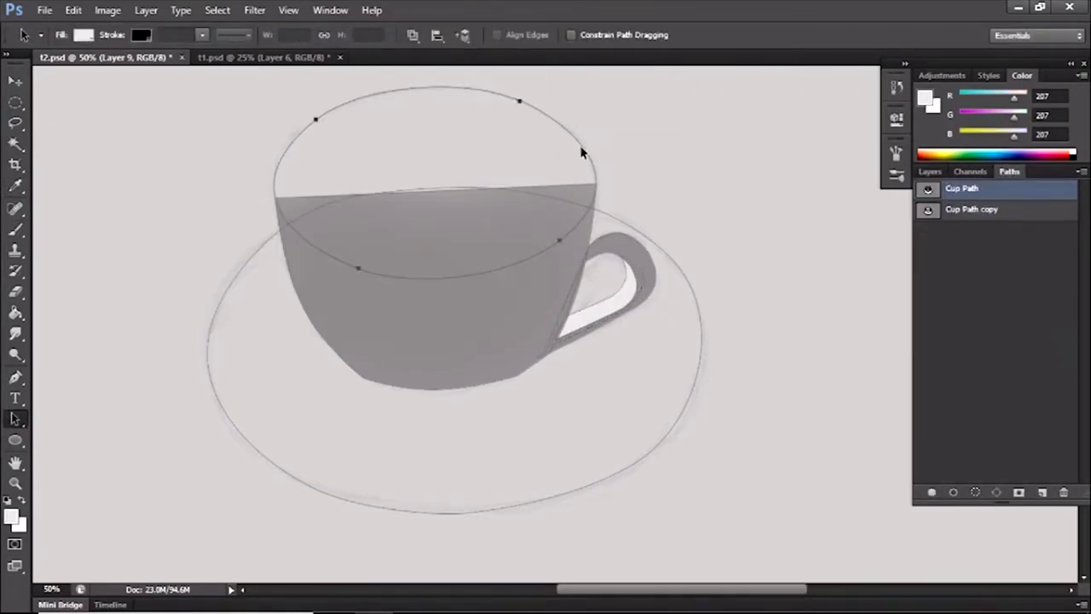
key(ctrl+alt+t)
key(Return)
click(412, 35)
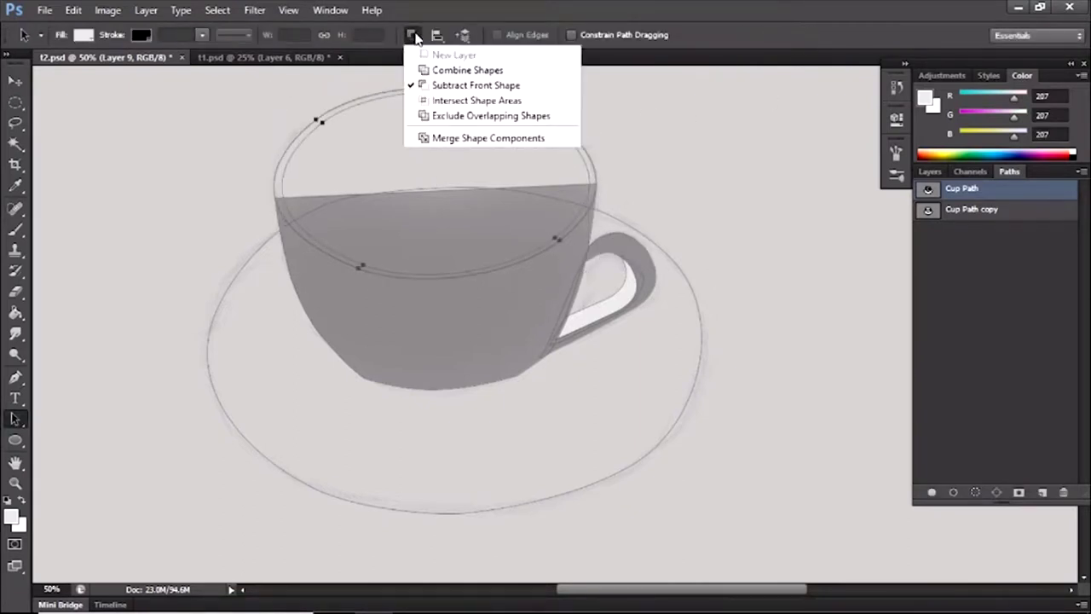
click(467, 70)
Paint the thin ring between the two rim ellipses near-white (RGB 229, 228, 228) on a new layer.
key(F7)
click(1009, 171)
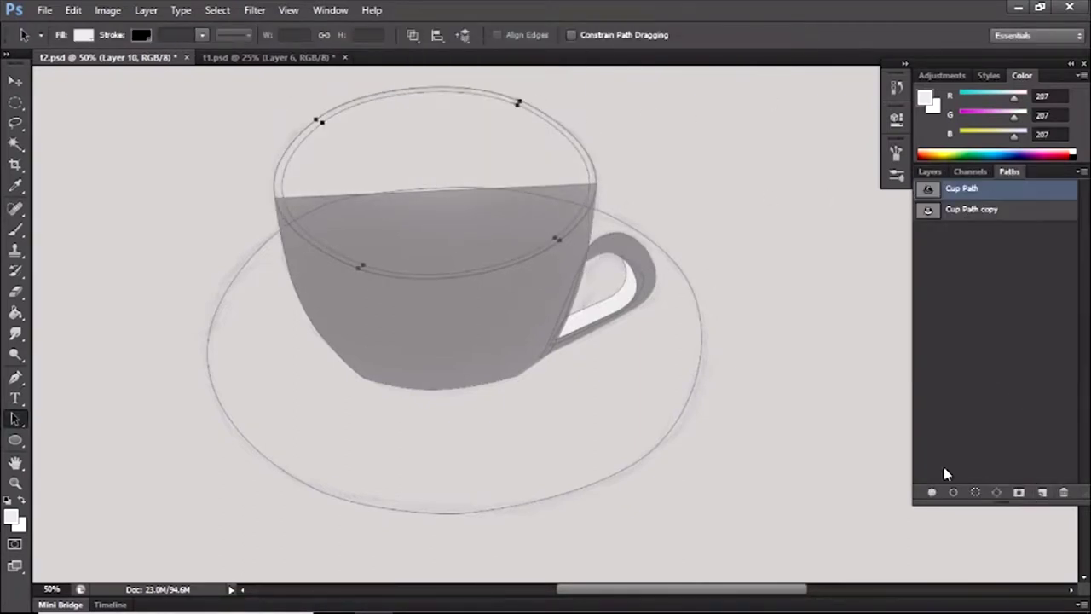
click(412, 35)
click(517, 101)
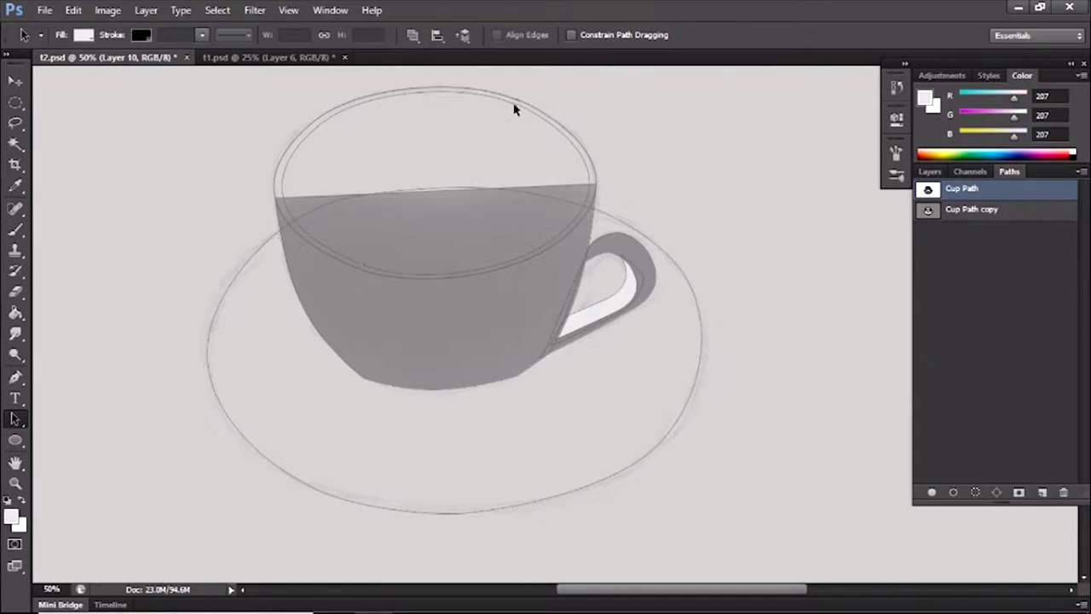
key(ctrl+plus)
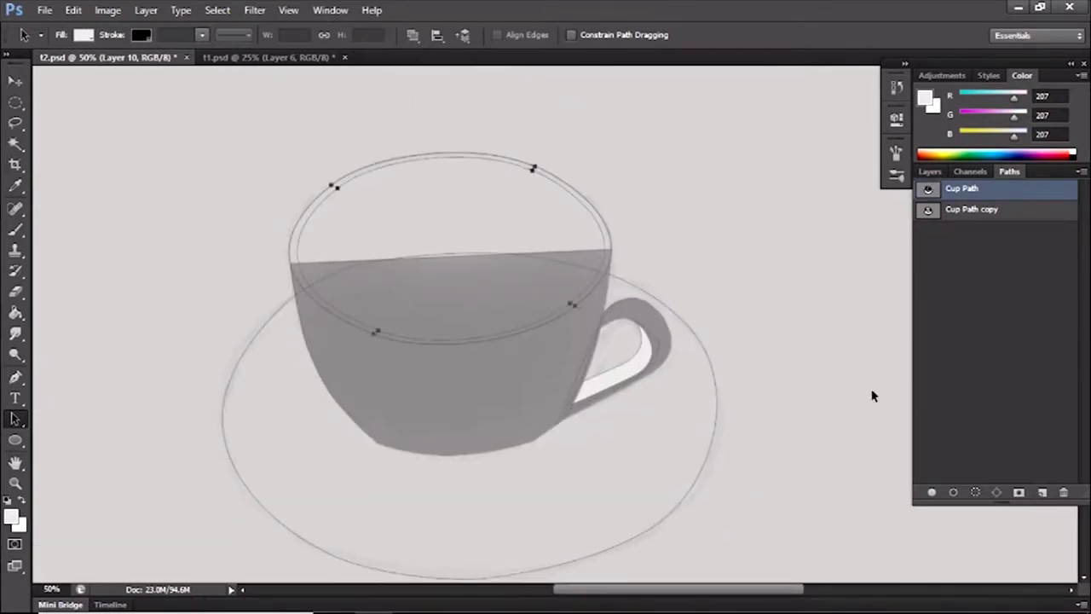
key(b)
key(Return)
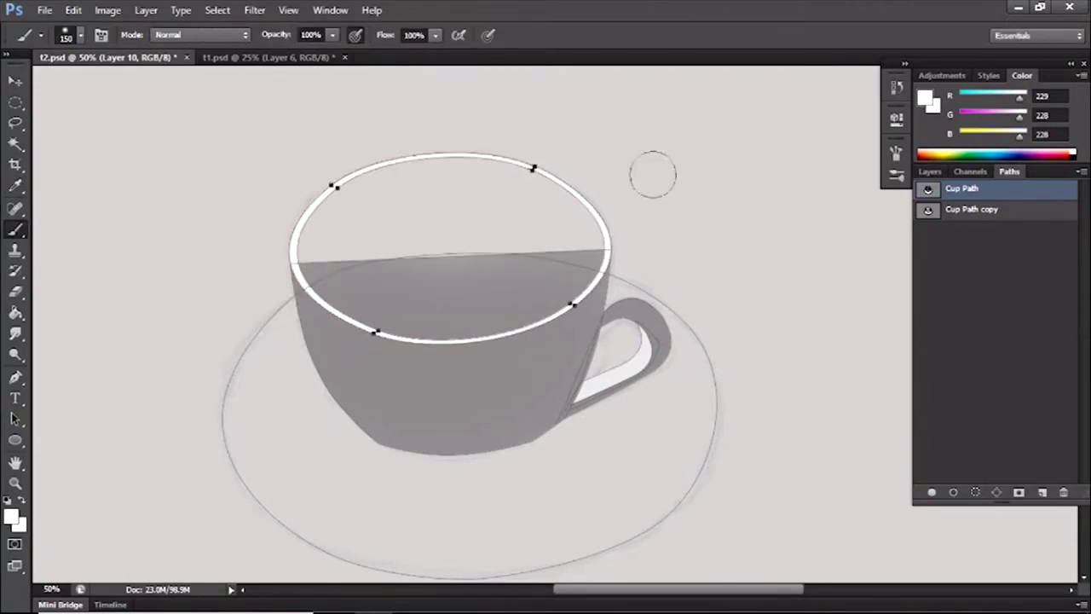
key(a)
right_click(332, 195)
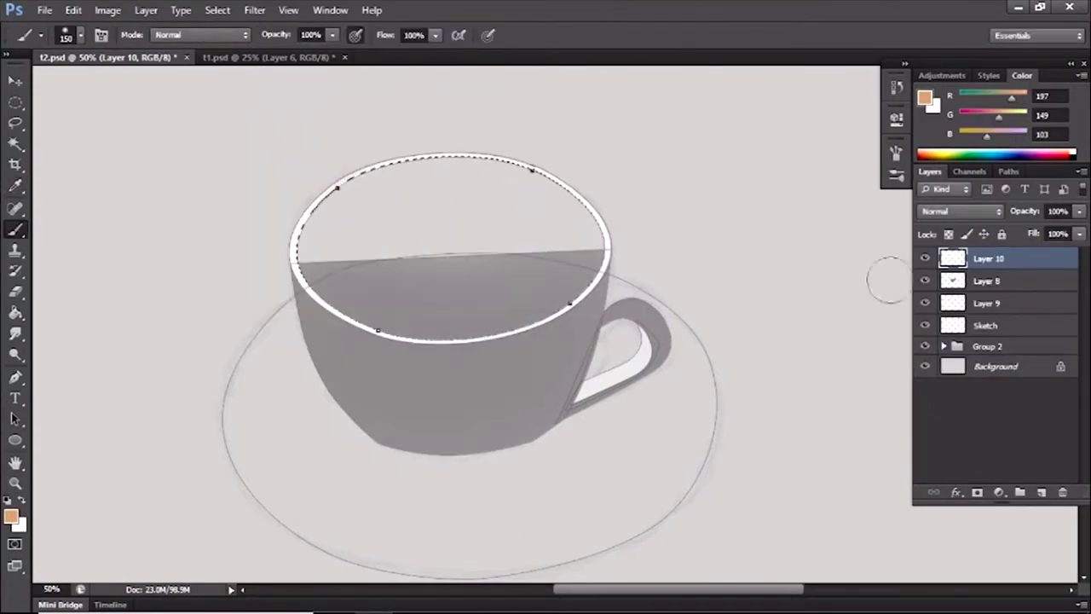
key(ctrl+shift+alt+n)
key(ctrl+z)
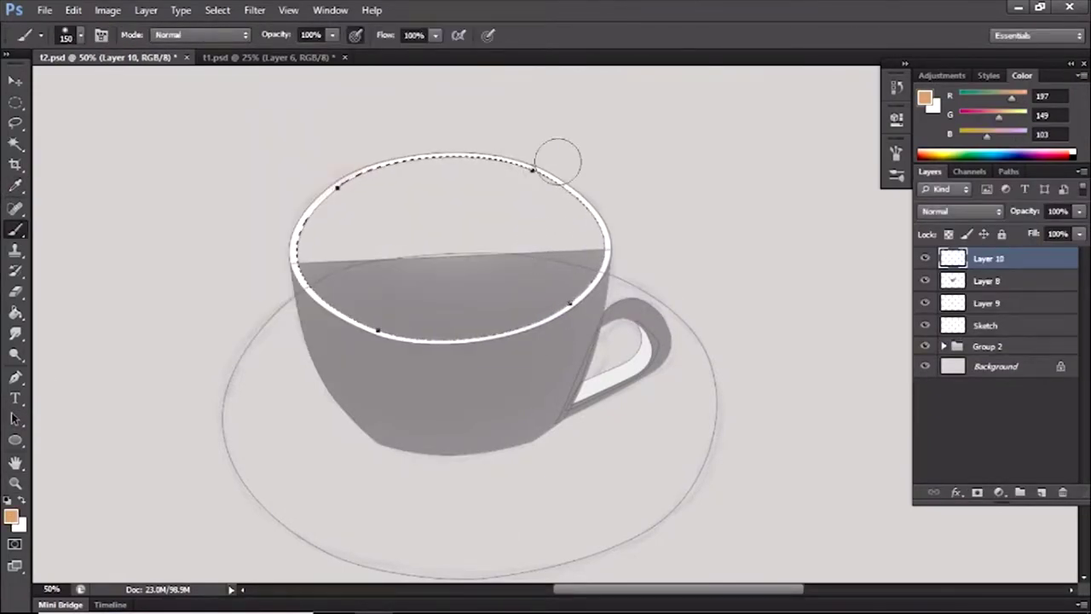
key(a)
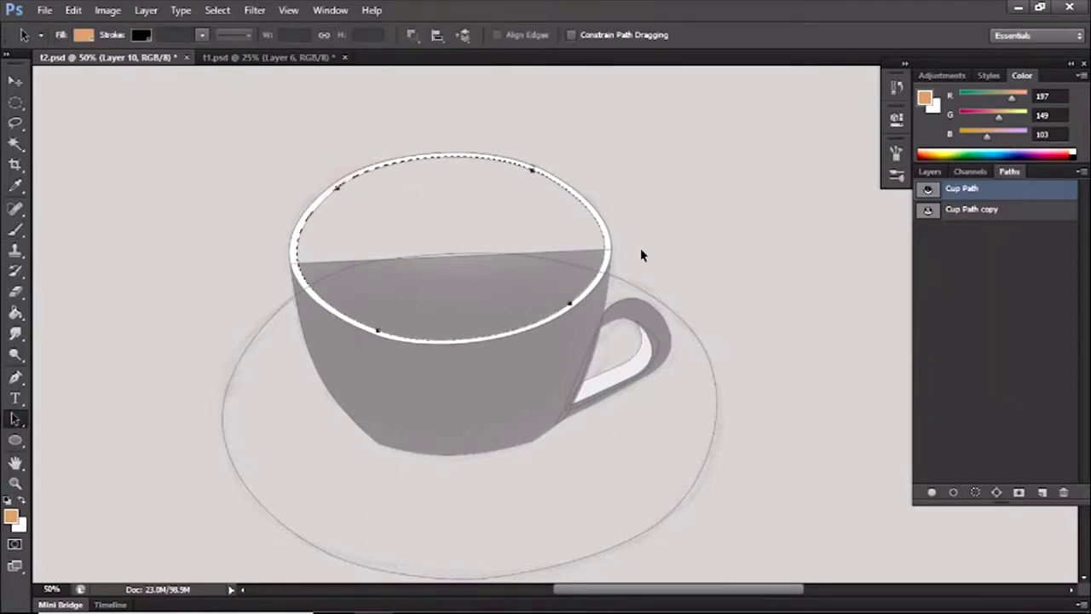
key(b)
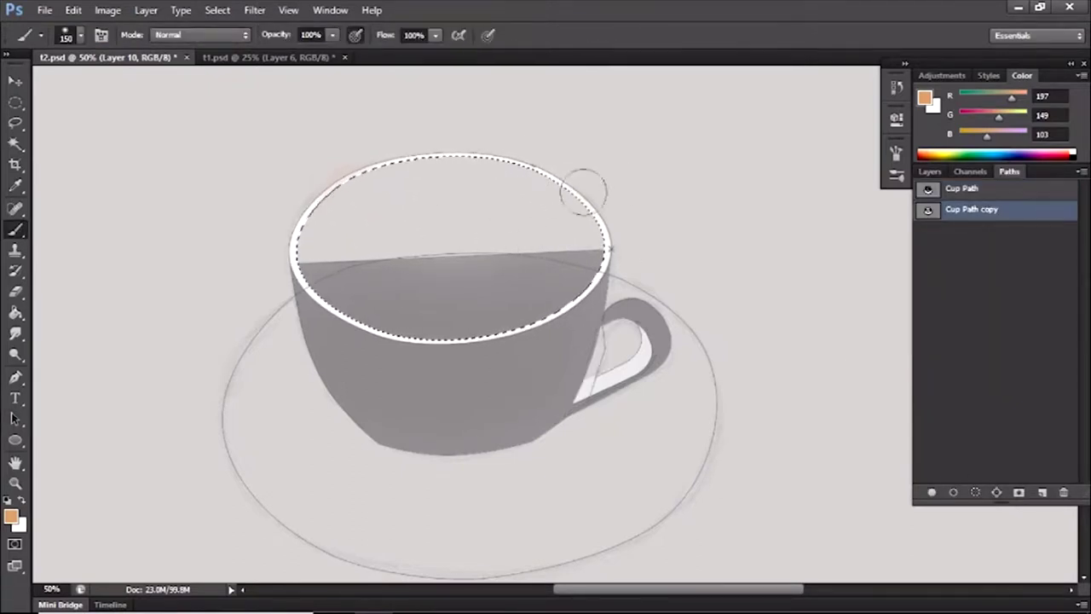
key(a)
click(575, 195)
key(b)
key(ctrl+d)
Load the saucer path as a selection, add a new layer beneath Layer 9 and hide the Sketch layer.
key(a)
right_click(704, 348)
key(Escape)
key(ctrl+Return)
click(929, 171)
click(988, 304)
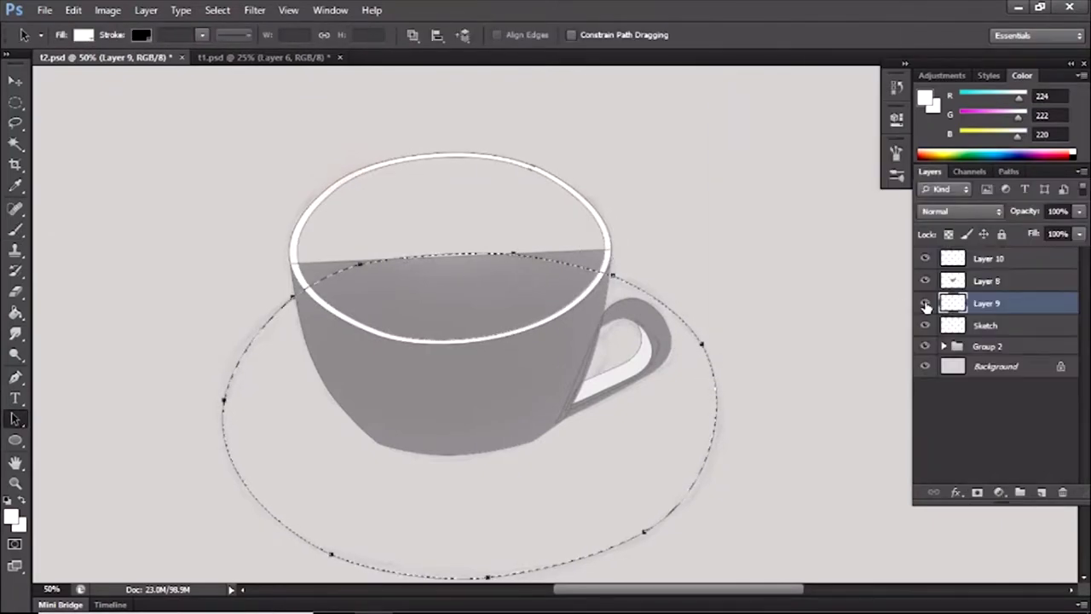
key(ctrl+shift+alt+n)
click(926, 349)
Paint the saucer selection dark grey (RGB 113, 112, 112) with a large soft brush and deselect it.
key(i)
click(480, 383)
click(12, 516)
click(479, 110)
key(b)
drag(258, 402, 554, 477)
key(ctrl+d)
key(ctrl+minus)
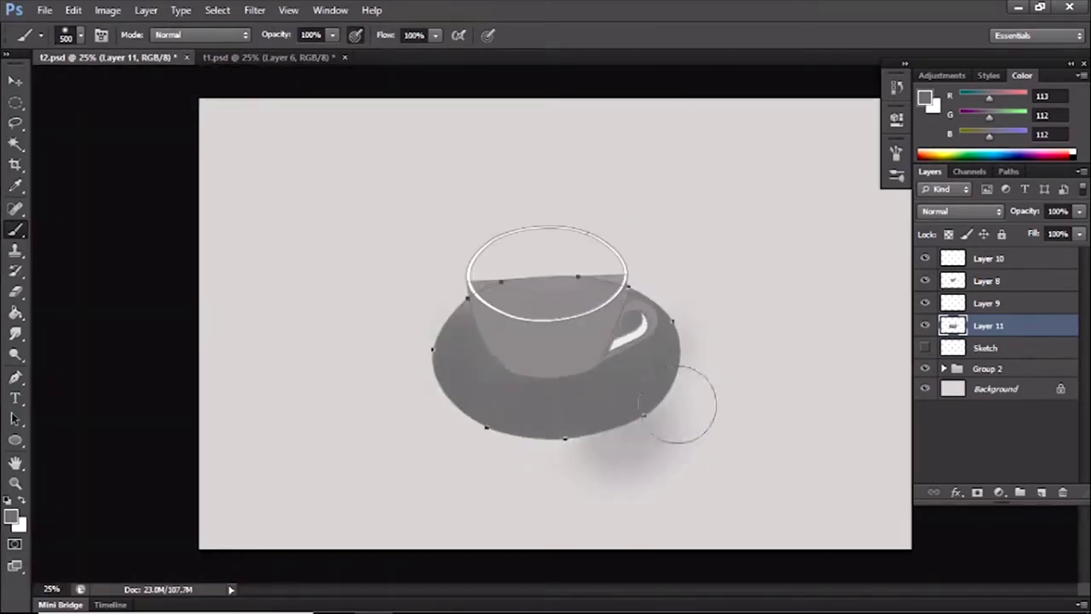
Transform the rim ellipse path slightly and paint the coffee surface orange-brown (RGB 195, 149, 83) on a new layer beneath the rim.
click(1008, 172)
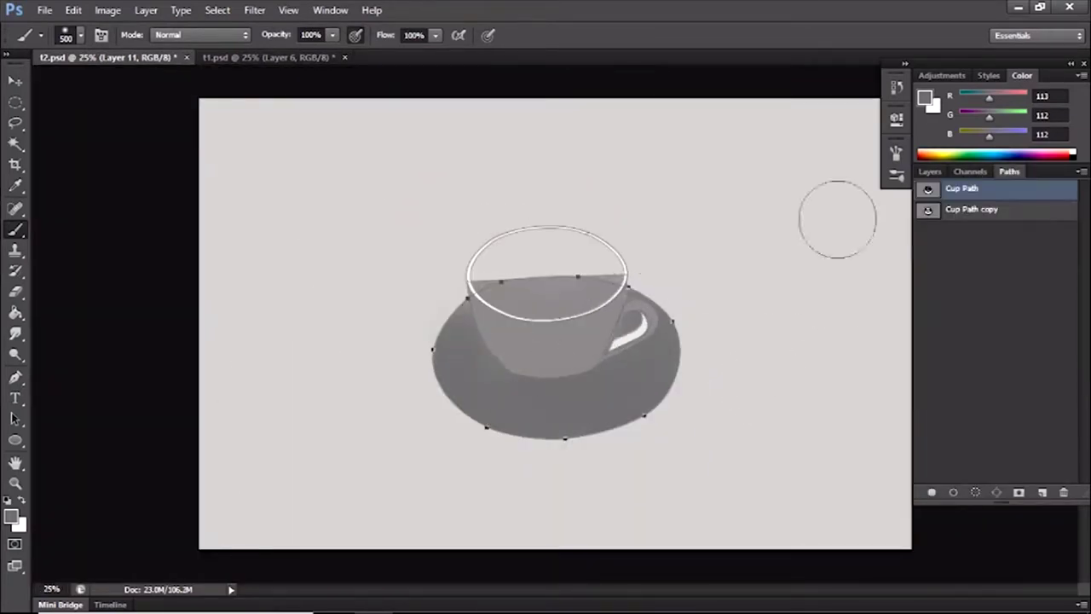
key(ctrl+plus)
key(a)
key(ctrl+t)
drag(698, 315, 692, 309)
key(Return)
key(b)
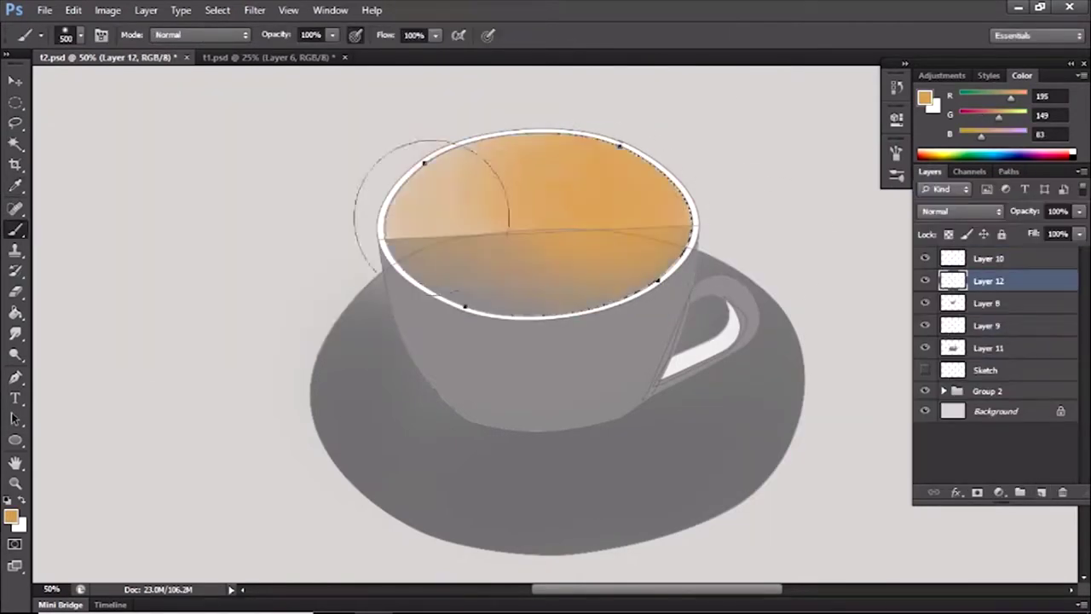
drag(431, 206, 438, 187)
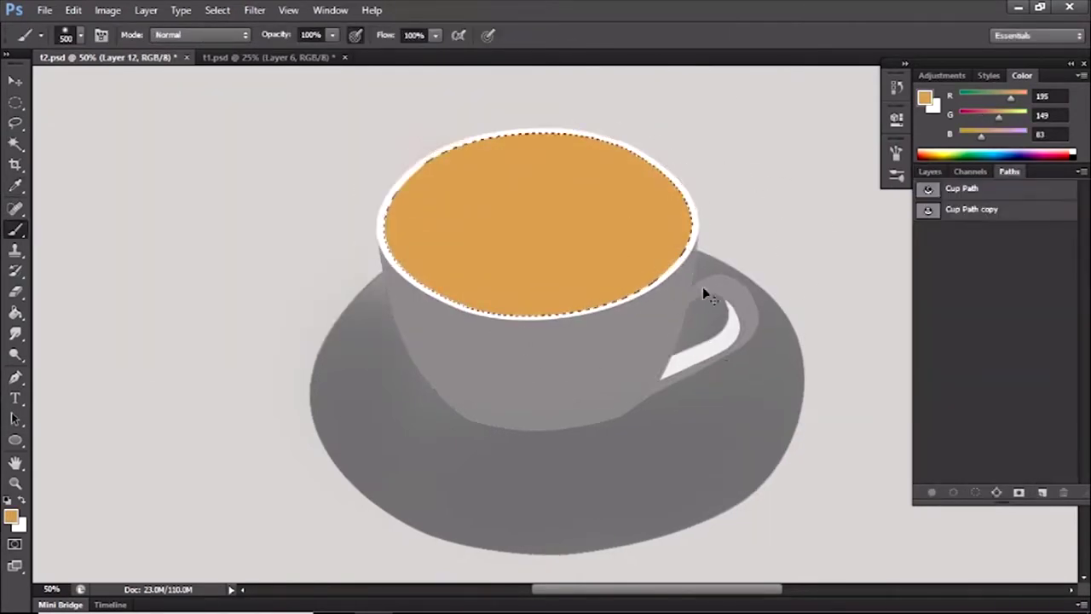
key(ctrl+minus)
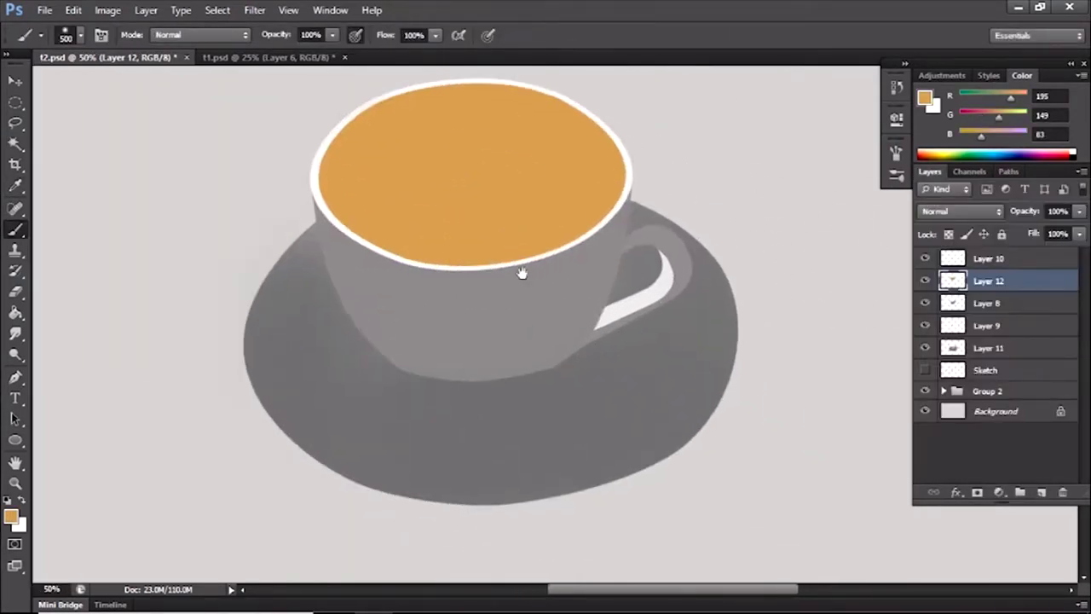
Lock Layer 8's transparent pixels and shade the cup's left side and the handle with dark grey (RGB 93, 92, 92).
key(alt+bracketleft)
key(slash)
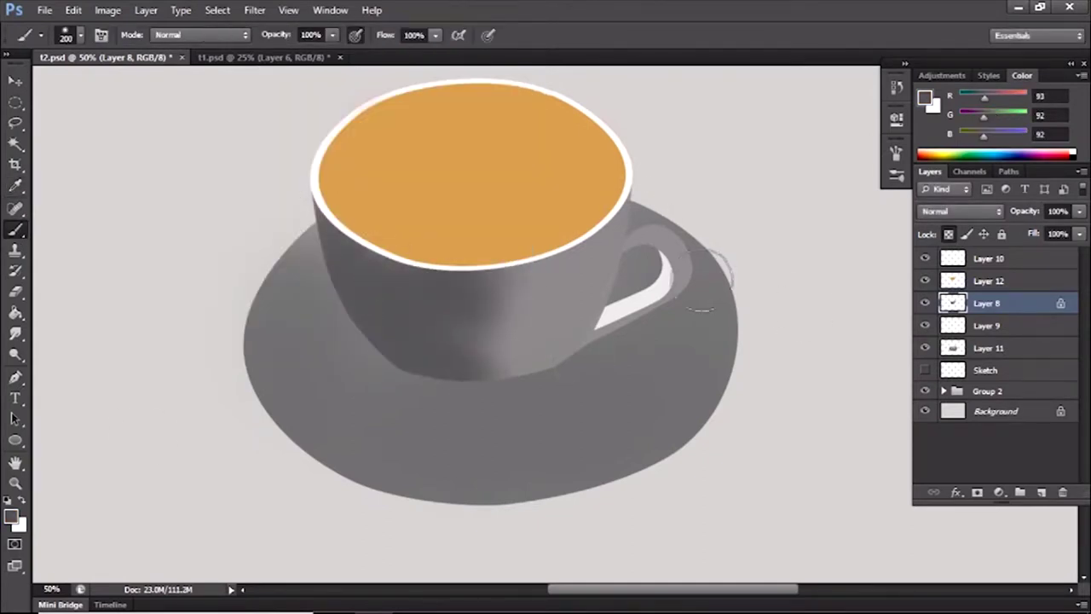
click(925, 303)
click(924, 303)
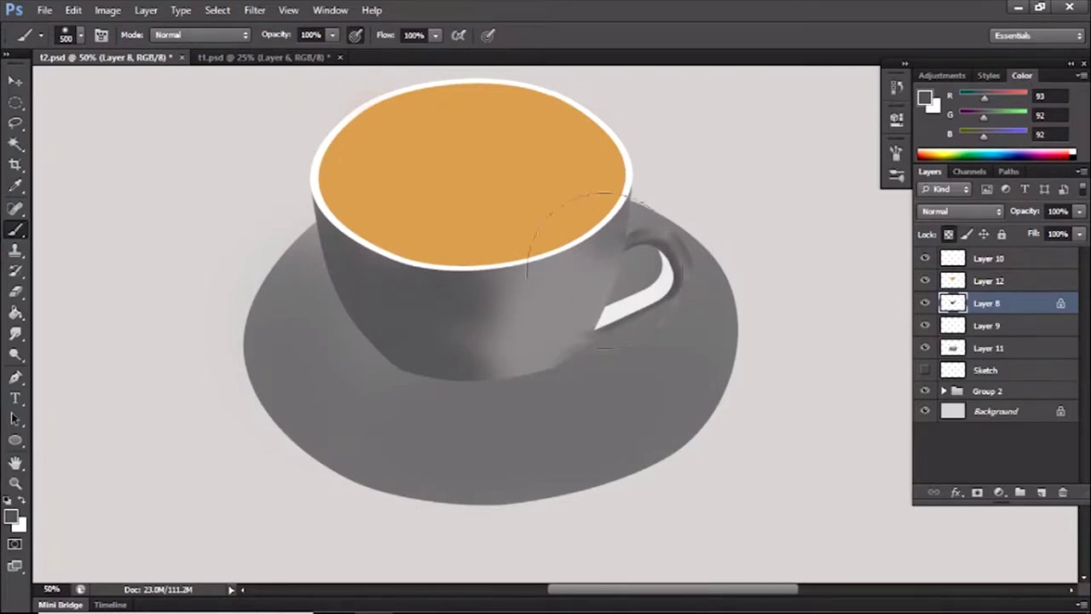
Deepen the shadows on the cup's left side and lower right with RGB 59, 59, 59, and reduce the brush size to 60.
mouse_move(365, 219)
mouse_down()
mouse_move(292, 214)
mouse_move(397, 287)
mouse_move(511, 307)
mouse_up()
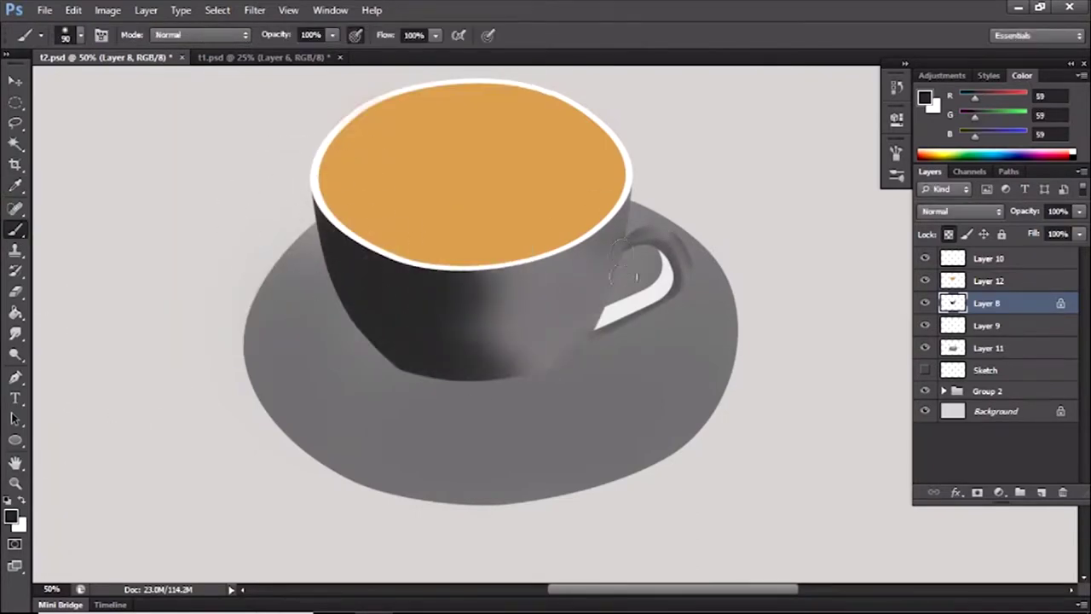
drag(623, 253, 482, 303)
key(bracketleft)
key(bracketleft)
key(bracketleft)
key(ctrl+minus)
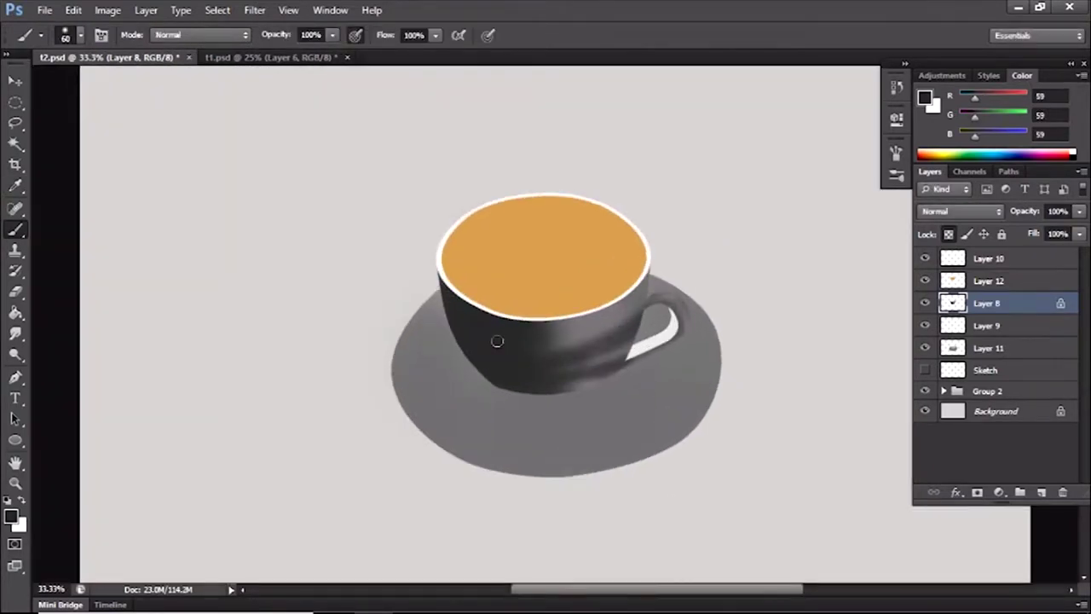
Crop the canvas to a near-square area closely around the cup and saucer.
key(ctrl+minus)
key(c)
drag(434, 213, 677, 435)
key(Return)
Resize the whole image to 1000 by 1000 pixels.
click(108, 10)
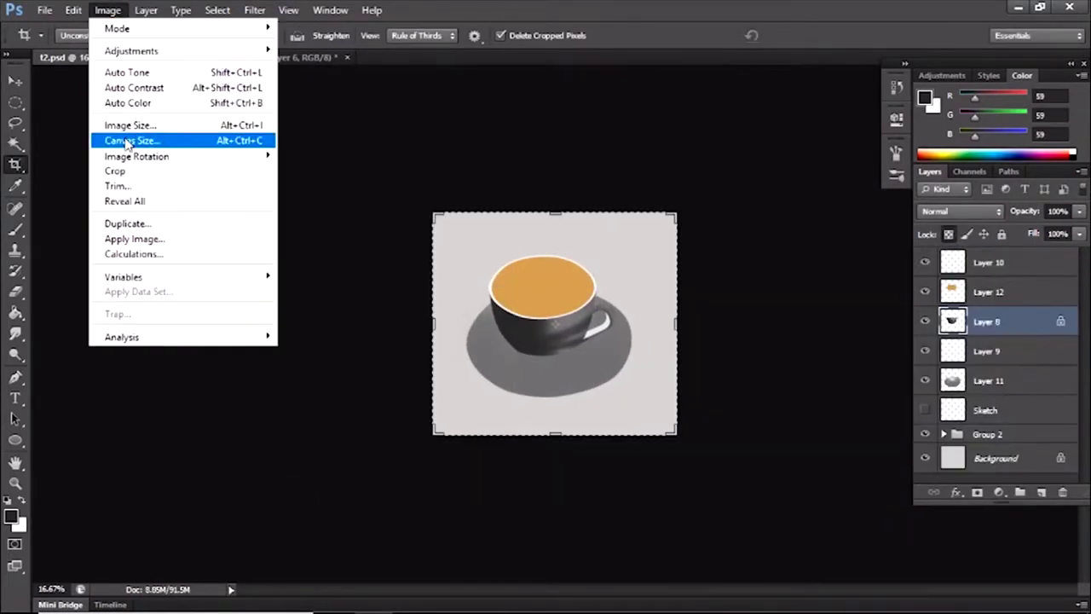
click(125, 125)
text(1000)
double_click(740, 147)
text(1000)
key(Return)
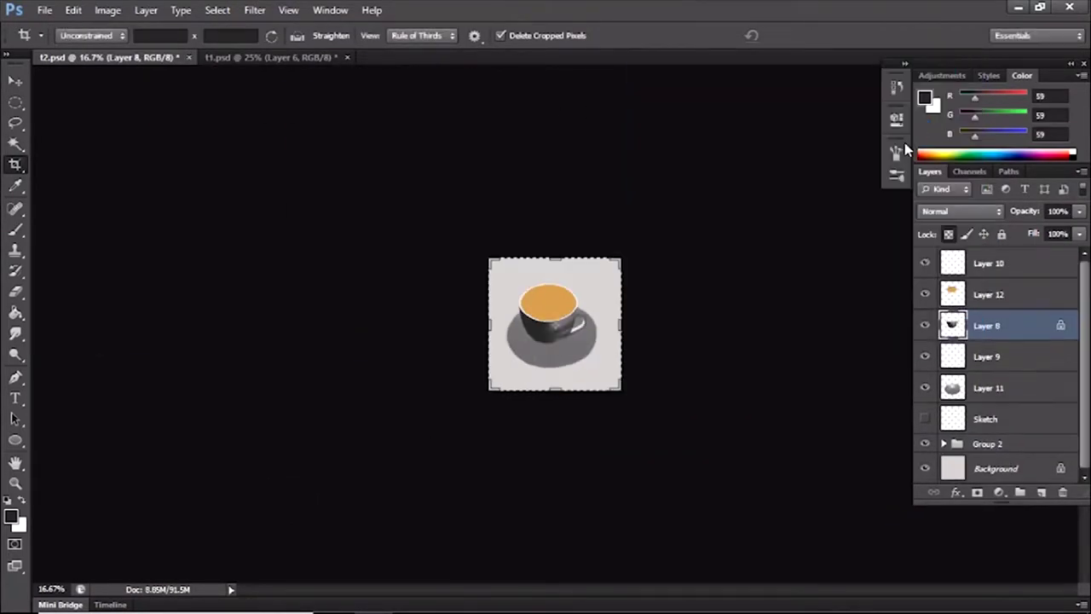
Show the Navigator to preview the whole painting while working zoomed in on the cup.
key(ctrl+plus)
key(ctrl+plus)
key(ctrl+plus)
key(ctrl+plus)
click(330, 9)
click(350, 311)
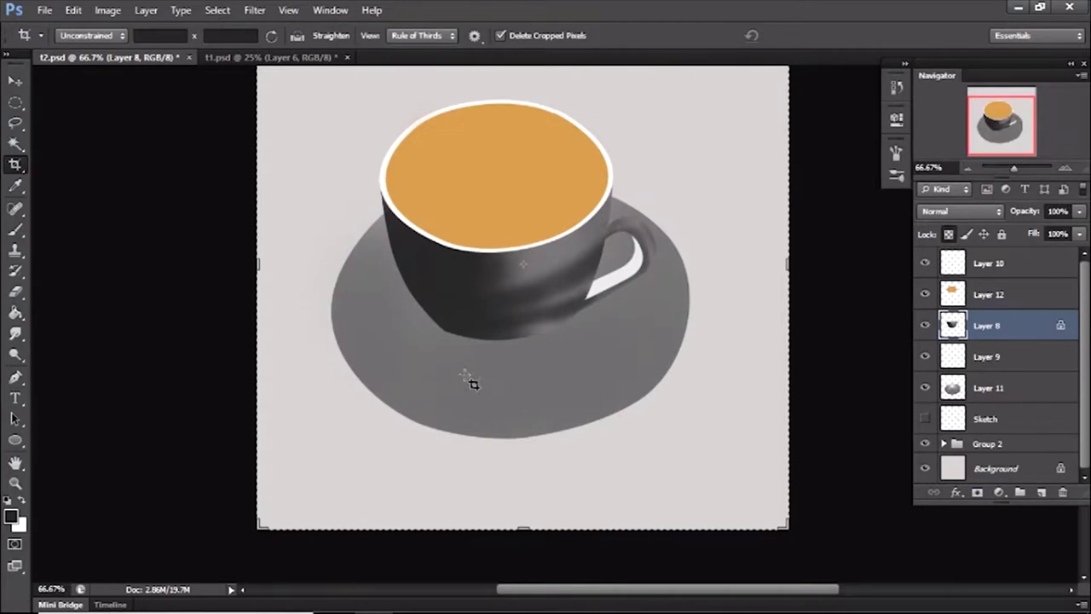
Lock Layer 9's transparent pixels, paint the handle's white inner band grey, and return to Layer 8.
click(946, 356)
key(/)
key(b)
mouse_move(596, 290)
mouse_down()
mouse_move(636, 290)
mouse_move(639, 237)
mouse_up()
alt+click(653, 253)
key(alt+bracketright)
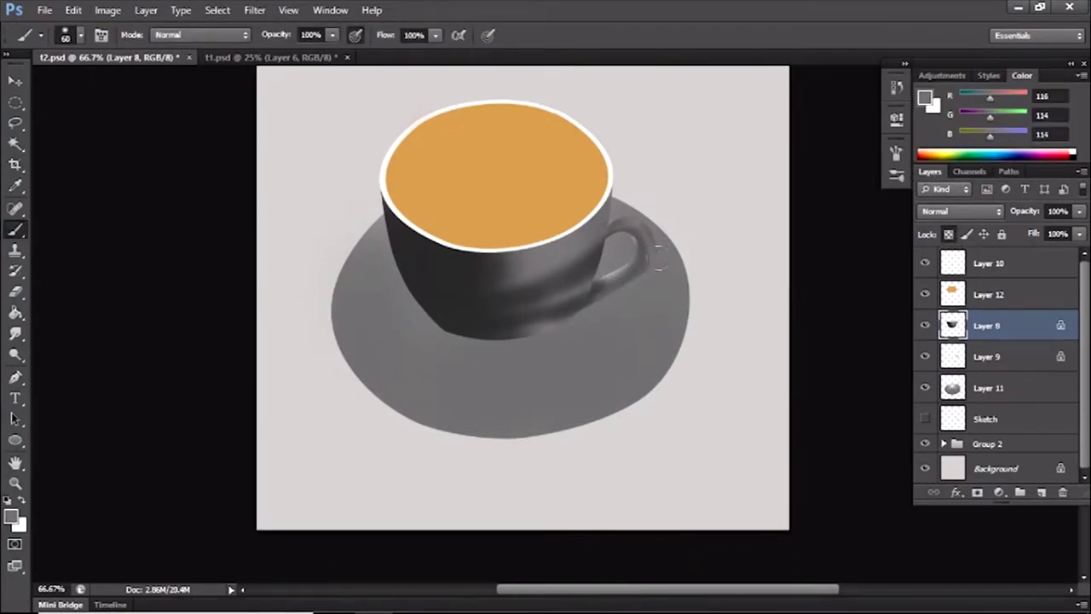
Paint near-black (RGB 27, 27, 27) reflections on the cup beside the handle and along its lower right, starting with a size 30 brush.
alt+click(402, 232)
key(bracketleft)
key(bracketleft)
key(bracketleft)
scroll(572, 169, up, 1)
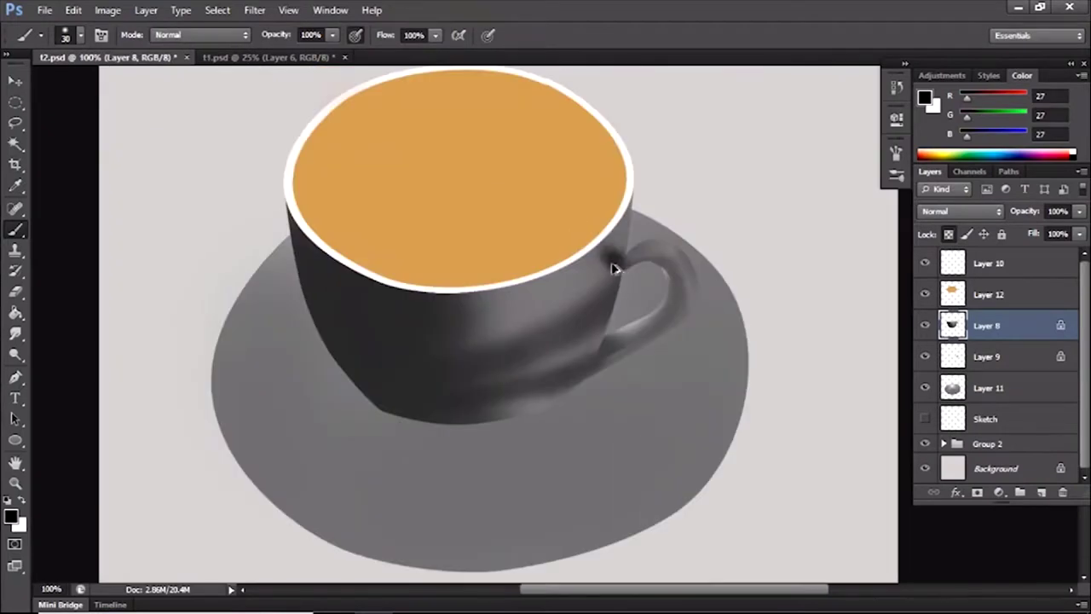
drag(599, 252, 580, 285)
key(bracketright)
key(bracketright)
mouse_move(555, 351)
mouse_down()
mouse_move(587, 272)
mouse_move(546, 331)
mouse_move(406, 368)
mouse_move(302, 247)
mouse_move(339, 264)
mouse_move(398, 359)
mouse_move(385, 309)
mouse_move(407, 400)
mouse_up()
Brighten the cup's right edge below the rim with white, using a size 80 brush in Overlay mode.
key(bracketright)
key(bracketright)
key(bracketright)
key(bracketright)
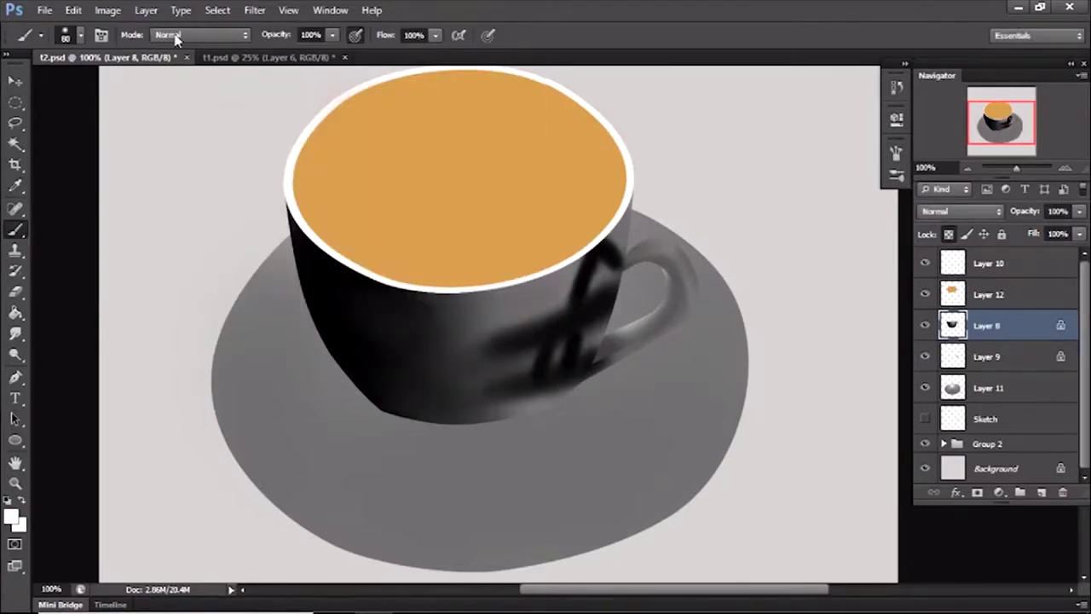
key(shift+alt+o)
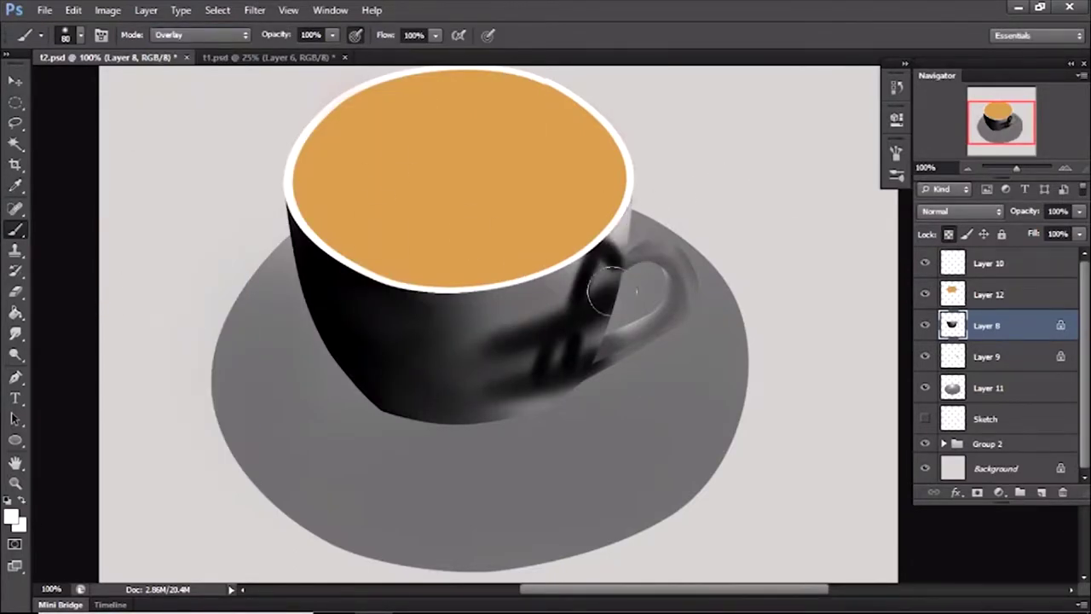
Lock Layer 11's transparent pixels and darken the middle of the saucer with RGB 47, 47, 47 and a size 250 soft brush.
key(ctrl+minus)
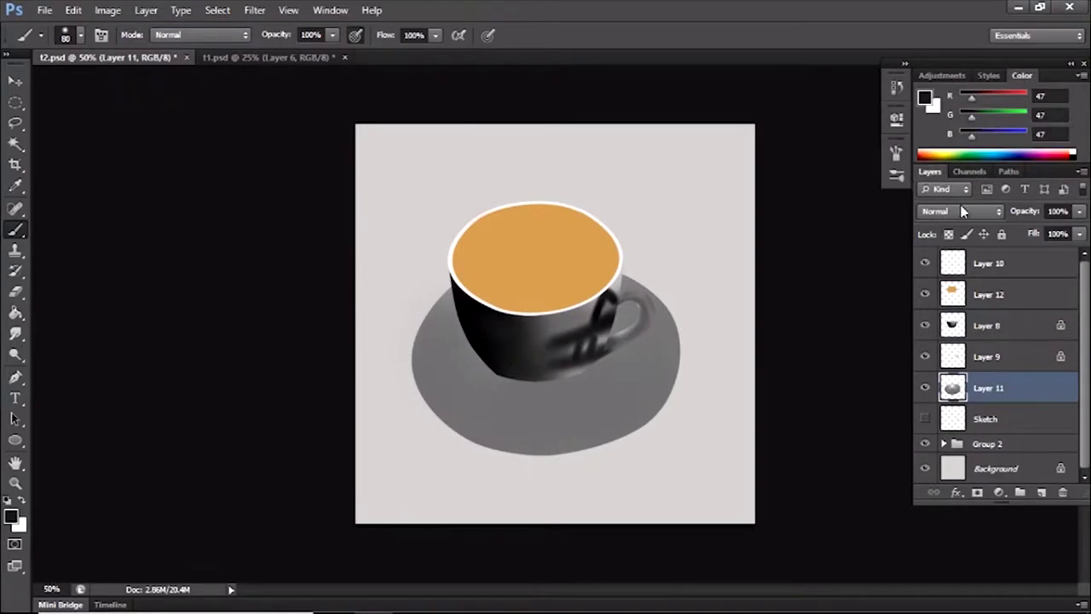
key(bracketright)
key(bracketright)
key(bracketright)
key(bracketright)
key(bracketright)
key(bracketright)
key(bracketright)
mouse_move(460, 401)
mouse_down()
mouse_move(563, 375)
mouse_move(443, 341)
mouse_up()
key(ctrl+plus)
drag(356, 248, 742, 244)
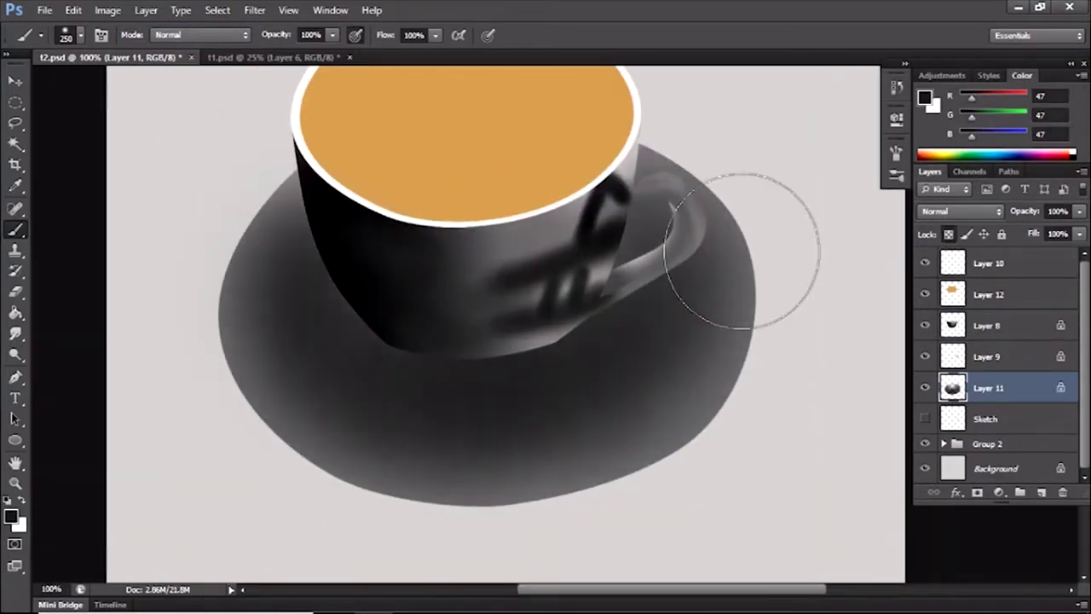
Paint a contact shadow (RGB 42, 42, 42) under the cup on a new layer above the saucer, set to Multiply at 56% opacity.
click(1041, 493)
key(bracketleft)
key(bracketleft)
key(bracketleft)
key(bracketleft)
key(bracketleft)
key(bracketleft)
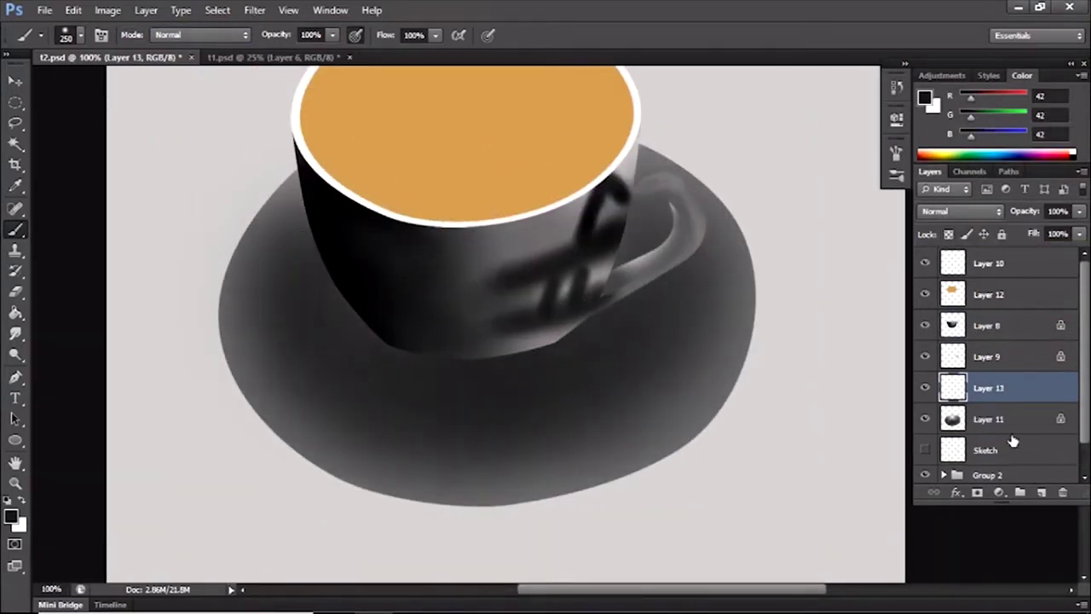
mouse_move(428, 349)
mouse_down()
mouse_move(384, 321)
mouse_move(596, 367)
mouse_up()
drag(1079, 210, 998, 229)
key(ctrl+minus)
key(ctrl+minus)
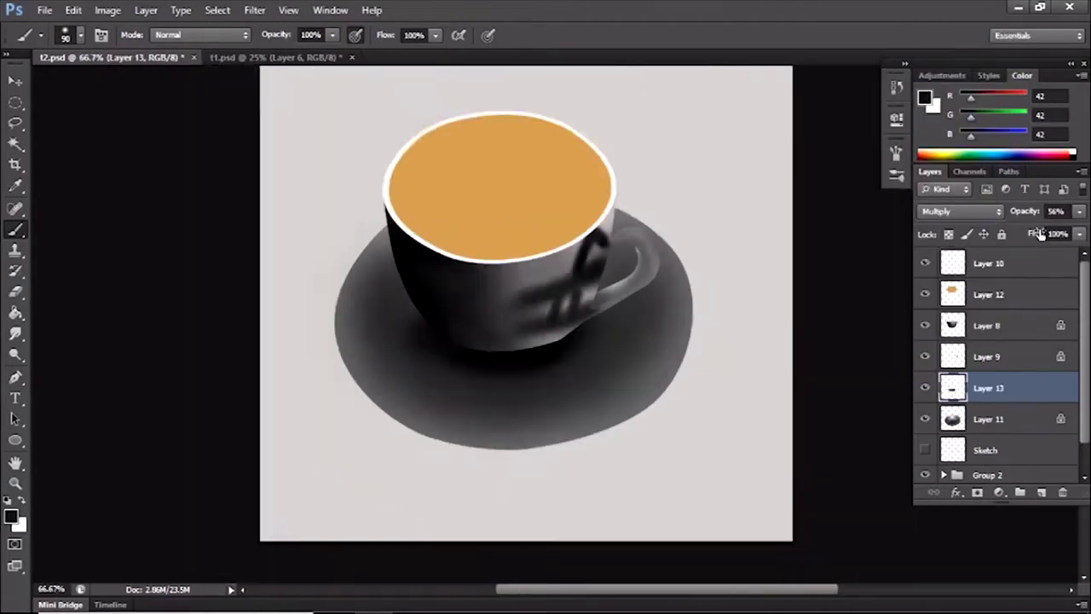
Paint a light blue-grey highlight (RGB 177, 185, 189) on the saucer's left side on Layer 11.
click(980, 418)
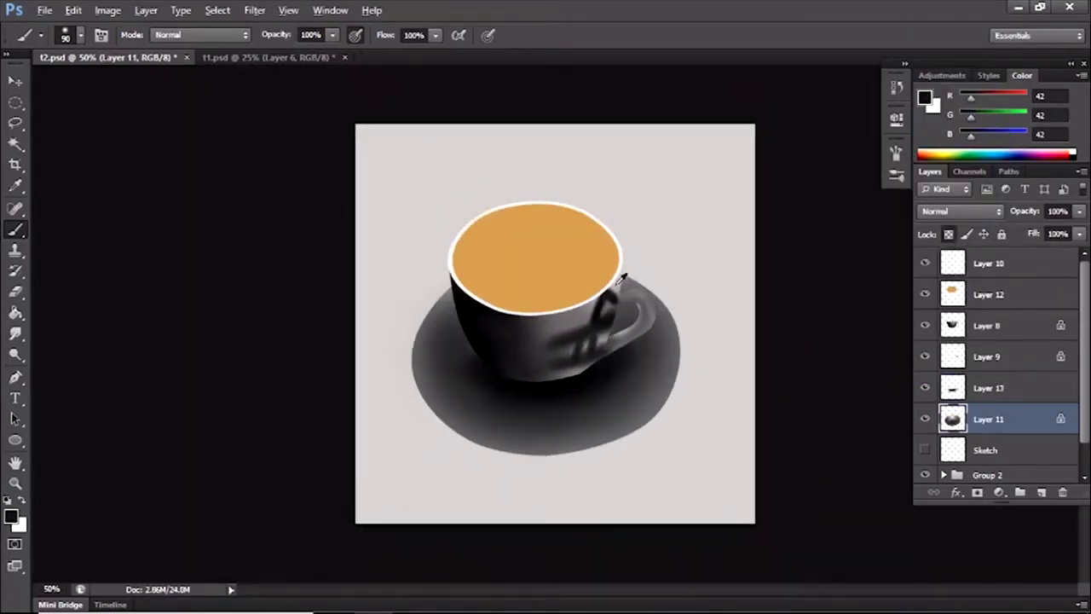
key(alt+bracketright)
key(alt+bracketleft)
click(11, 516)
key(Return)
drag(468, 308, 462, 327)
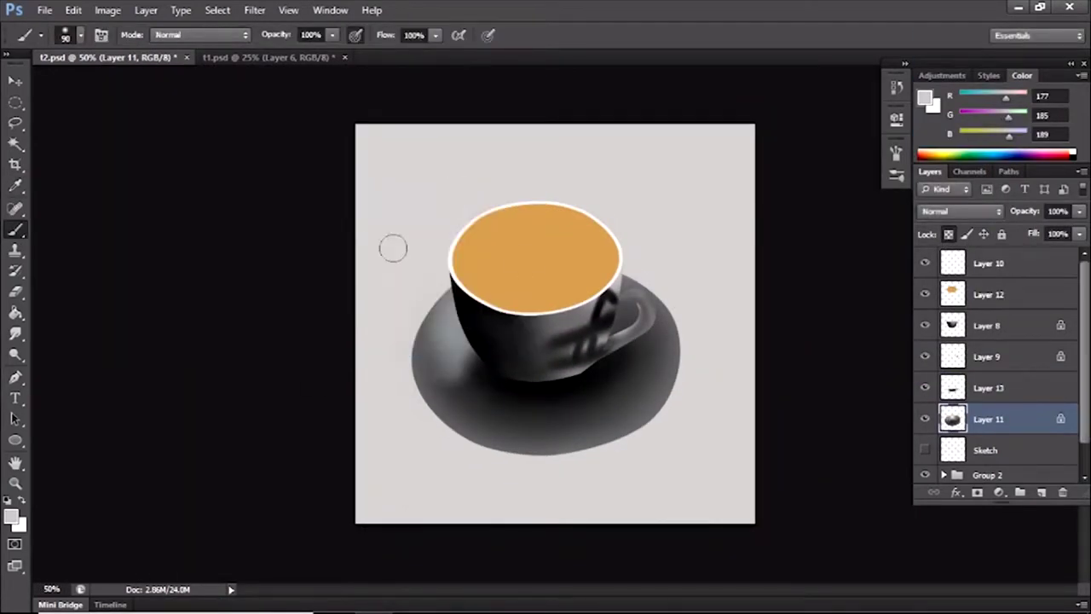
Darken the cup's bottom edge on Layer 8 with near-black (RGB 30, 30, 30) and lighten the top of the handle.
alt+click(540, 445)
ctrl+click(499, 377)
alt+click(500, 377)
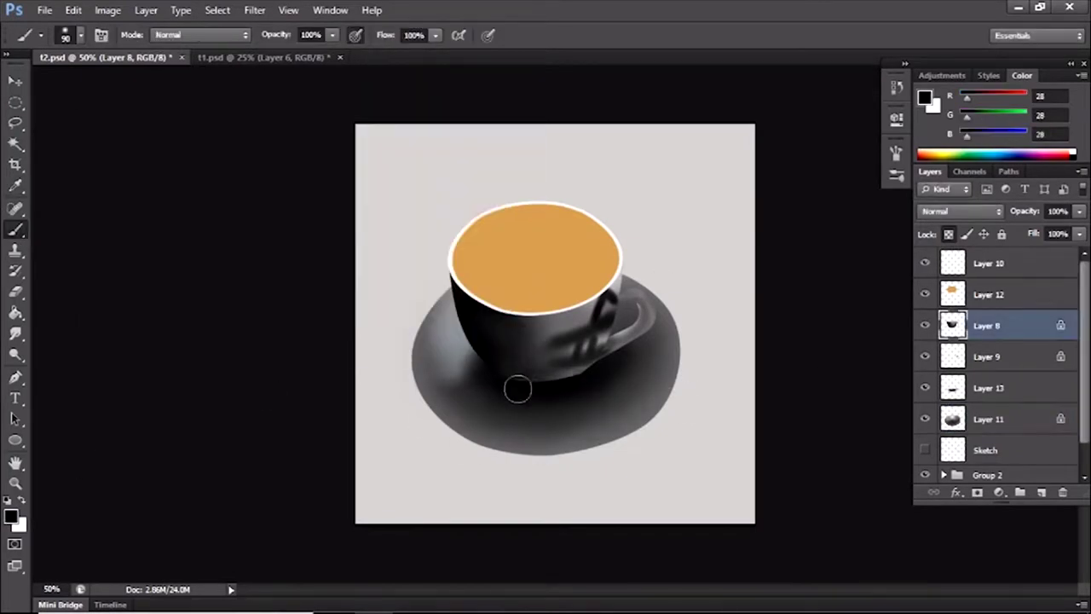
alt+click(529, 364)
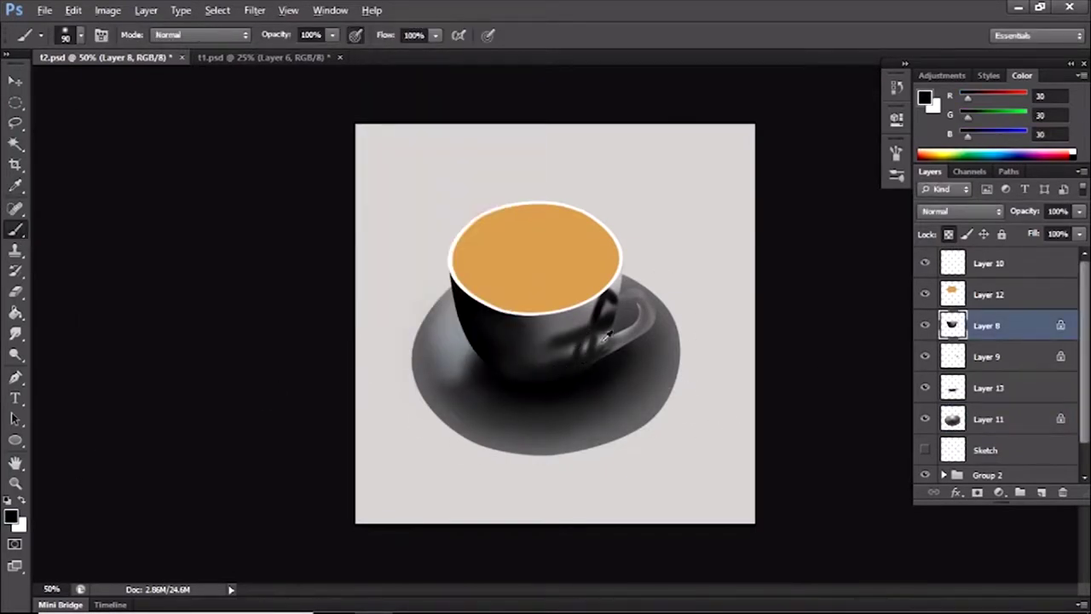
key(bracketright)
key(bracketright)
click(329, 11)
click(343, 299)
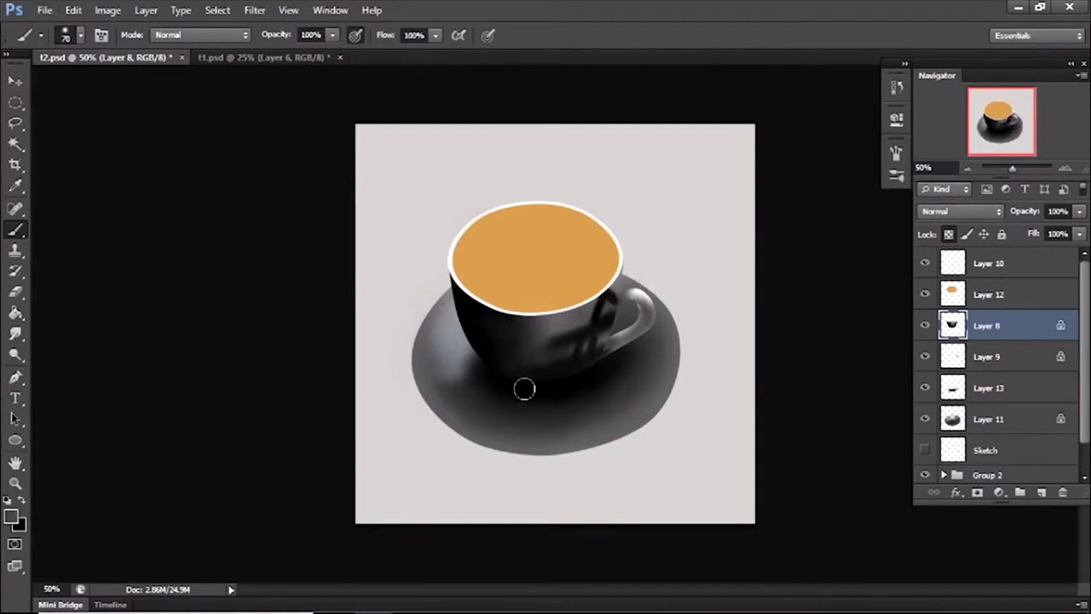
Highlight the saucer's edge on Layer 11 with RGB 184, 184, 184 and darken its interior with RGB 29, 29, 29.
key(F6)
ctrl+click(562, 439)
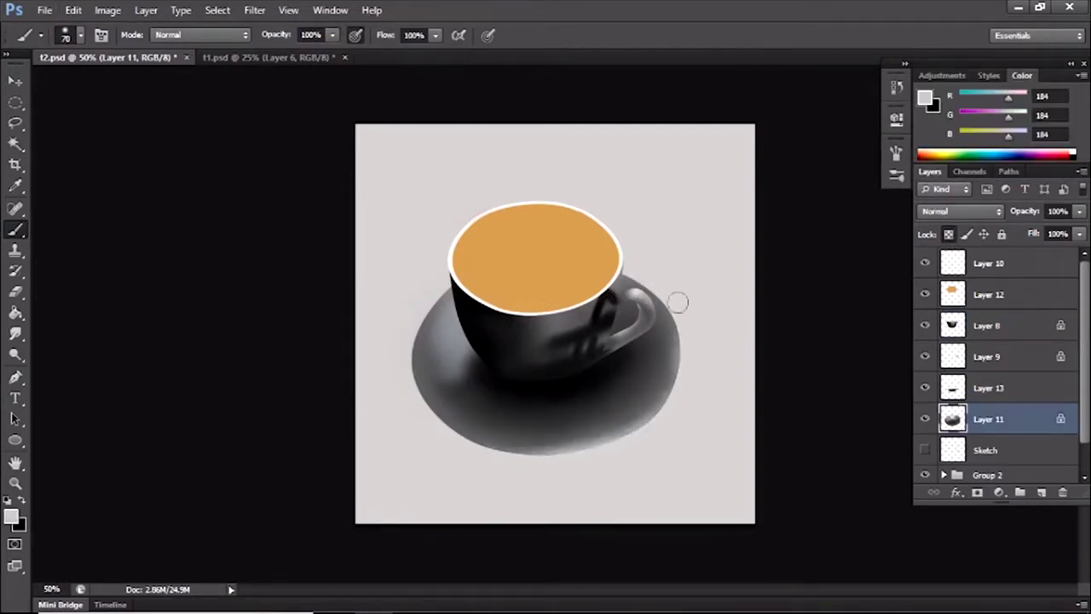
alt+click(526, 384)
mouse_move(460, 410)
mouse_down()
mouse_move(645, 378)
mouse_move(619, 414)
mouse_move(635, 395)
mouse_move(455, 375)
mouse_up()
drag(656, 350, 536, 341)
key(ctrl+plus)
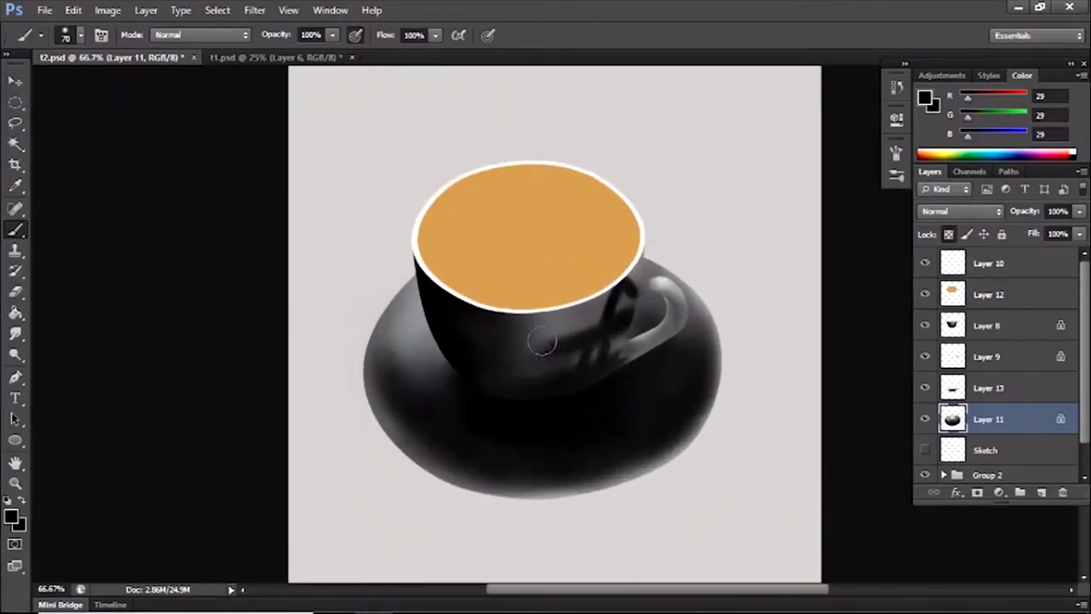
Lighten the handle's grey shading and select the contact shadow layer under the cup.
ctrl+click(651, 310)
click(11, 516)
key(Return)
ctrl+click(587, 407)
key(ctrl+minus)
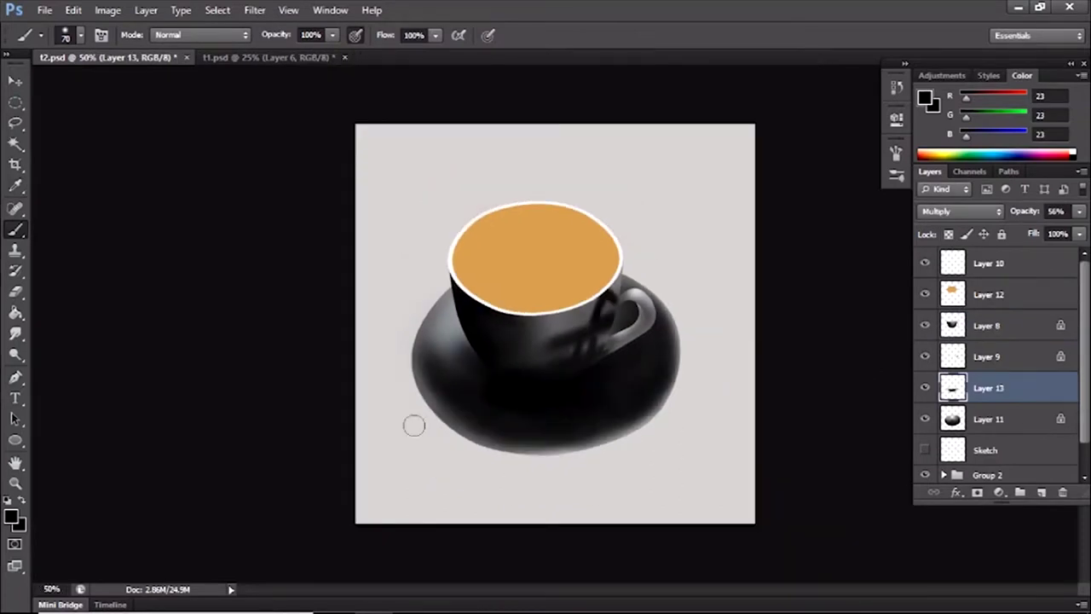
key(ctrl+plus)
key(ctrl+t)
key(Escape)
click(988, 450)
shift+click(988, 419)
scroll(1014, 454, down, 1)
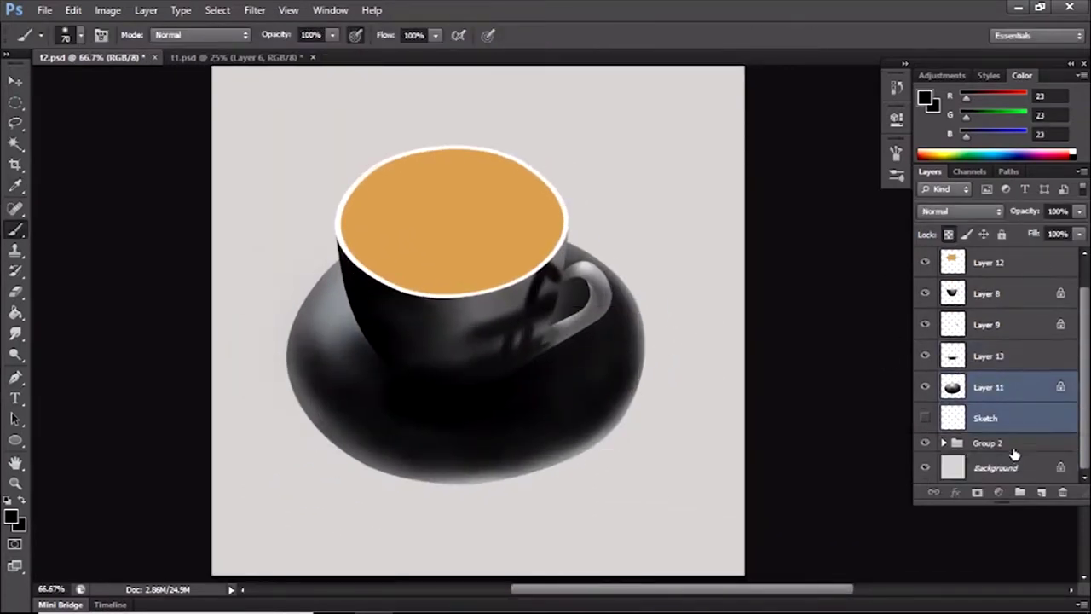
Select the layers from Layer 10 down to Sketch and scale the cup and saucer down together.
scroll(1014, 454, up, 1)
click(988, 262)
shift+click(997, 358)
shift+click(988, 450)
key(ctrl+t)
drag(657, 146, 628, 182)
key(Return)
key(ctrl+minus)
Add a new layer directly above Group 2 and set up a hard round brush with brown (RGB 108, 80, 55).
scroll(988, 426, down, 1)
click(980, 451)
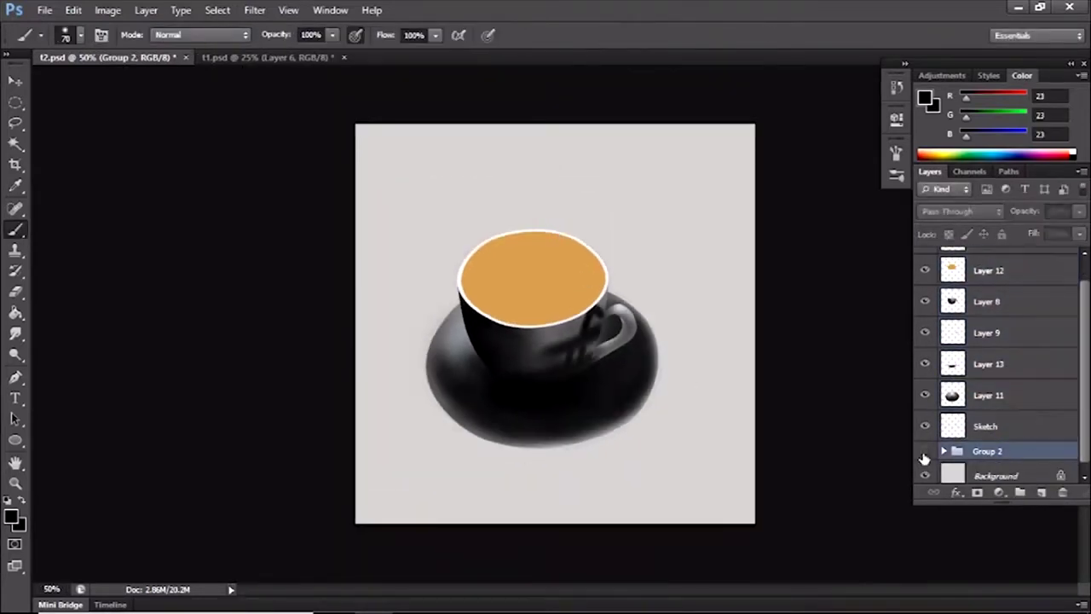
click(1041, 492)
key(i)
click(12, 516)
click(484, 110)
key(b)
click(65, 35)
key(Return)
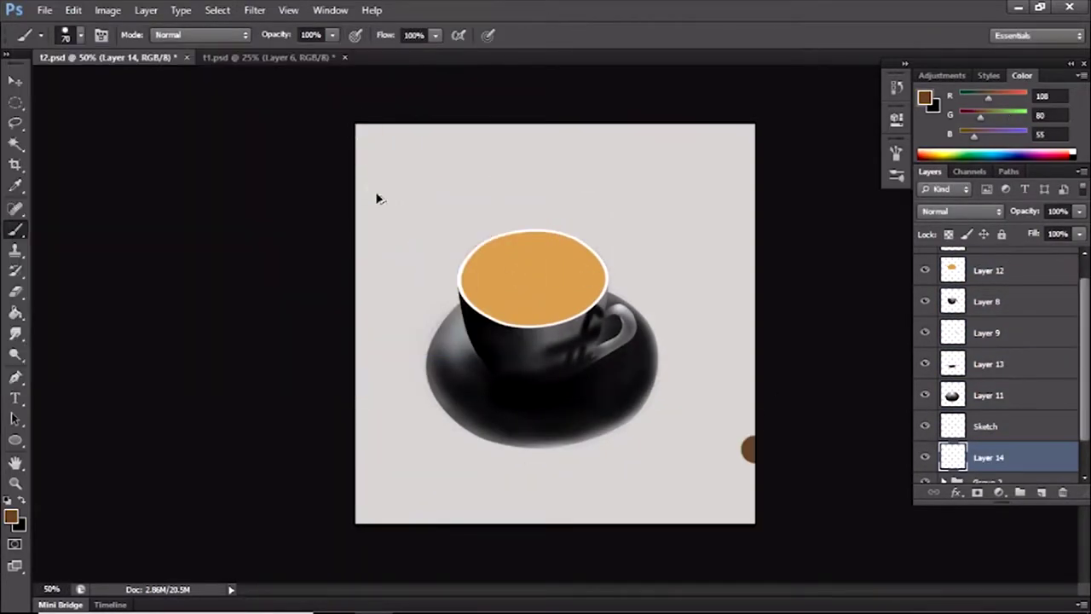
Paint the background brown below a straight diagonal from the upper left to the lower right, using a size 250 brush.
shift+click(333, 162)
key(bracketright)
key(bracketright)
key(bracketright)
key(bracketright)
key(bracketright)
key(bracketright)
key(bracketright)
key(bracketright)
drag(333, 161, 523, 546)
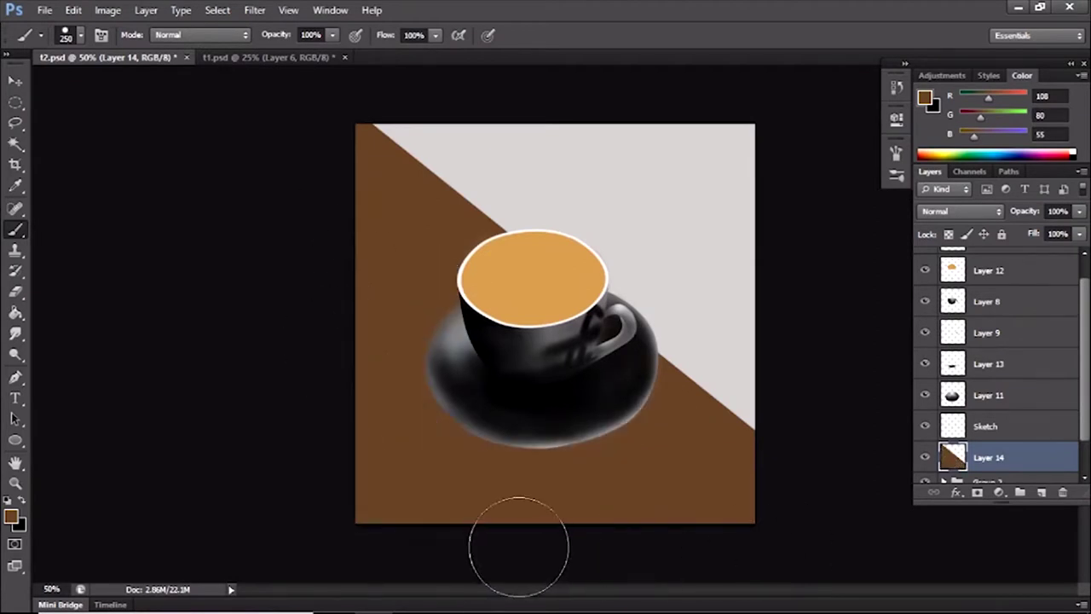
Paint a soft dark brown (RGB 85, 64, 45) shadow around the saucer's lower edge on a new Multiply layer above the brown background.
click(1042, 493)
click(960, 210)
click(937, 63)
key(i)
key(b)
click(12, 516)
click(199, 250)
click(484, 110)
drag(443, 409, 670, 382)
Load the brown background shape as a selection, widen the saucer's shadow with a 22% opacity brush, and deselect.
ctrl+click(950, 452)
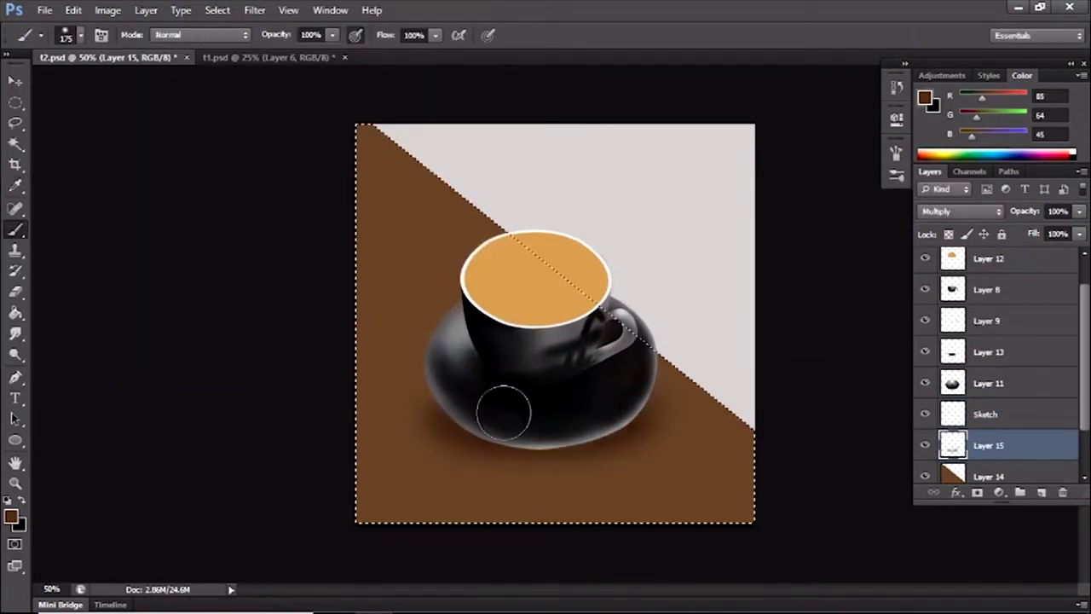
key(ctrl+minus)
key(ctrl+t)
key(Return)
key(ctrl+d)
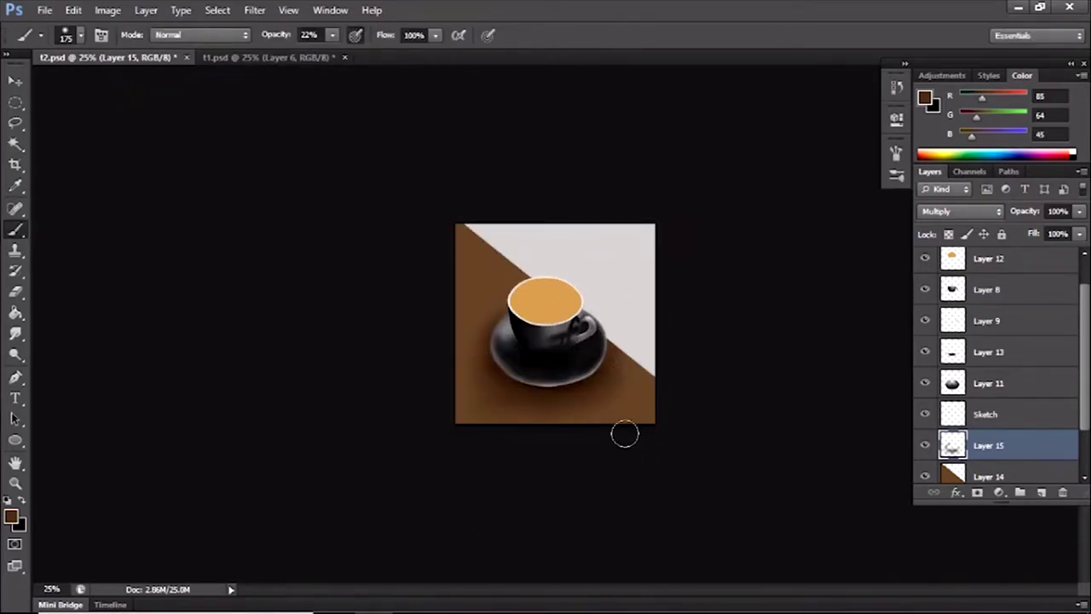
Extend the brown (RGB 108, 80, 55) background on Layer 14 towards the upper right with a hard size 174 brush at 100% opacity.
key(alt+bracketleft)
alt+click(645, 371)
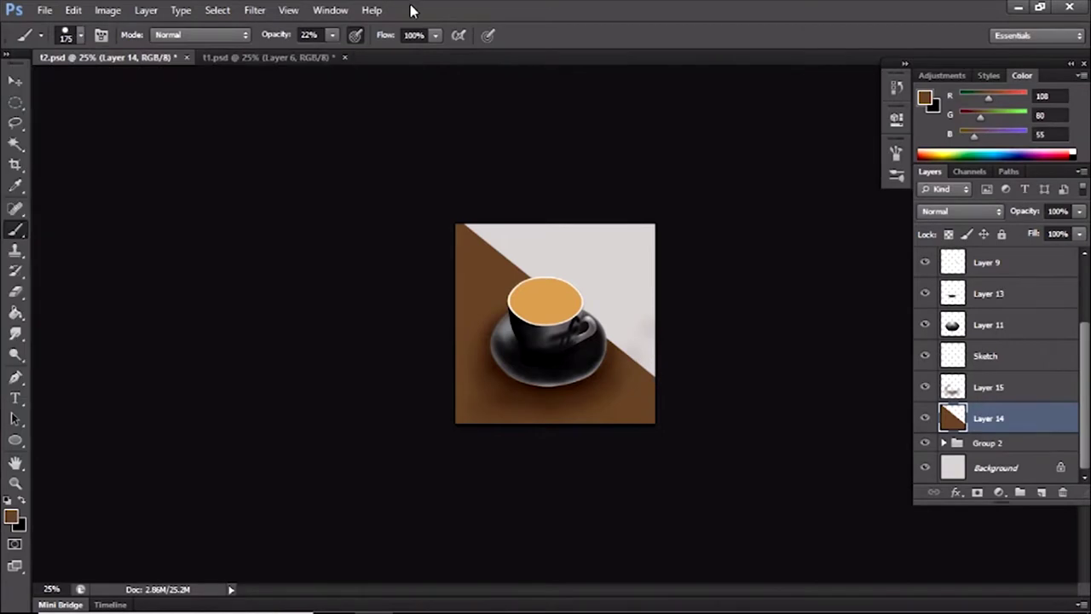
key(F5)
key(F5)
mouse_move(648, 303)
mouse_down()
mouse_move(499, 253)
mouse_move(692, 430)
mouse_up()
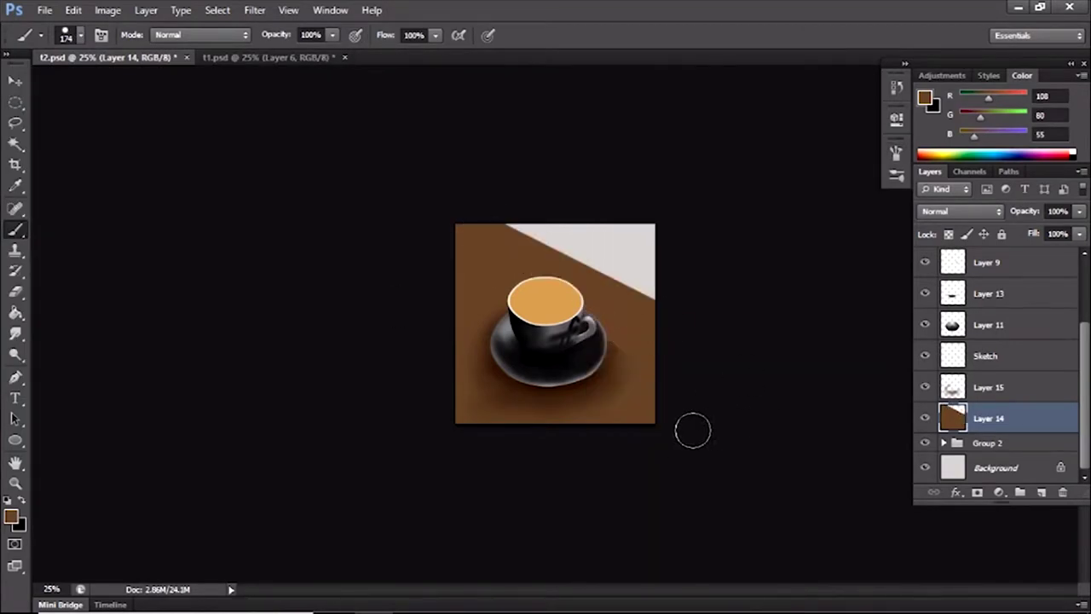
key(0)
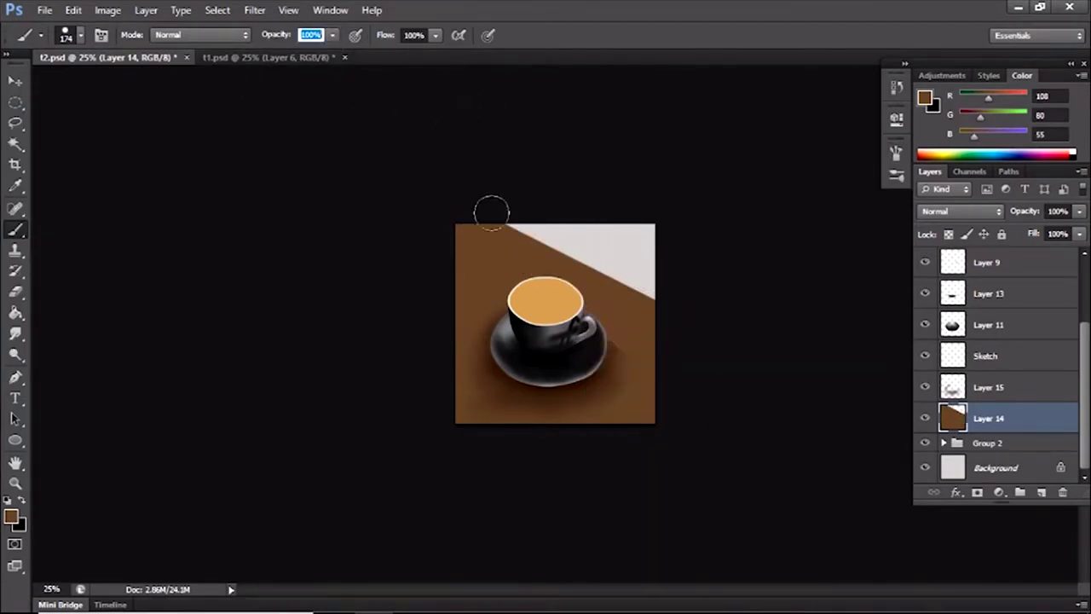
click(330, 9)
click(358, 322)
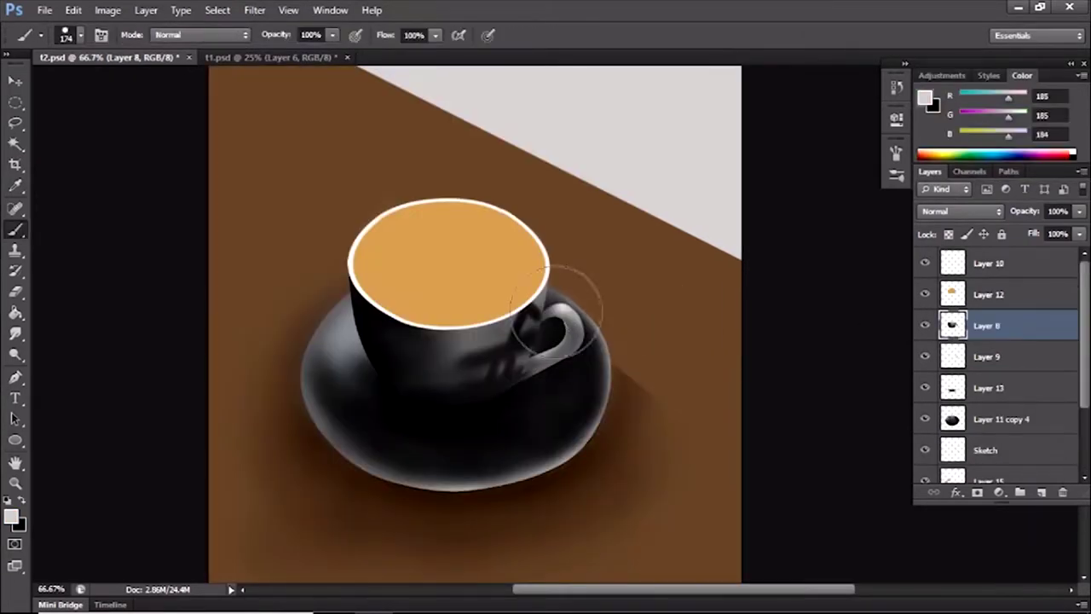
Blend the handle's upper joint into the cup on Layer 8 with sampled greys and a small soft brush.
click(65, 34)
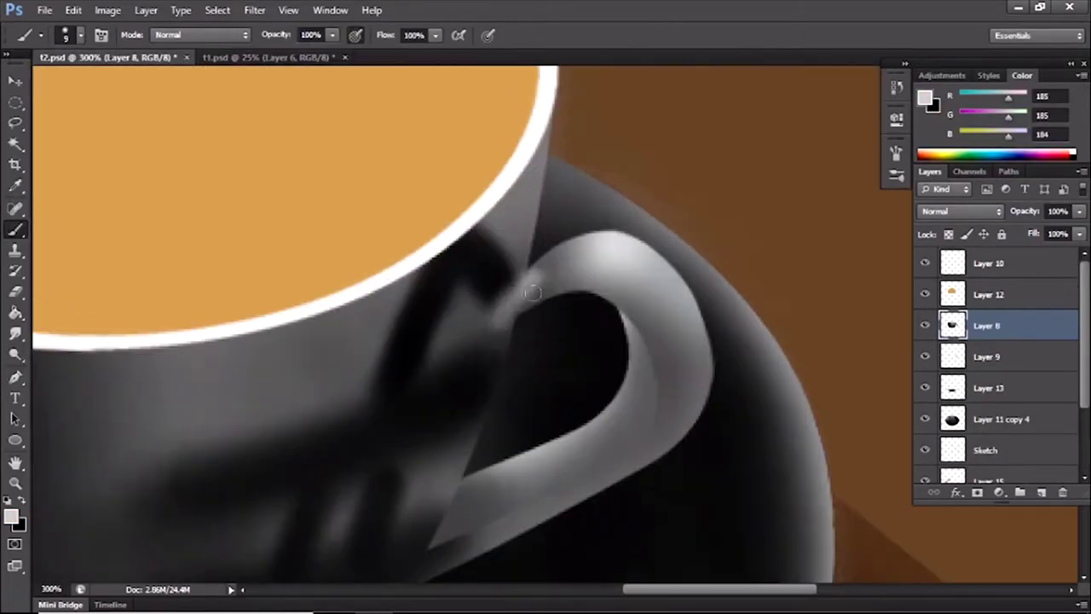
key(bracketleft)
key(bracketleft)
key(bracketleft)
key(bracketleft)
mouse_move(532, 293)
mouse_down()
mouse_move(516, 295)
mouse_move(536, 275)
mouse_move(499, 355)
mouse_up()
alt+click(517, 295)
alt+click(536, 275)
alt+click(518, 312)
alt+click(498, 347)
mouse_move(508, 308)
mouse_down()
mouse_move(537, 260)
mouse_move(616, 256)
mouse_move(531, 287)
mouse_move(612, 285)
mouse_up()
Shade the handle's outer bend and lower edge with near-black, sampling its greys to blend the outer highlight.
alt+click(547, 270)
drag(660, 442, 596, 477)
click(12, 517)
key(Return)
mouse_move(660, 418)
mouse_down()
mouse_move(555, 438)
mouse_move(449, 431)
mouse_up()
alt+click(684, 326)
mouse_move(684, 326)
mouse_down()
mouse_move(638, 301)
mouse_move(657, 331)
mouse_move(684, 335)
mouse_move(687, 353)
mouse_move(686, 304)
mouse_move(639, 245)
mouse_move(695, 409)
mouse_up()
alt+click(639, 244)
key(x)
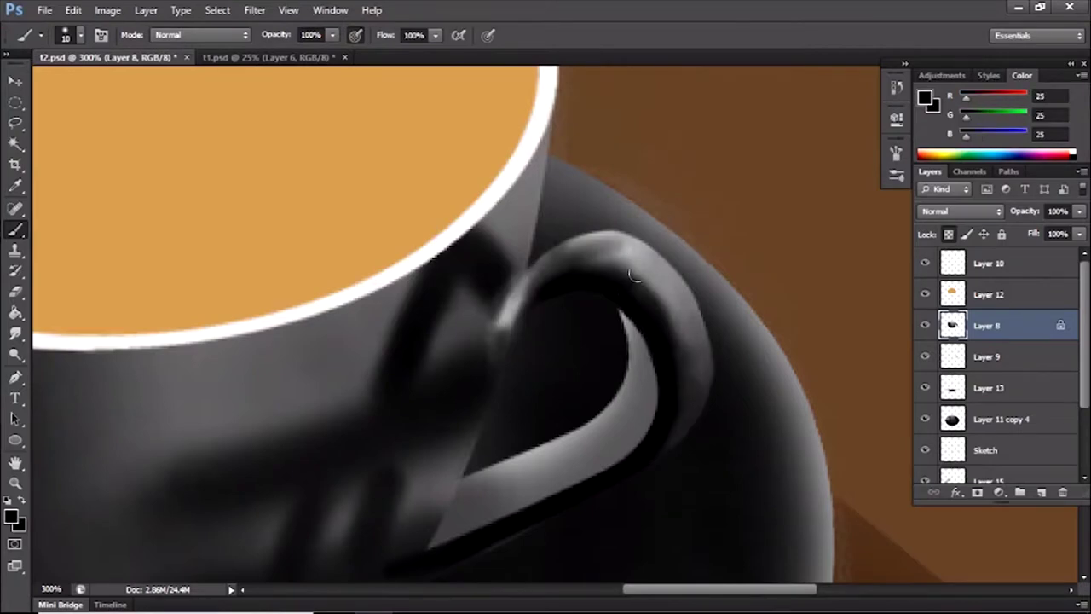
Shade the handle's upper bend on Layer 8 with near-black (RGB 25, 25, 25) and sample its grey for fine size 3 brushwork.
drag(592, 249, 638, 255)
mouse_move(558, 260)
mouse_down()
mouse_move(673, 273)
mouse_move(694, 315)
mouse_move(667, 389)
mouse_up()
alt+click(667, 390)
key(ctrl+plus)
key(bracketleft)
key(bracketleft)
key(bracketleft)
key(bracketleft)
key(bracketleft)
key(bracketleft)
key(bracketleft)
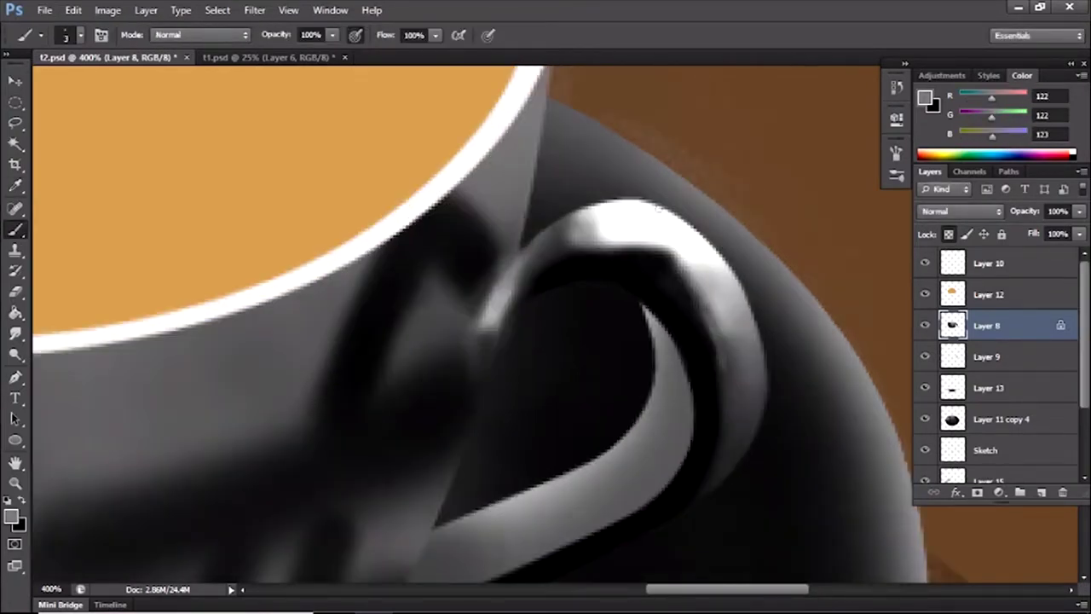
Paint a bright highlight on the handle's top curve, blending it with a near-white, sampled tones and an enlarged soft brush.
click(925, 99)
click(162, 195)
key(Return)
alt+click(633, 202)
alt+click(645, 262)
key(bracketright)
key(bracketright)
key(bracketright)
key(bracketright)
key(bracketright)
key(bracketright)
key(bracketright)
mouse_move(631, 213)
mouse_down()
mouse_move(584, 223)
mouse_move(597, 220)
mouse_move(613, 243)
mouse_up()
Darken the inside of the handle's outer bend down to its lower part with a near-black brush.
click(925, 99)
click(110, 316)
key(Return)
drag(652, 275, 722, 452)
key(ctrl+minus)
click(355, 34)
mouse_move(804, 275)
mouse_down()
mouse_move(843, 286)
mouse_move(877, 358)
mouse_move(797, 426)
mouse_move(730, 460)
mouse_move(747, 446)
mouse_up()
Shade the handle's inner face and lower arm on Layer 9 with sampled greys and near-black.
alt+click(839, 284)
alt+click(840, 443)
key(alt+bracketleft)
alt+click(677, 492)
mouse_move(677, 492)
mouse_down()
mouse_move(759, 429)
mouse_move(791, 420)
mouse_move(749, 447)
mouse_up()
drag(841, 343, 724, 439)
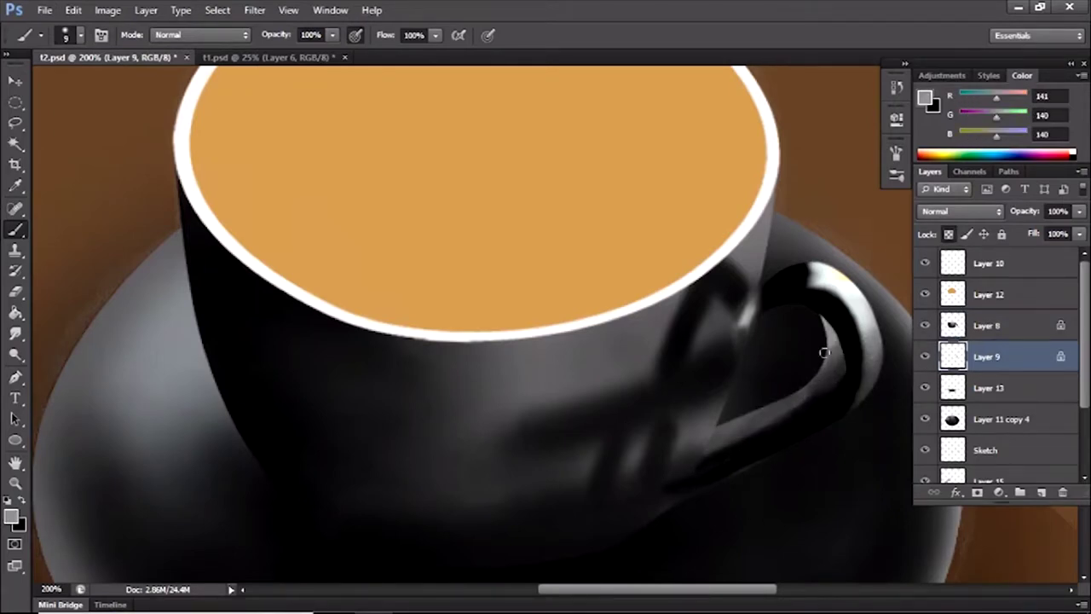
alt+click(818, 349)
drag(818, 348, 816, 403)
Deepen the handle's dark reflection on the cup wall on Layer 8 and sample the neighbouring dark grey.
key(alt+bracketright)
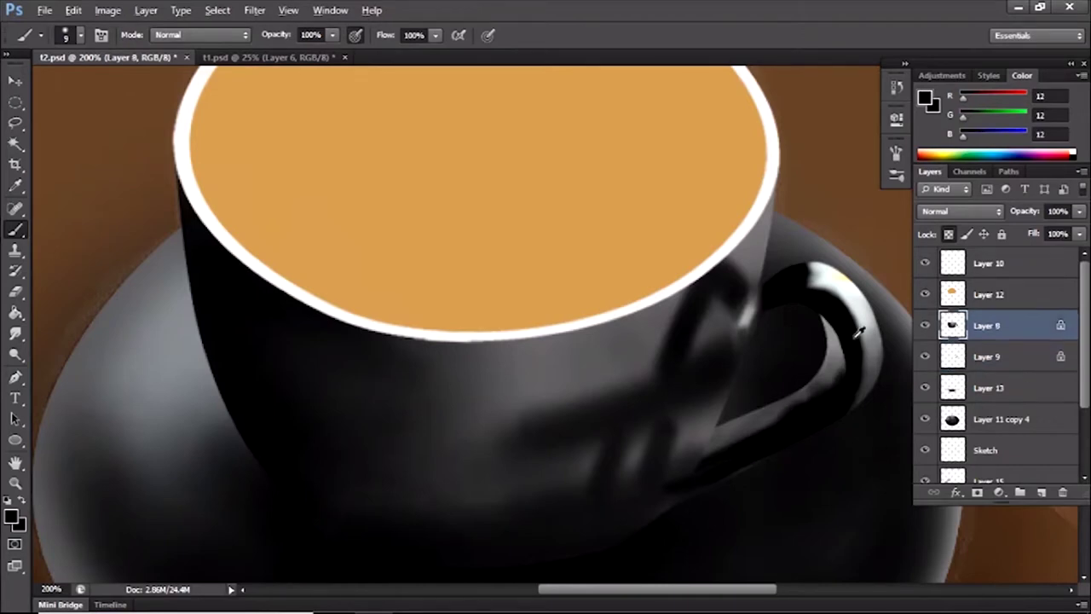
key(bracketleft)
key(bracketleft)
key(bracketleft)
mouse_move(720, 277)
mouse_down()
mouse_move(736, 301)
mouse_move(674, 375)
mouse_up()
alt+click(701, 316)
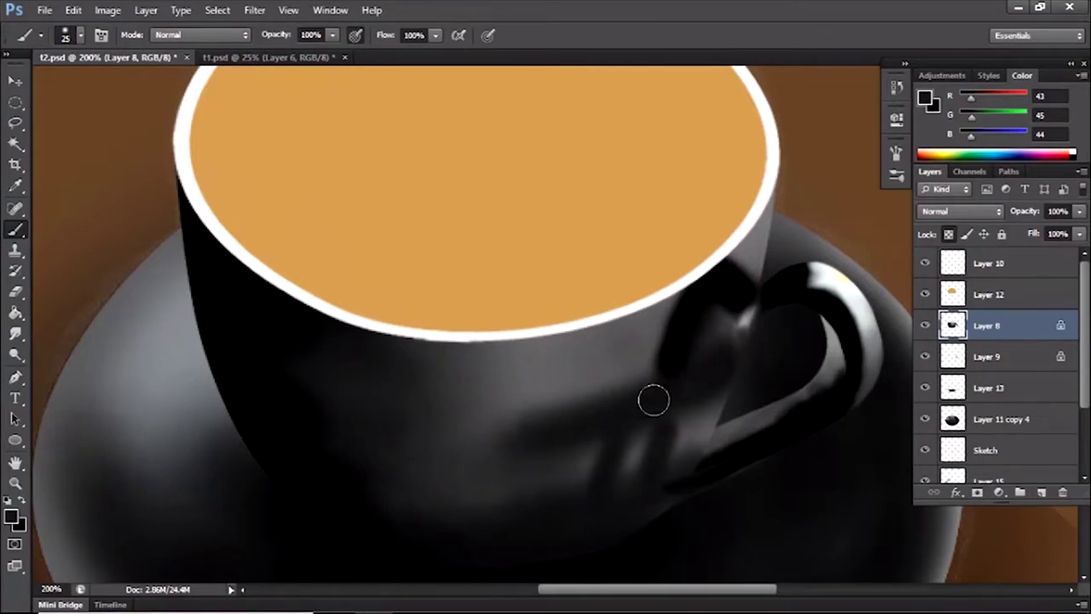
click(12, 516)
click(482, 110)
Show the Navigator and paint a black edge around the light reflection below the cup's rim with a soft brush.
click(330, 10)
click(344, 300)
key(ctrl+minus)
key(d)
key(bracketright)
key(bracketright)
key(bracketright)
key(bracketright)
mouse_move(530, 345)
mouse_down()
mouse_move(534, 383)
mouse_move(569, 374)
mouse_up()
key(bracketleft)
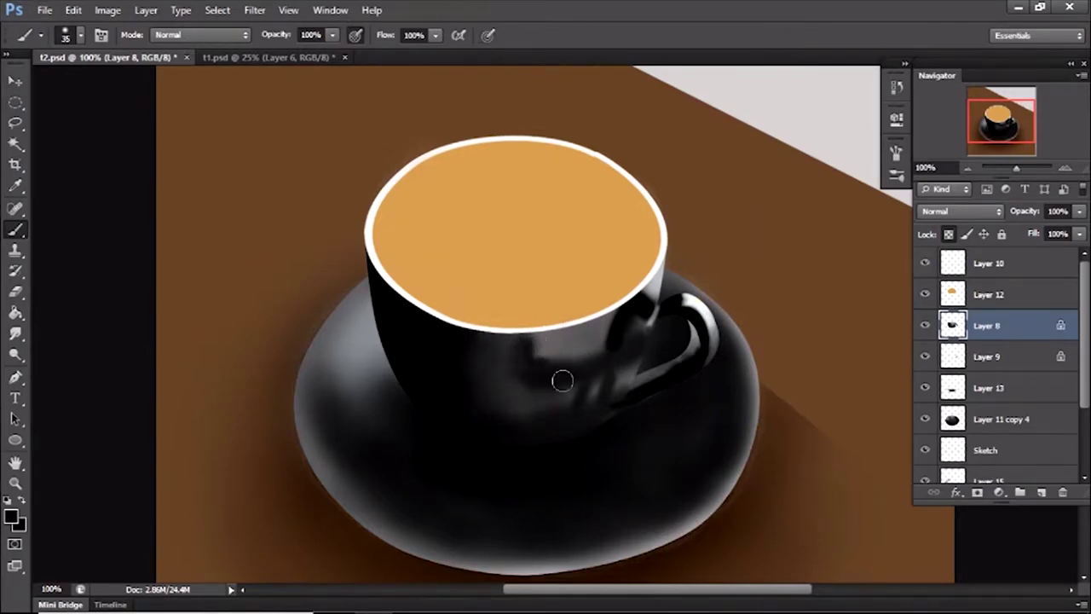
Sharpen the cup's window-like reflection with sampled greys and lighten the band along its lower edge.
key(bracketleft)
key(x)
alt+click(555, 359)
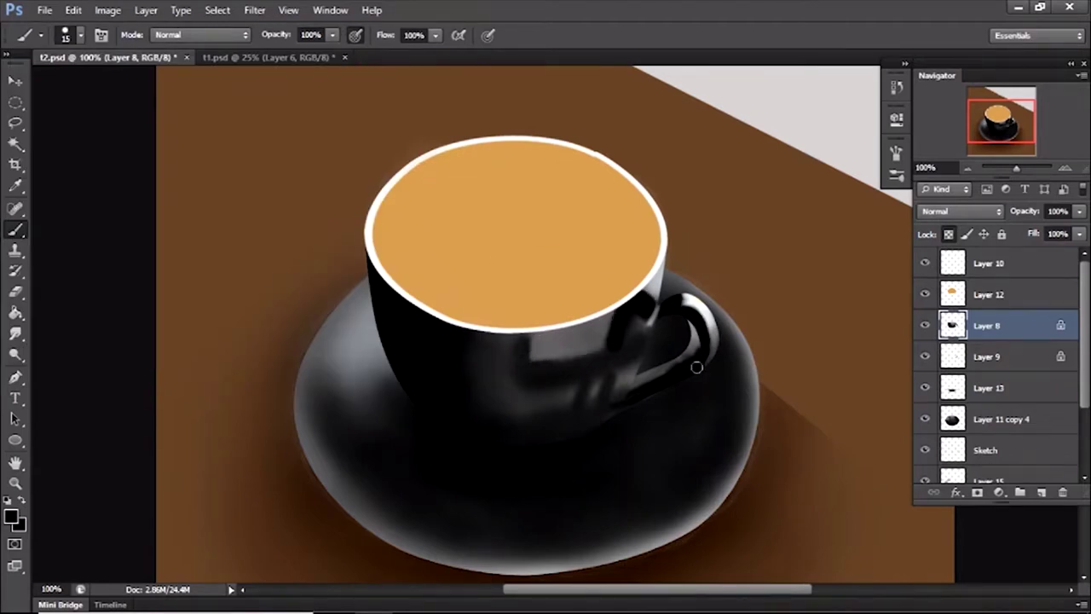
drag(523, 410, 609, 394)
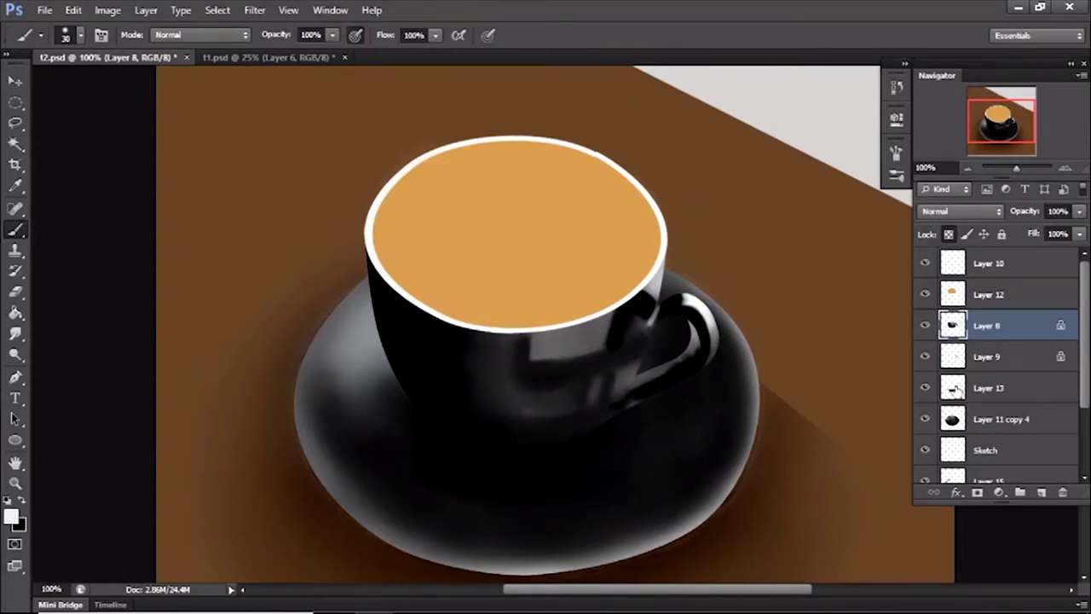
Paint a soft grey reflection of the handle on the saucer in Layer 11 copy 4, blending with sampled dark tones.
click(953, 423)
key([)
mouse_move(626, 407)
mouse_down()
mouse_move(695, 452)
mouse_move(671, 387)
mouse_move(630, 434)
mouse_move(706, 447)
mouse_move(676, 408)
mouse_move(717, 450)
mouse_move(645, 403)
mouse_move(632, 410)
mouse_move(684, 462)
mouse_move(699, 436)
mouse_move(731, 465)
mouse_move(622, 433)
mouse_move(697, 486)
mouse_up()
key(])
key(])
alt+click(657, 451)
alt+click(657, 415)
alt+click(693, 455)
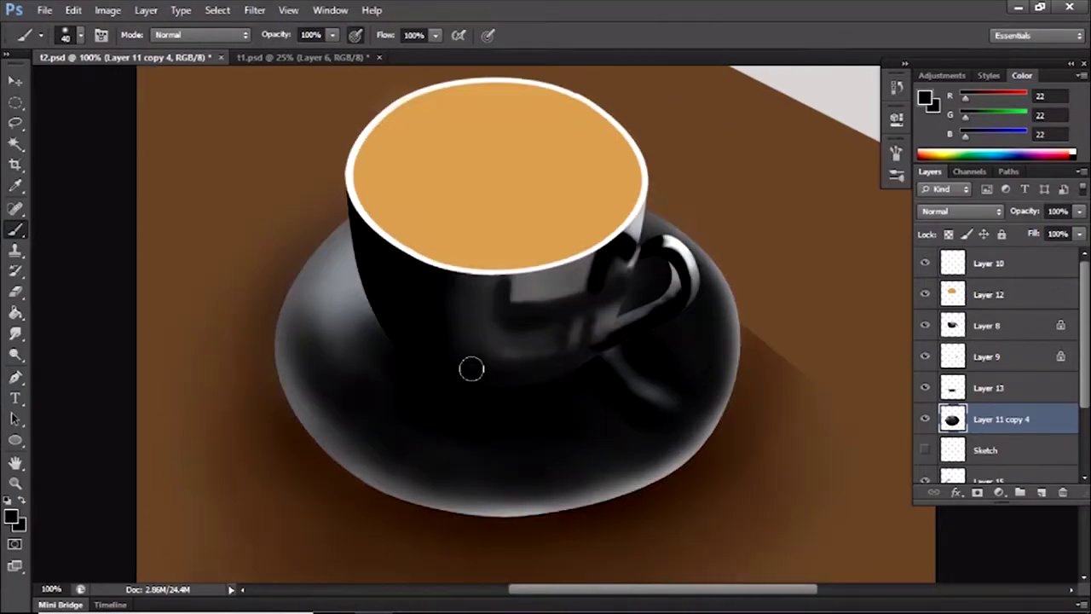
Within the saucer's selection, paint a pale highlight (RGB 212, 225, 220) on its left side and narrow the lower rim's glow with near-black.
key(x)
mouse_move(385, 357)
mouse_down()
mouse_move(375, 290)
mouse_move(304, 322)
mouse_up()
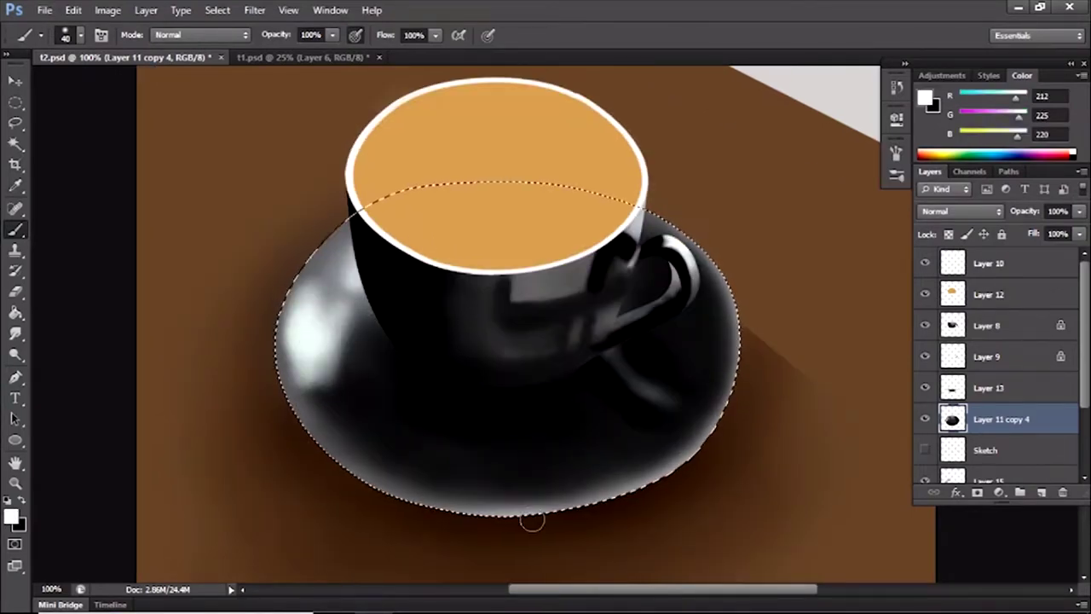
key(ctrl+plus)
key(x)
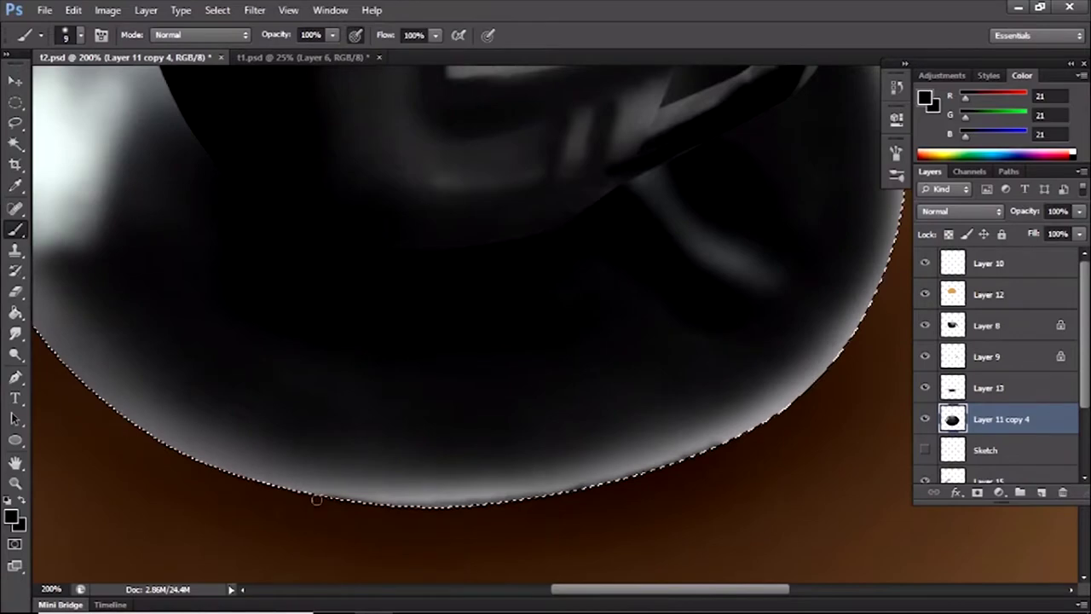
drag(852, 226, 626, 287)
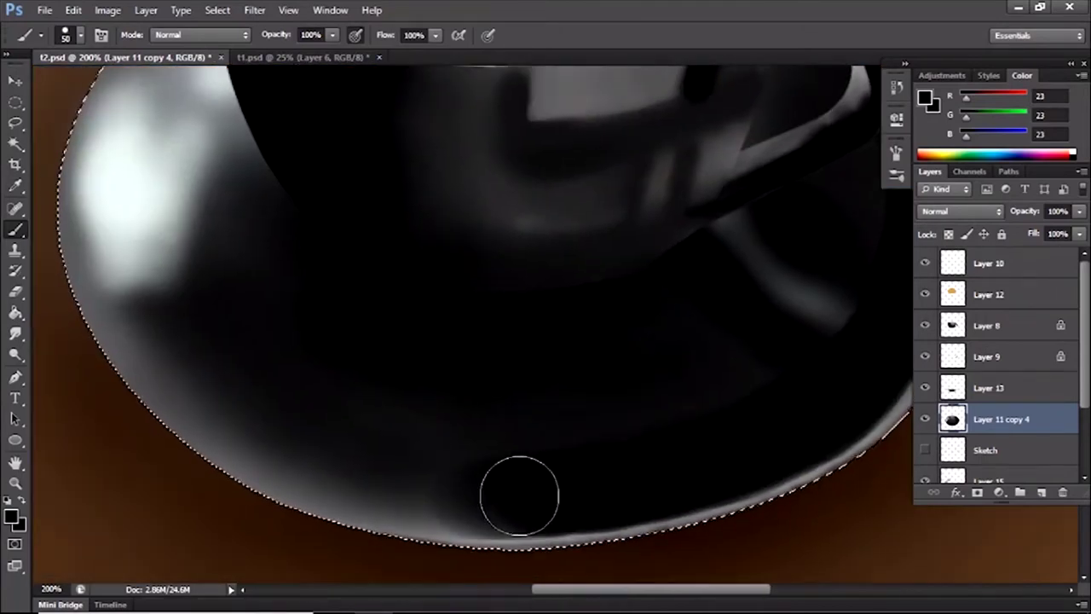
key(ctrl+0)
scroll(670, 197, up, 2)
scroll(645, 316, up, 1)
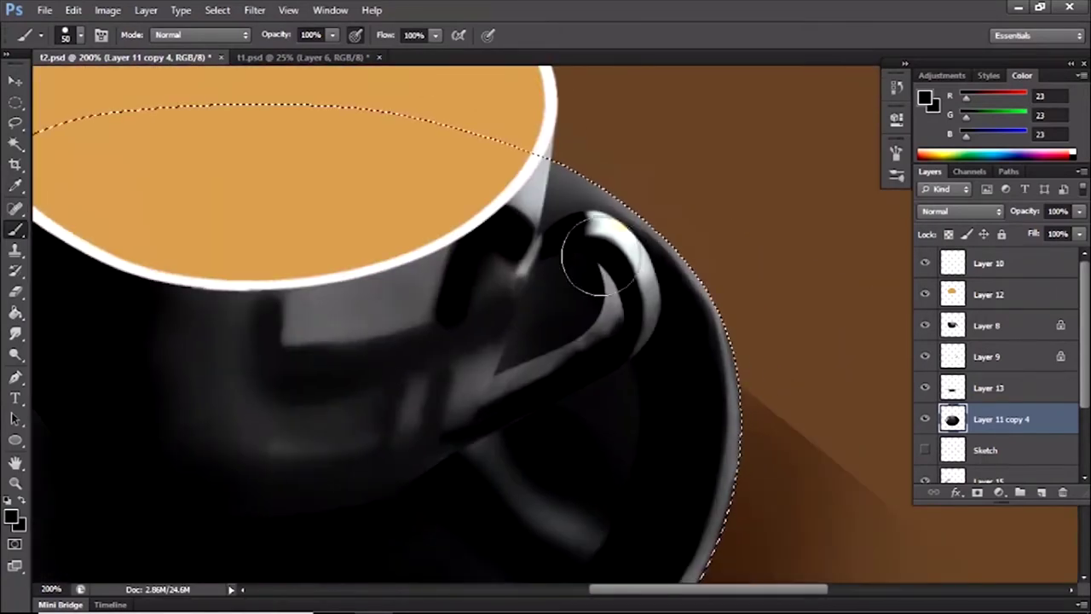
scroll(571, 399, down, 2)
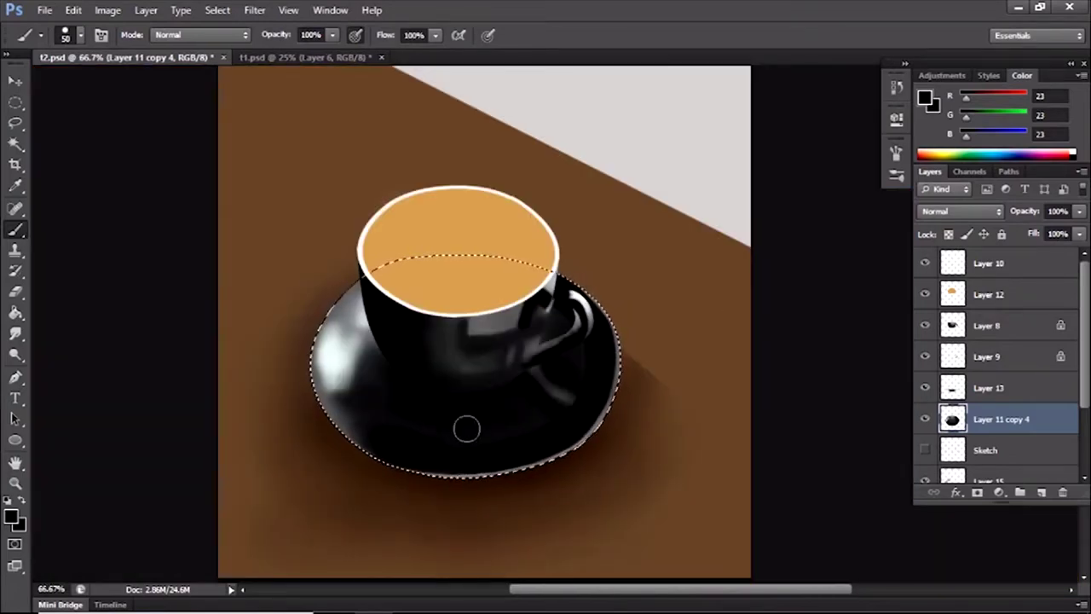
scroll(465, 429, up, 1)
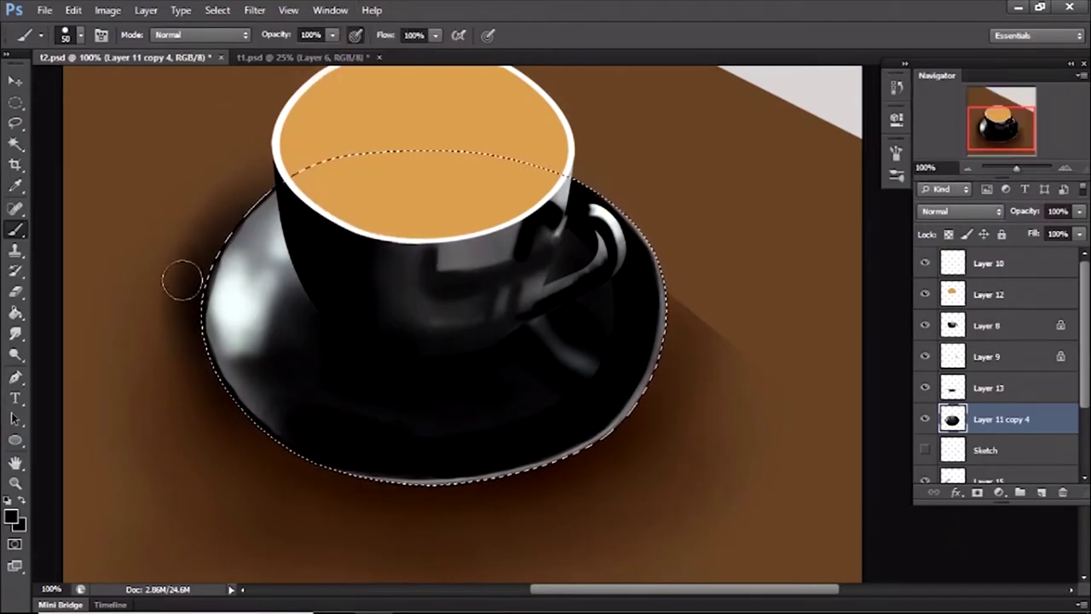
Refine the saucer's left edge with a fine brush, blending grey tones between the dark outline and the pale highlight.
scroll(196, 230, up, 1)
scroll(329, 127, up, 1)
key(bracketleft)
key(bracketleft)
key(bracketleft)
key(bracketleft)
key(bracketleft)
key(bracketleft)
key(bracketleft)
key(bracketleft)
key(bracketleft)
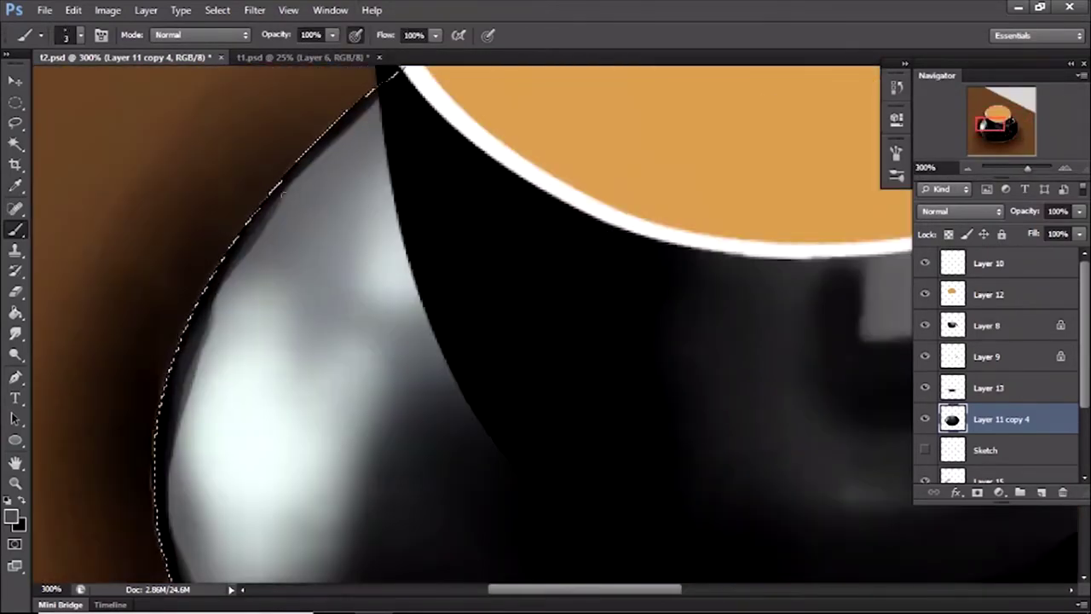
mouse_move(201, 290)
mouse_down()
mouse_move(193, 324)
mouse_move(204, 299)
mouse_move(198, 341)
mouse_move(212, 317)
mouse_move(214, 340)
mouse_move(195, 375)
mouse_move(256, 256)
mouse_up()
key(bracketright)
key(bracketright)
key(bracketright)
key(bracketright)
mouse_move(238, 327)
mouse_down()
mouse_move(187, 341)
mouse_move(288, 226)
mouse_move(263, 312)
mouse_move(194, 364)
mouse_move(179, 341)
mouse_move(175, 409)
mouse_move(190, 429)
mouse_move(170, 375)
mouse_up()
key(bracketleft)
key(bracketleft)
scroll(261, 360, down, 2)
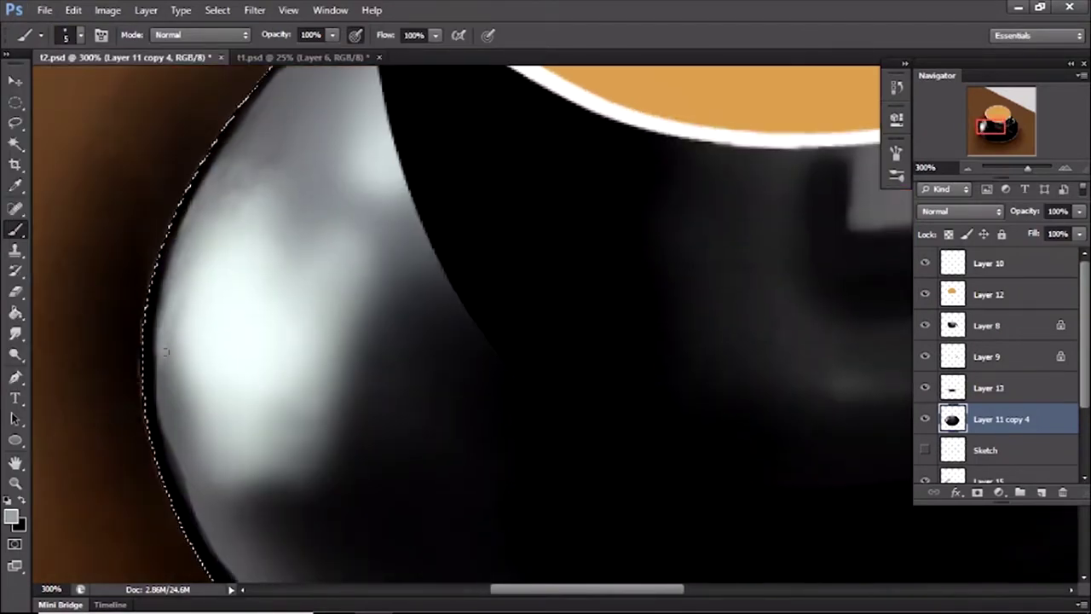
Darken the saucer's front surface and trim the handle's reflection with a black size 30 brush.
key(ctrl+minus)
key(ctrl+minus)
key(ctrl+minus)
key(ctrl+minus)
scroll(523, 387, up, 3)
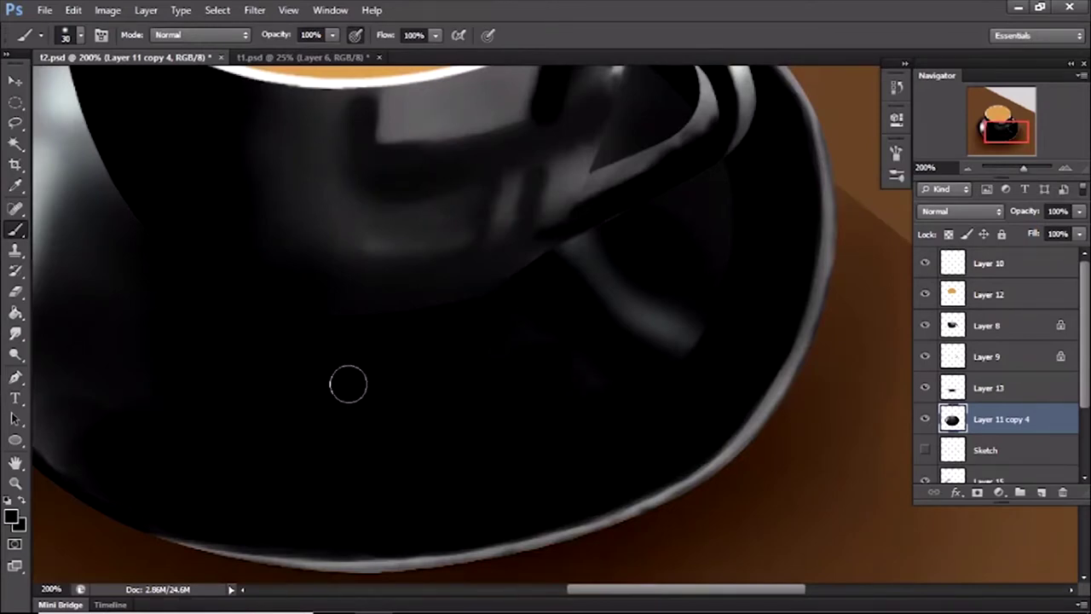
scroll(288, 439, down, 3)
scroll(574, 397, up, 3)
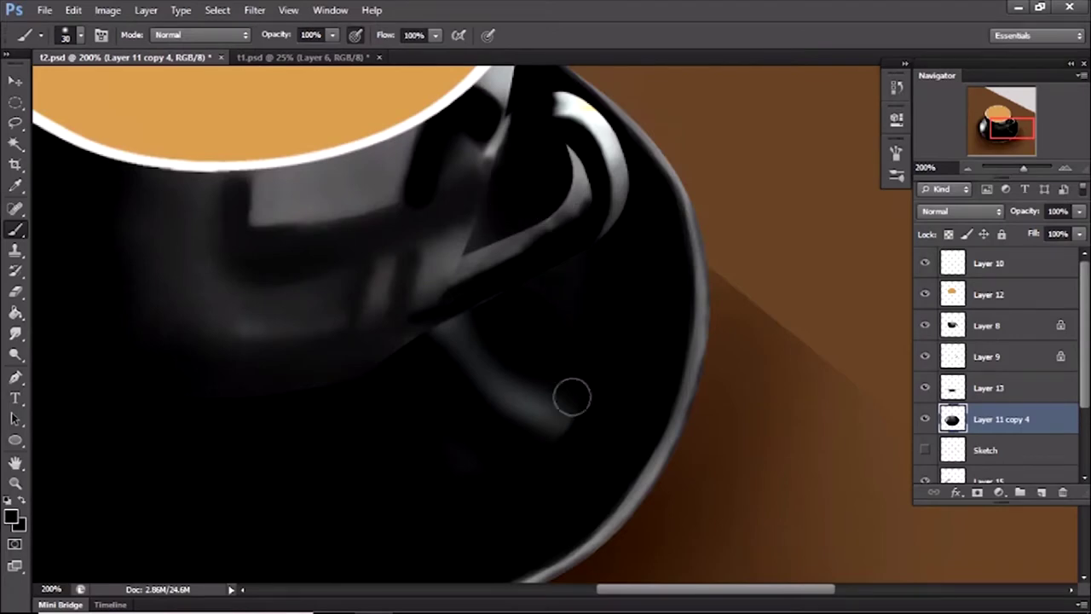
Soften the inner edge of the highlight on the saucer's left side with a size 40 brush.
scroll(505, 435, left, 3)
scroll(537, 404, down, 5)
key(bracketright)
key(bracketright)
key(bracketright)
key(bracketright)
mouse_move(174, 366)
mouse_down()
mouse_move(122, 293)
mouse_move(166, 393)
mouse_up()
key(h)
drag(231, 175, 214, 244)
mouse_move(192, 103)
mouse_down()
mouse_move(151, 166)
mouse_move(217, 145)
mouse_move(146, 255)
mouse_move(127, 352)
mouse_move(138, 342)
mouse_move(143, 374)
mouse_up()
key(ctrl+0)
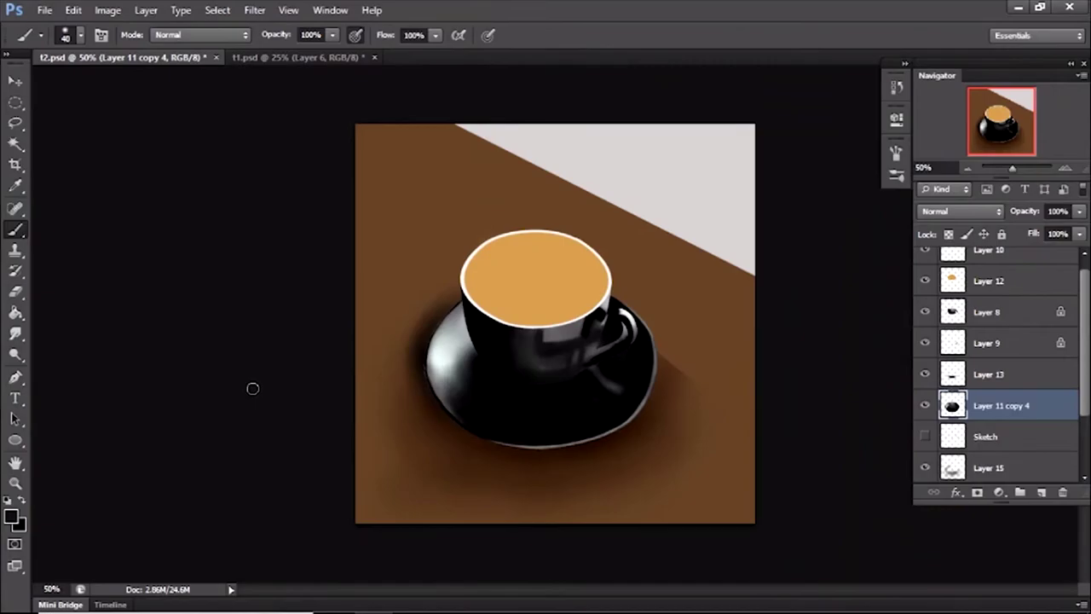
Paint the selected coffee surface on Layer 12 with blended brown-orange tones, including RGB 163, 89, 24 and RGB 197, 133, 75.
click(17, 518)
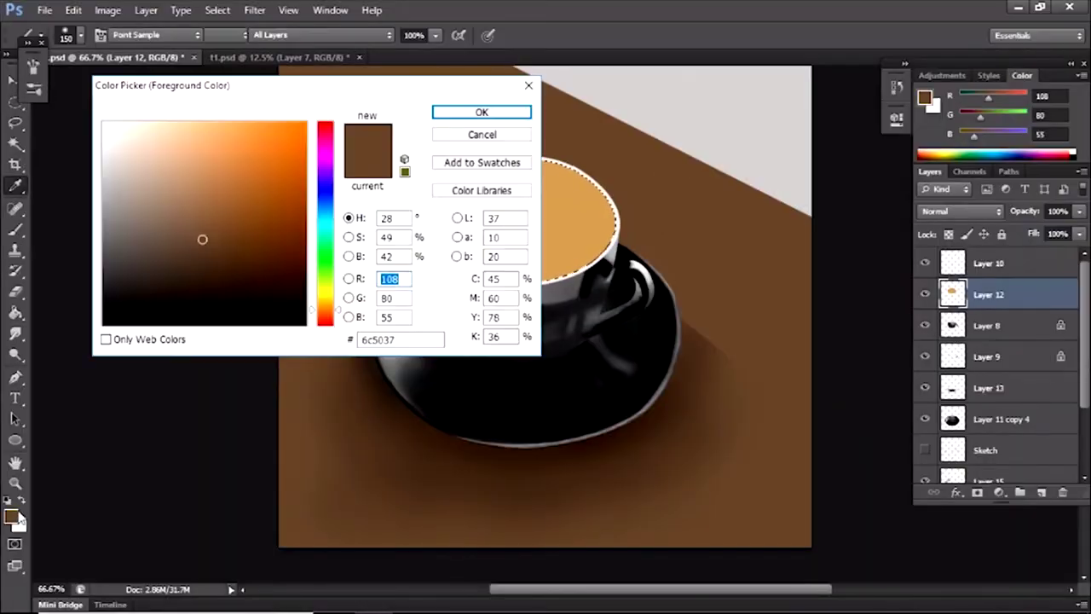
key(Return)
key(b)
mouse_move(499, 170)
mouse_down()
mouse_move(499, 209)
mouse_move(613, 274)
mouse_move(477, 256)
mouse_up()
click(11, 516)
click(392, 279)
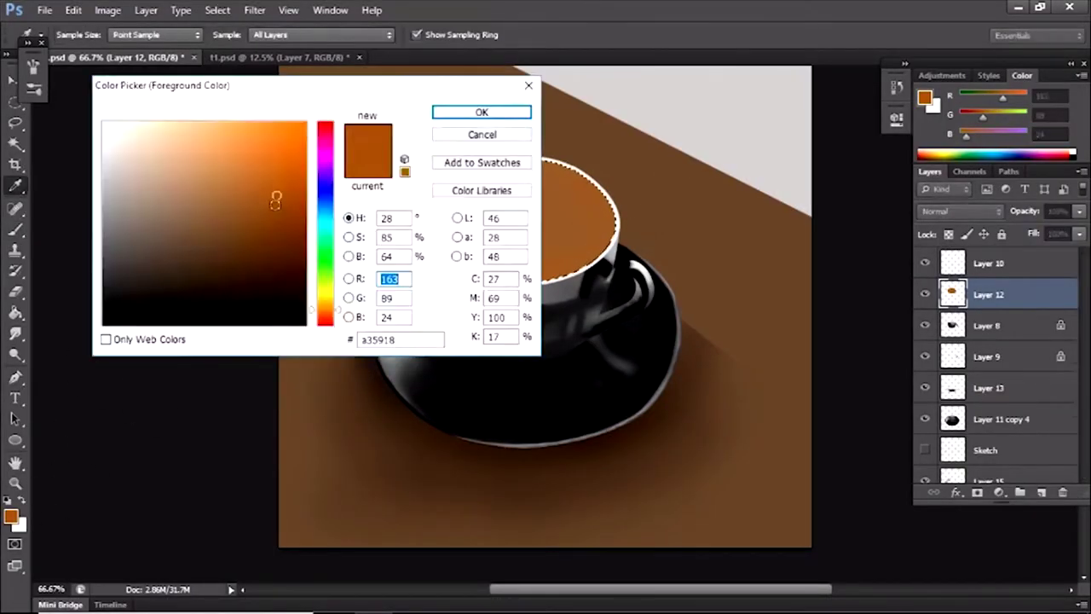
key(Return)
drag(477, 196, 554, 230)
click(10, 516)
key(Return)
Paint speckled cream (RGB 241, 206, 165) foam arcs along the coffee's edge on a new layer, with a small textured brush and the selection outline hidden.
click(1041, 493)
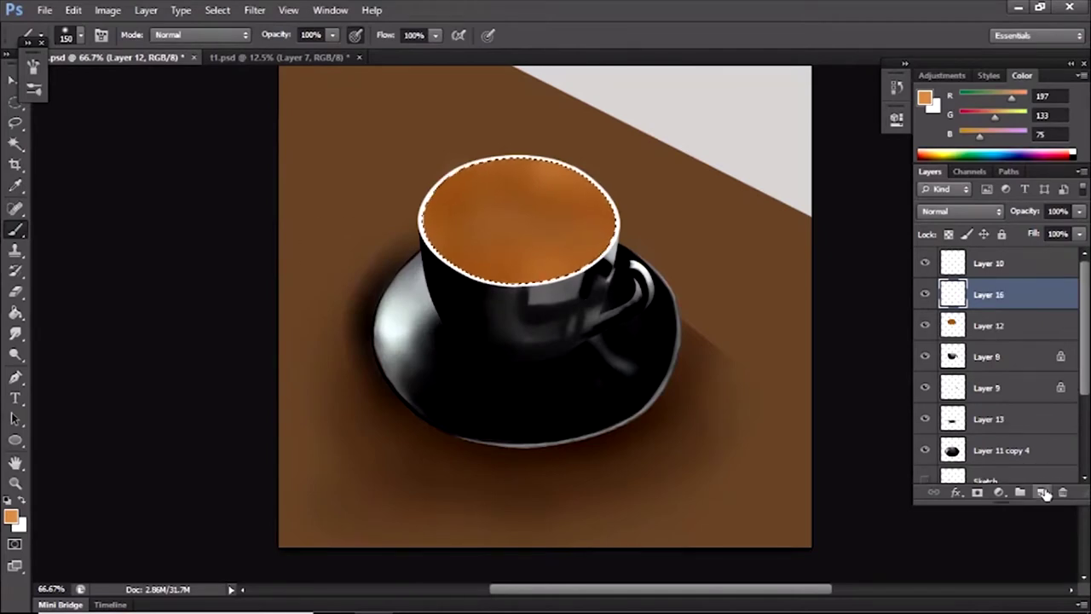
click(10, 515)
click(167, 131)
key(Return)
key(z)
click(338, 277)
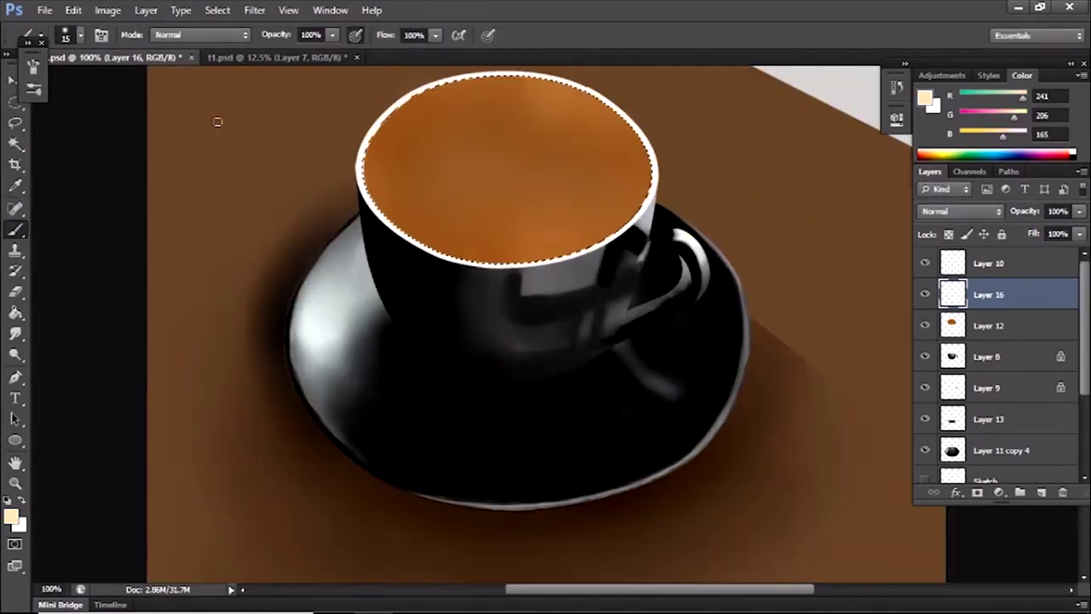
key(b)
right_click(338, 277)
key(Return)
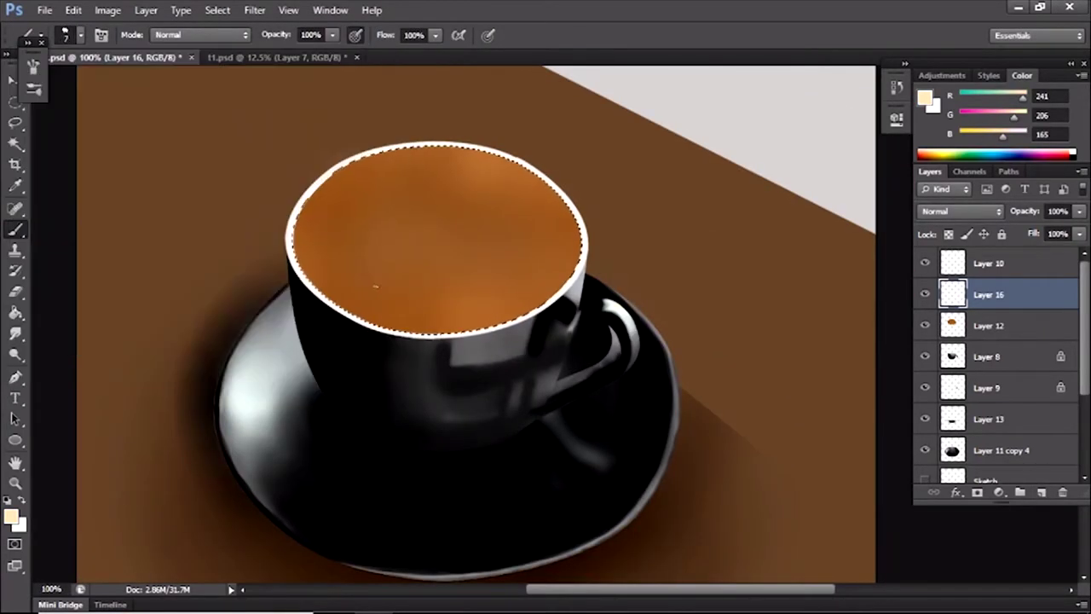
key(ctrl+h)
drag(331, 271, 361, 301)
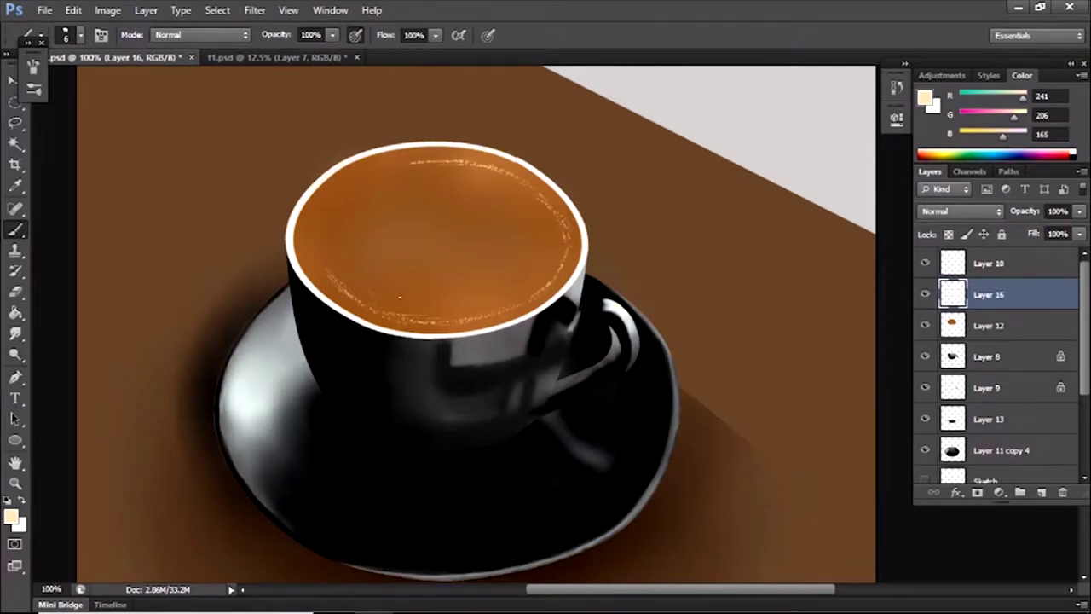
Duplicate the foam arcs scaled to about 86% inside the originals and merge both foam layers.
key(ctrl+alt+t)
mouse_move(585, 151)
mouse_down()
mouse_move(572, 166)
mouse_move(566, 149)
mouse_up()
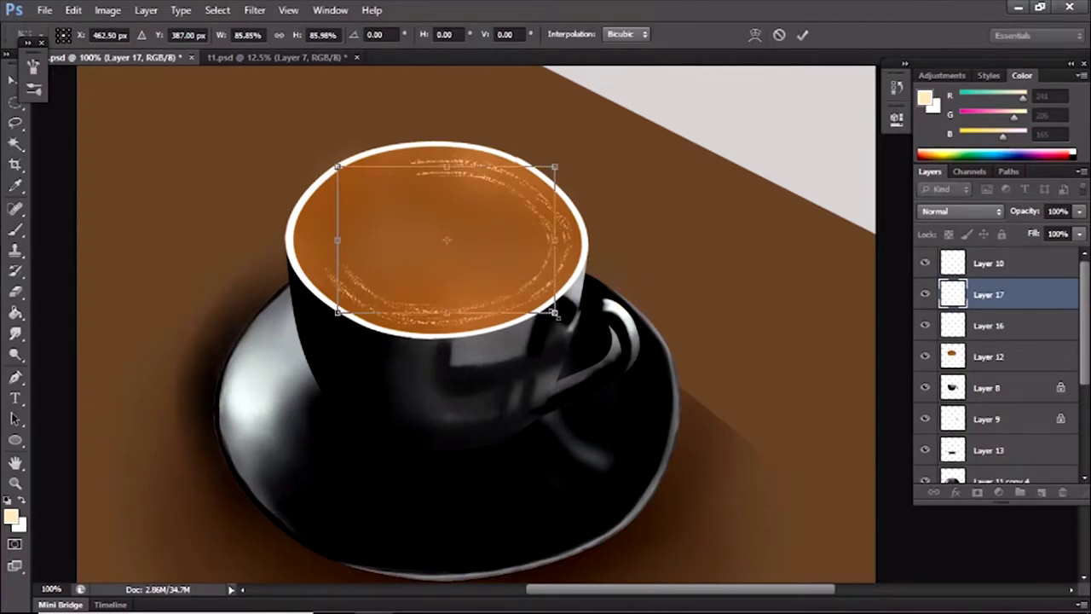
key(Return)
key(b)
shift+click(933, 322)
key(ctrl+e)
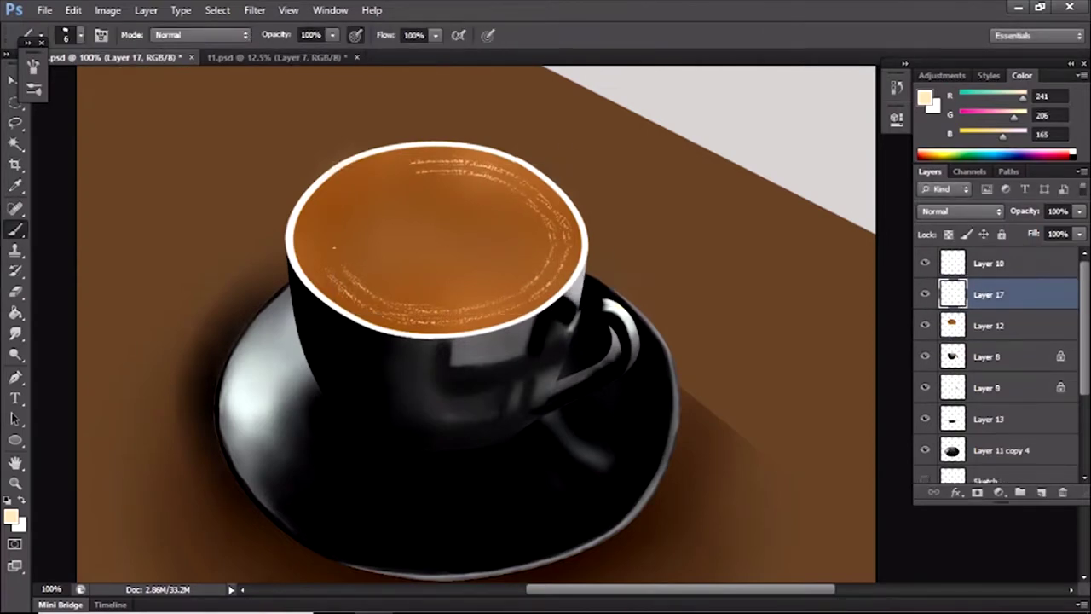
Paint speckled cream swirl strokes in the middle of the coffee on Layer 17, undoing unwanted strokes.
scroll(320, 247, left, 2)
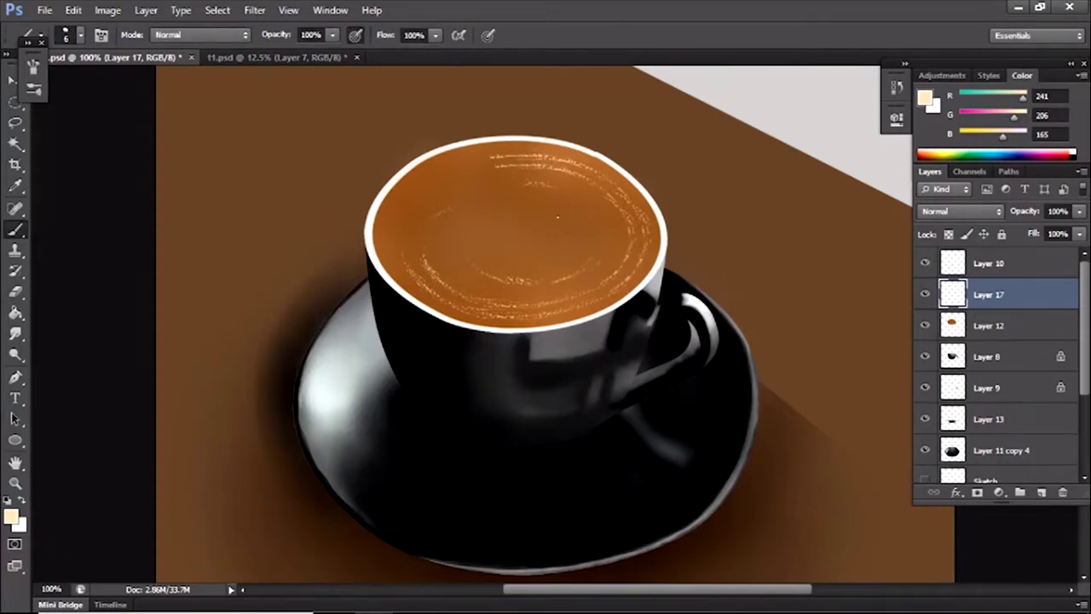
drag(584, 262, 530, 212)
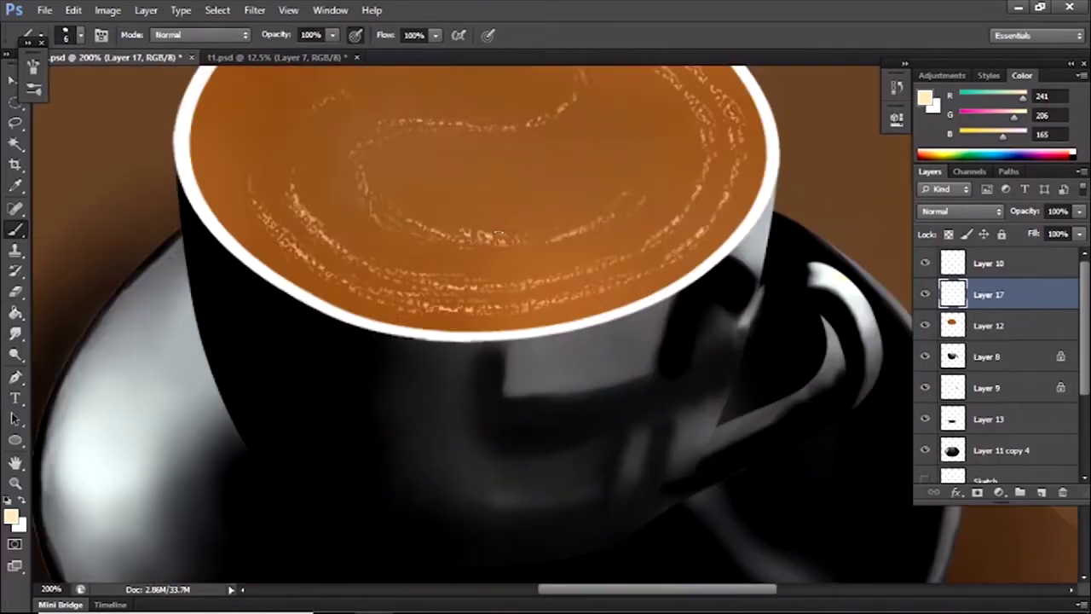
key(ctrl+z)
drag(535, 225, 519, 220)
key(ctrl+z)
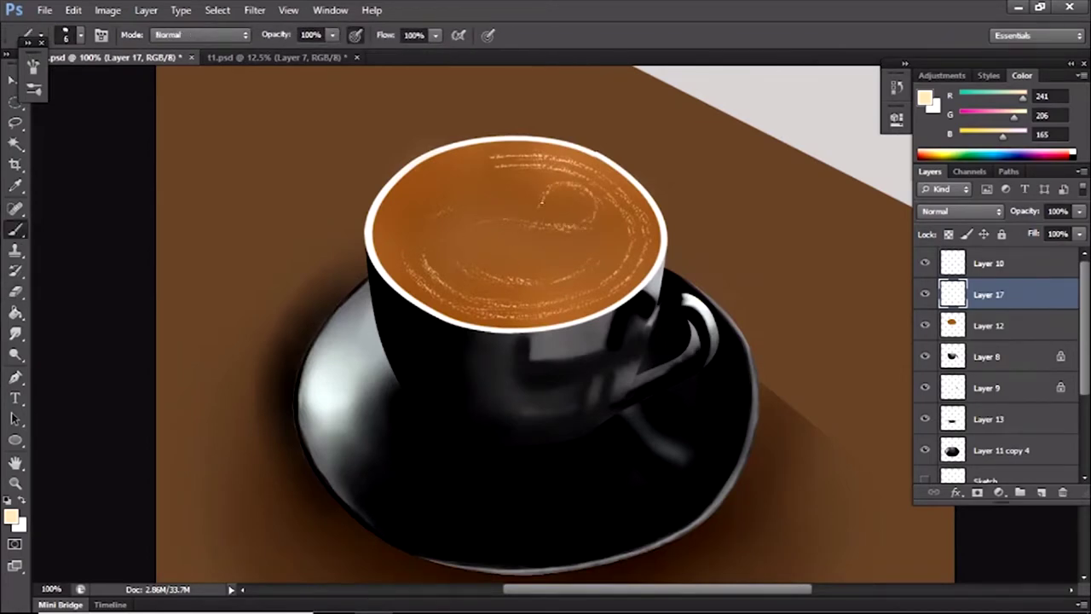
Erase the loop of the central foam swirl on Layer 17 and repaint it as a speckled cream S-curve.
key(e)
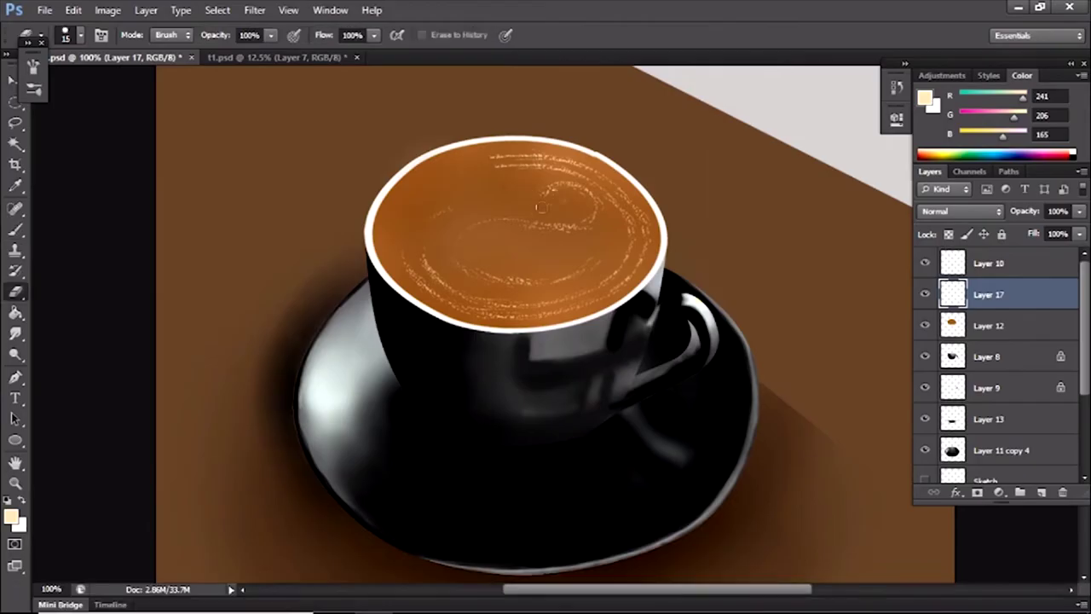
key(b)
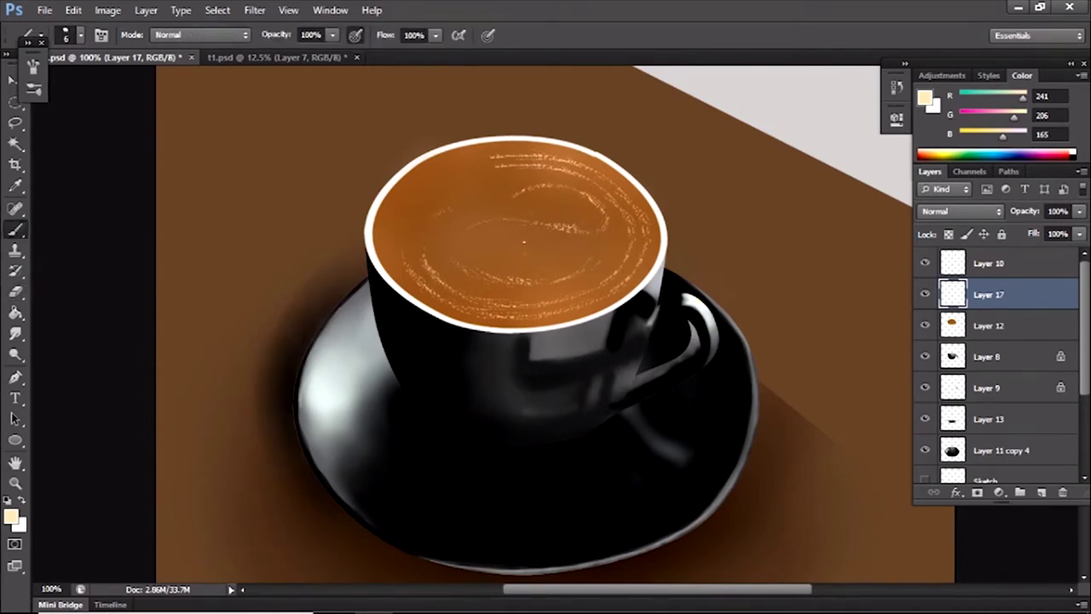
key(e)
drag(520, 252, 540, 257)
key(b)
key(e)
key(b)
key(e)
key(b)
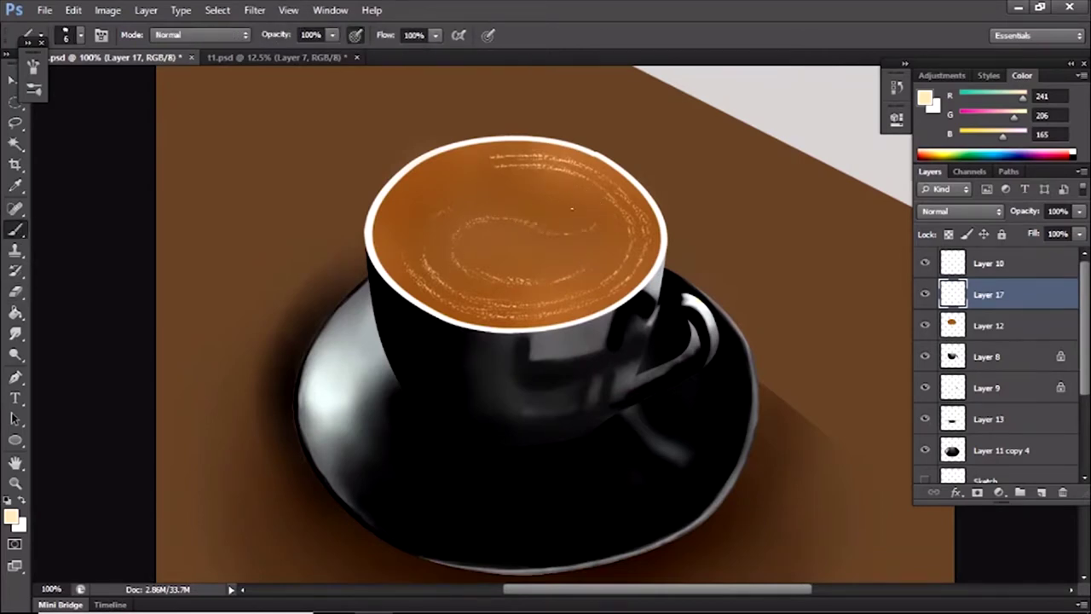
key(e)
drag(558, 223, 514, 222)
key(b)
Paint small speckled spirals at both ends of the S-curve on Layer 17, rotating the canvas for the strokes.
key(r)
drag(648, 323, 545, 222)
key(e)
key(b)
drag(433, 317, 391, 352)
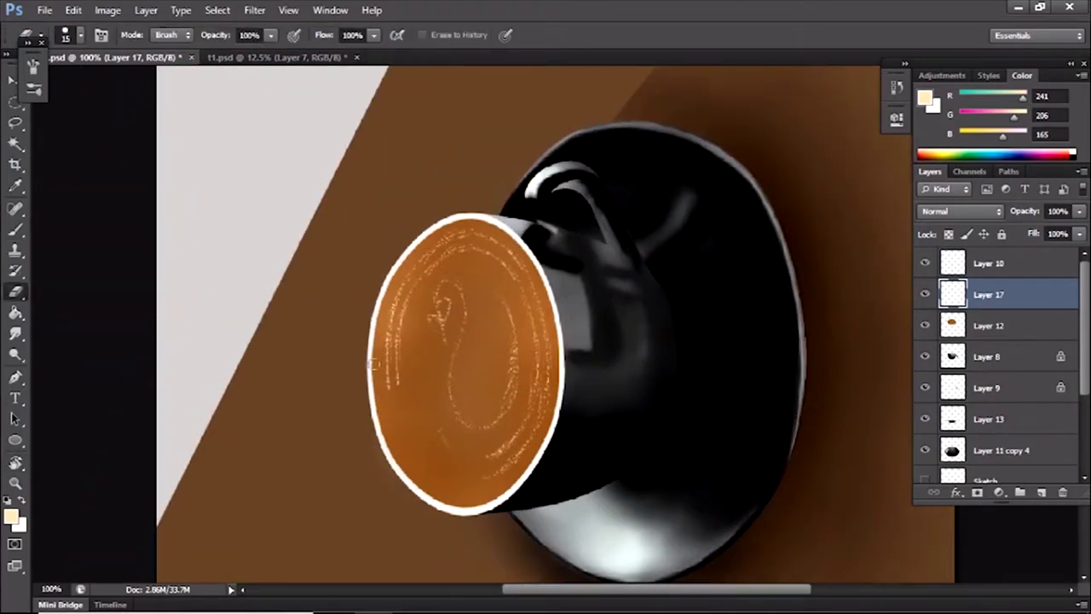
key(r)
drag(599, 275, 595, 377)
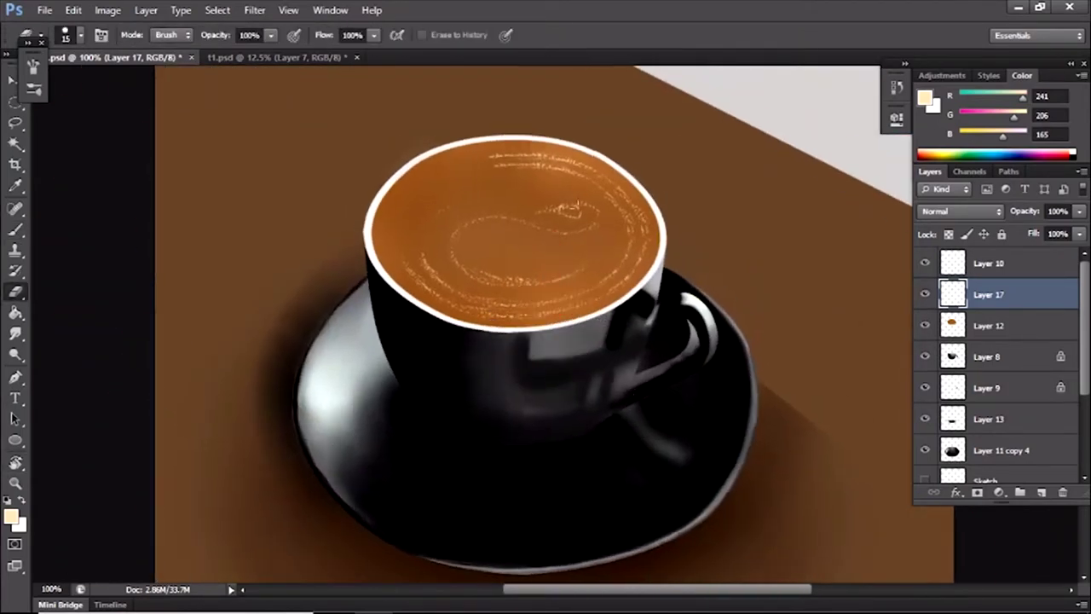
key(b)
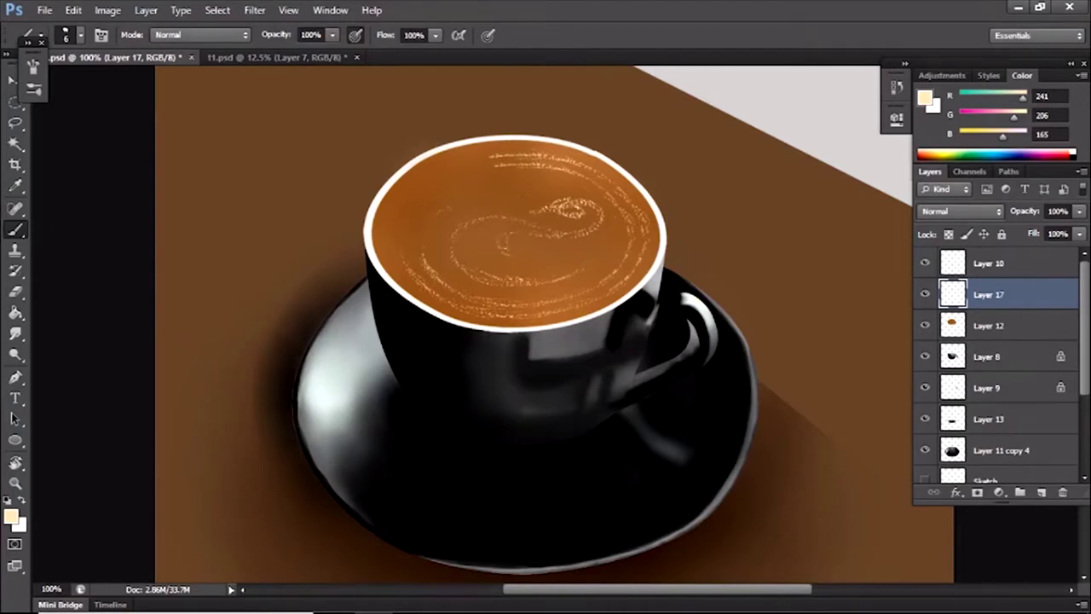
key(e)
key(b)
key(ctrl+0)
key(ctrl+1)
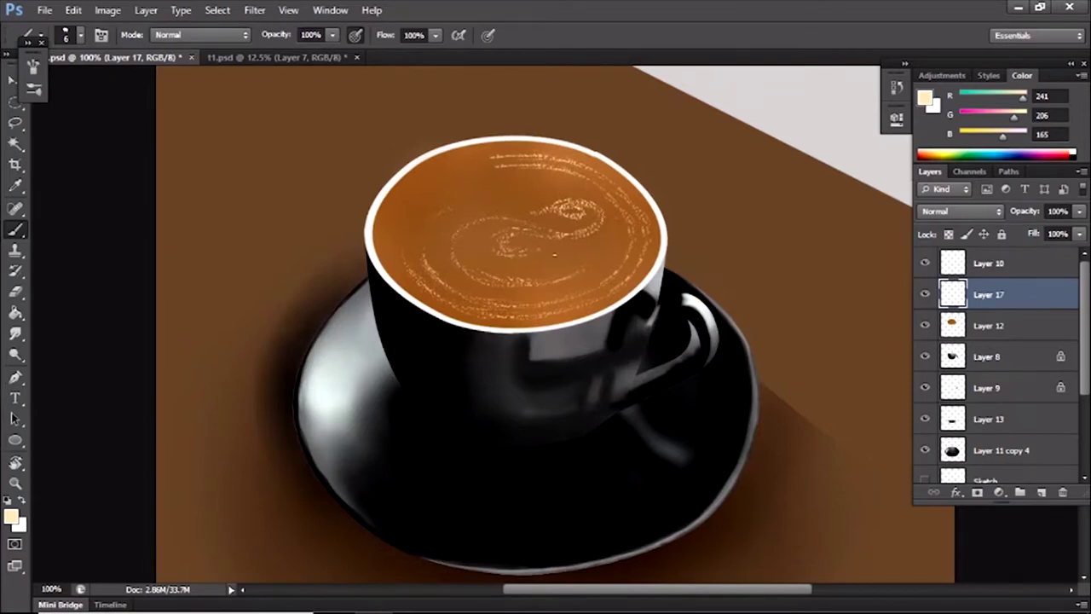
Erase the spirals and reshape the central foam on Layer 17 into a short hook with a long lower arc.
key(e)
drag(512, 239, 456, 260)
key(b)
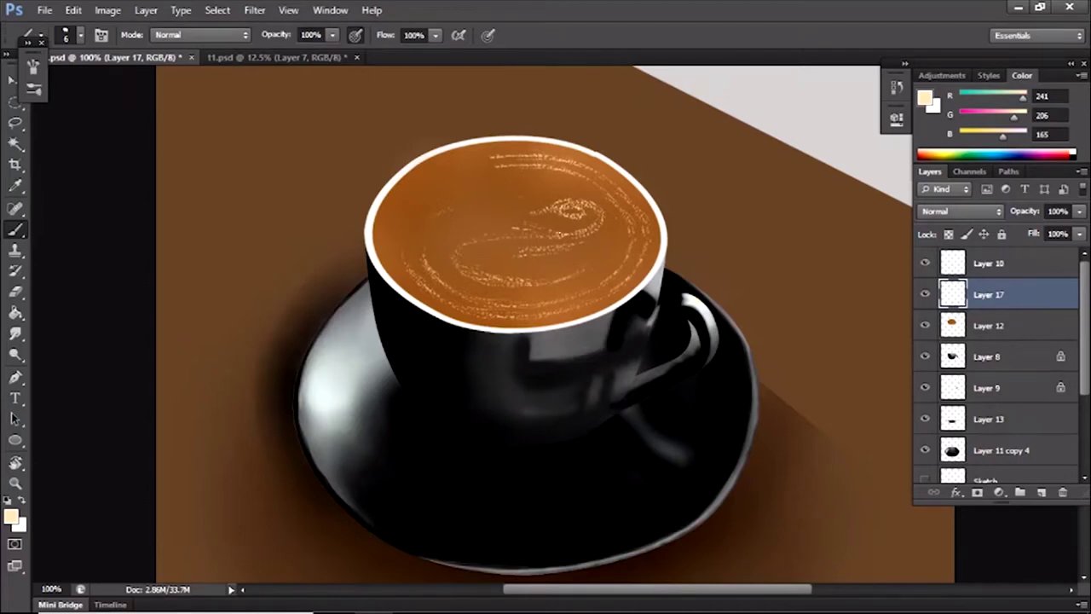
key(e)
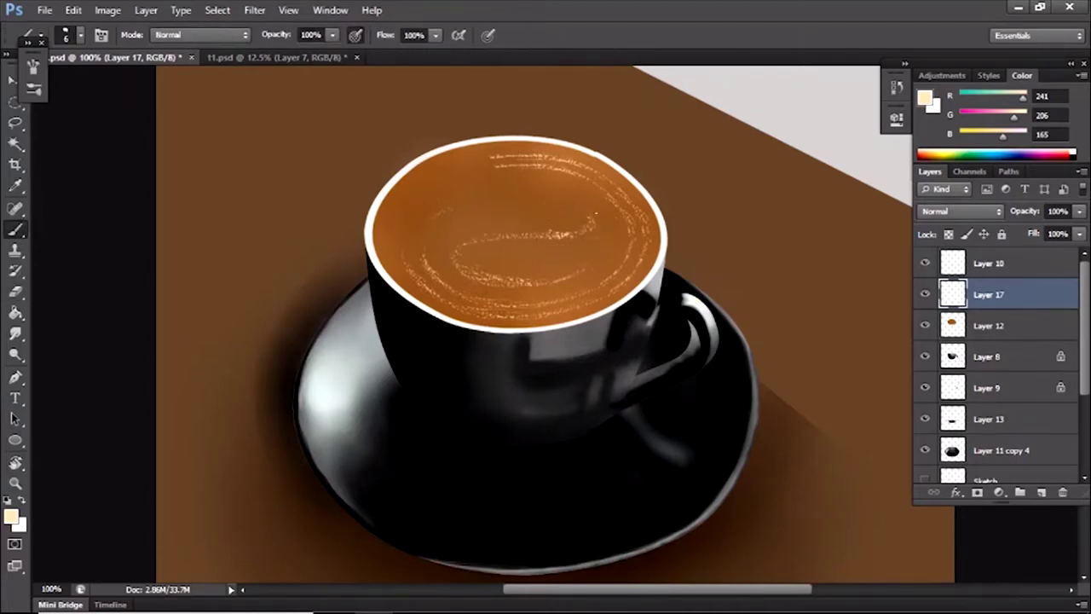
key(b)
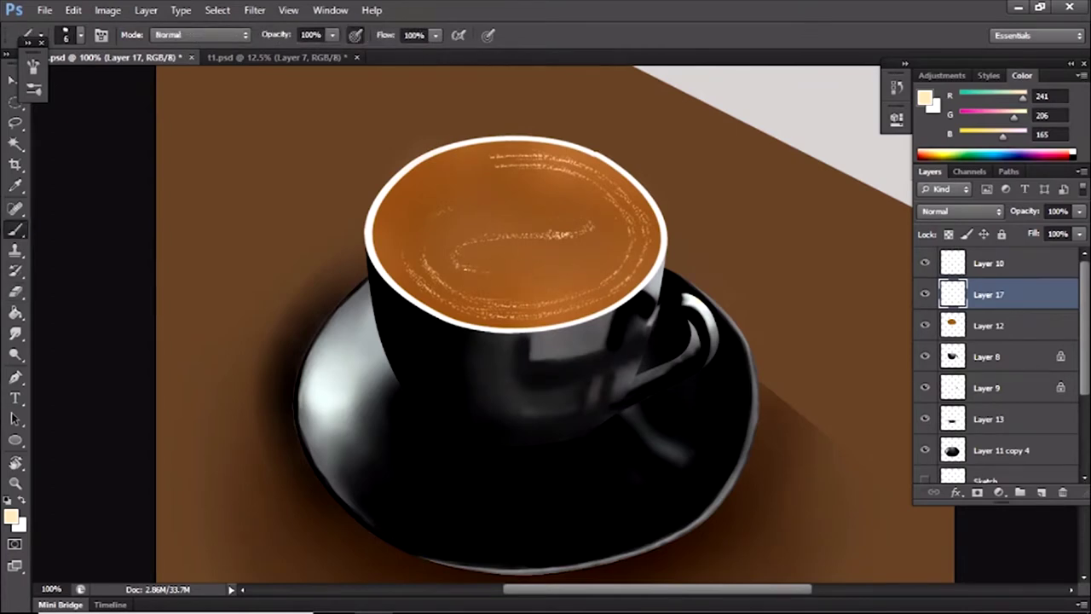
key(e)
key(b)
key(e)
key(b)
key(e)
key(b)
key(e)
key(b)
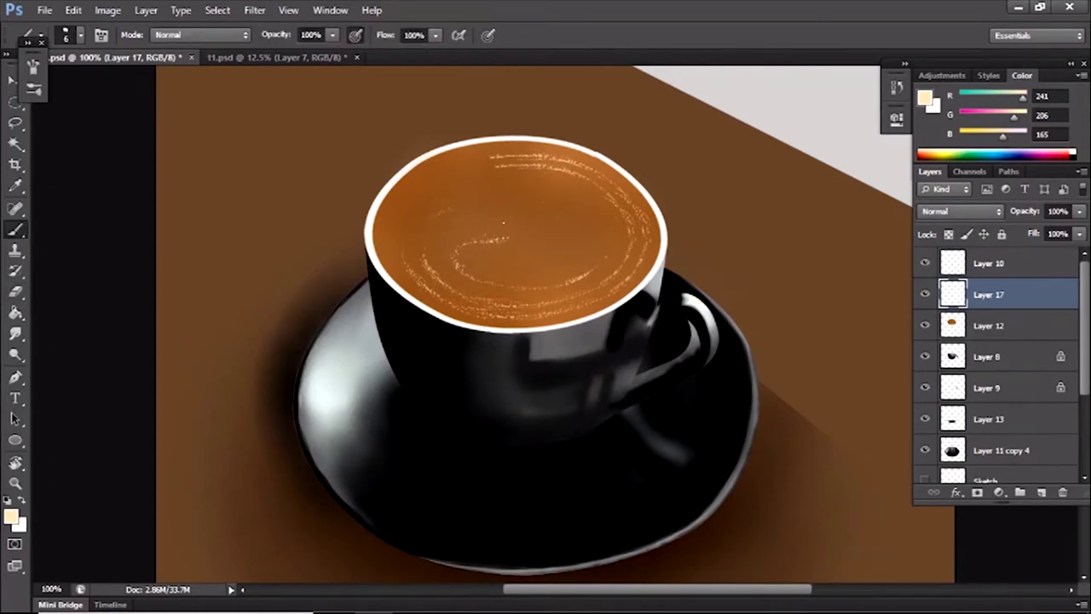
Extend the central swirl on Layer 17 with speckled cream curls, short streaks and an arc around its right side.
click(519, 249)
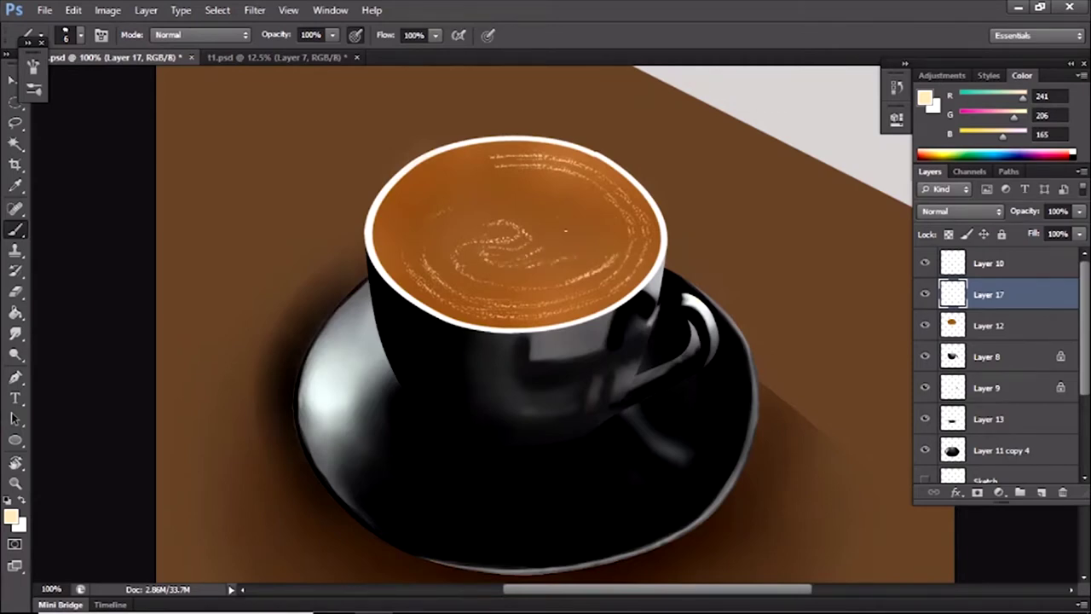
key(ctrl+minus)
key(ctrl+plus)
key(ctrl+plus)
key(ctrl+minus)
key(ctrl+minus)
key(ctrl+plus)
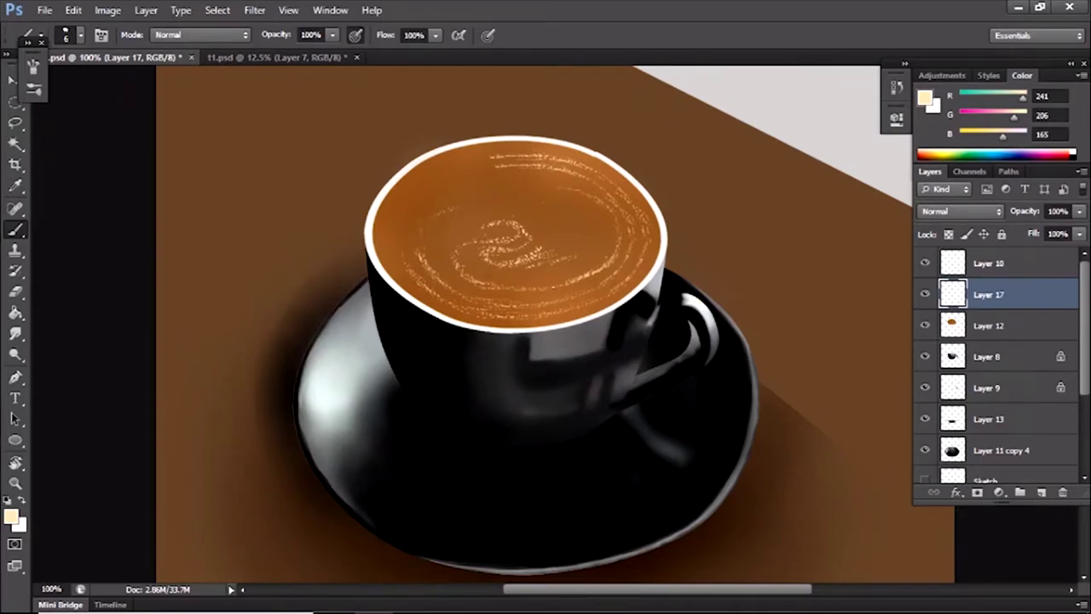
key(e)
key(ctrl+minus)
key(ctrl+minus)
key(ctrl+plus)
key(ctrl+plus)
Select the coffee surface and paint soft foam along the speckled strokes on new Layer 18 in RGB 240, 215, 185.
ctrl+click(952, 325)
key(ctrl+shift+alt+n)
click(12, 516)
click(482, 110)
key(b)
right_click(409, 214)
key(Escape)
mouse_move(494, 155)
mouse_down()
mouse_move(646, 201)
mouse_move(651, 263)
mouse_up()
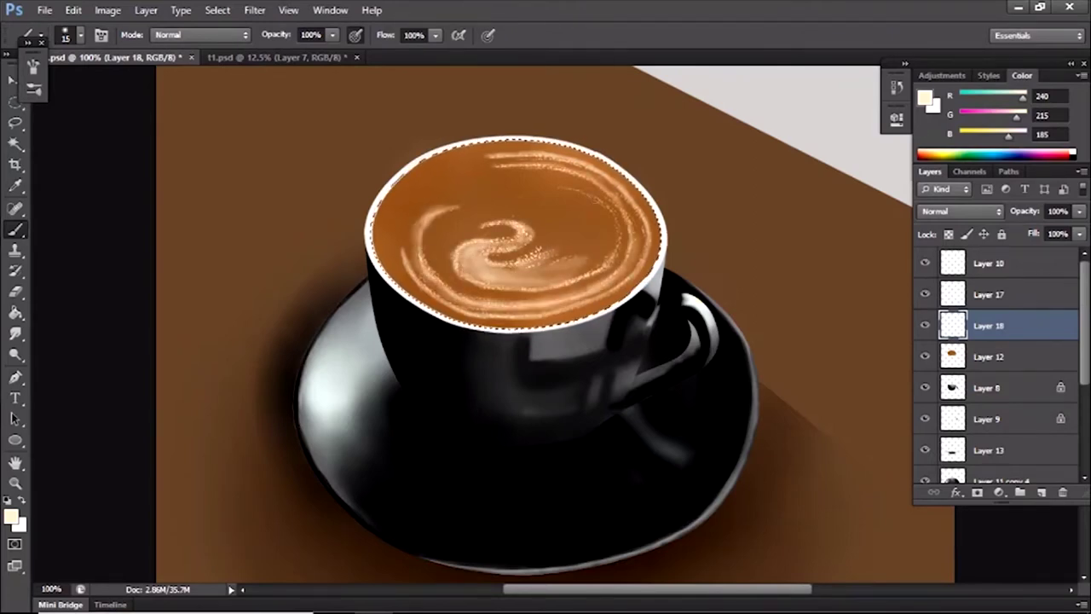
Shade between the foam bands on new Layer 19 with browns, including RGB 158, 86, 23 and RGB 116, 64, 18.
click(11, 515)
click(263, 146)
click(480, 109)
key(ctrl+shift+alt+n)
click(11, 516)
click(276, 196)
click(480, 110)
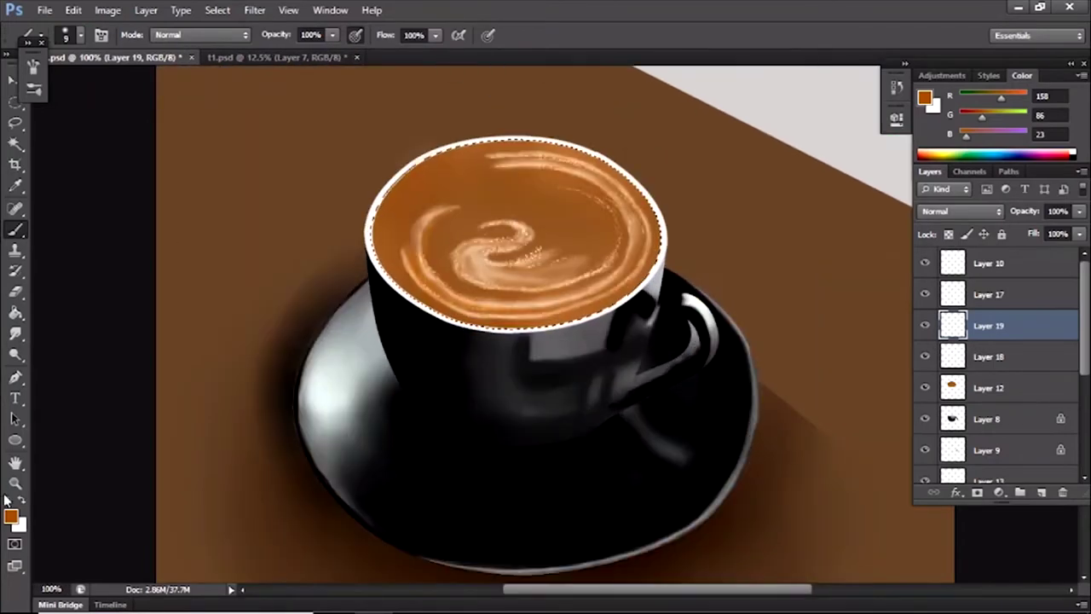
click(11, 516)
click(274, 232)
click(468, 120)
key(b)
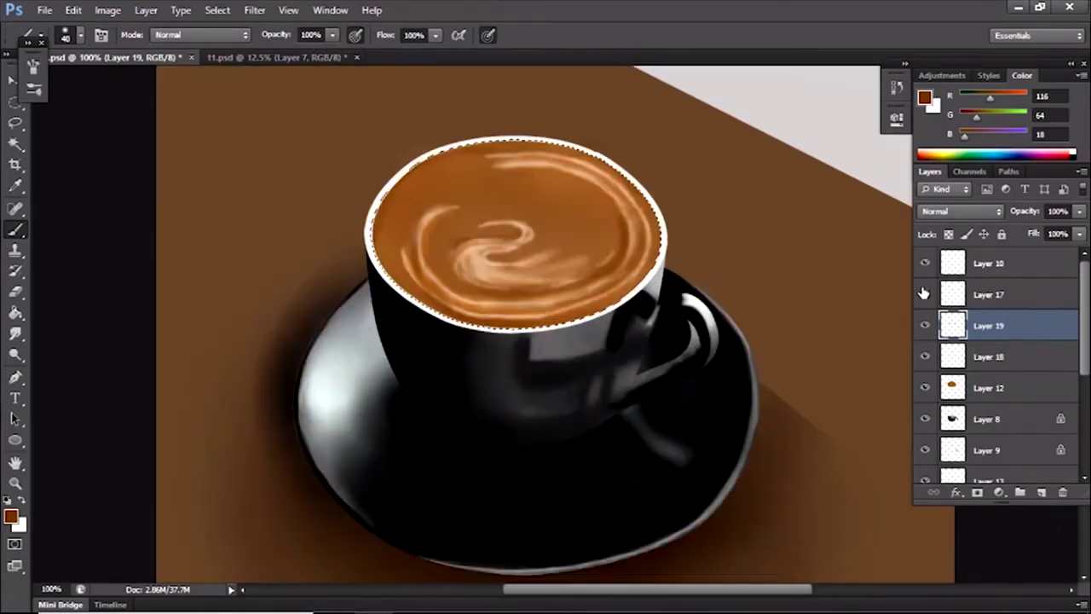
Hide Layer 17 and deepen the coffee around the foam on Layer 19 with a size 40 brush in RGB 128, 59, 18.
click(924, 294)
click(11, 515)
click(275, 233)
click(485, 112)
click(11, 516)
click(255, 241)
click(480, 111)
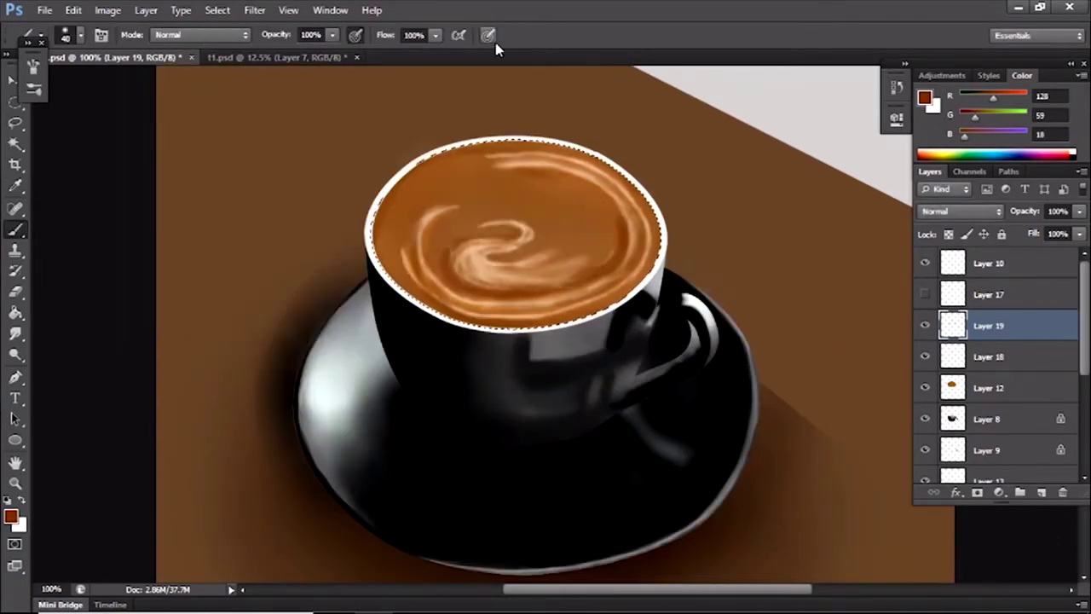
drag(566, 197, 391, 240)
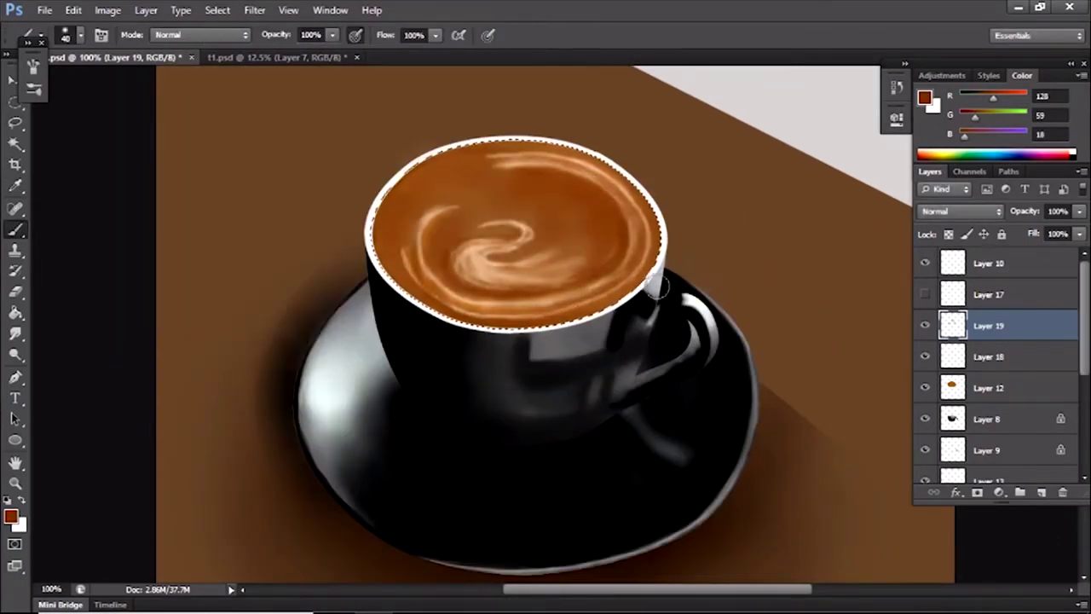
Warm the coffee and foam tones on Layer 19 with the brush in Overlay mode, using orange RGB 237, 129, 23.
click(11, 516)
click(288, 114)
click(480, 109)
click(200, 34)
click(200, 263)
key(ctrl+minus)
key(ctrl+minus)
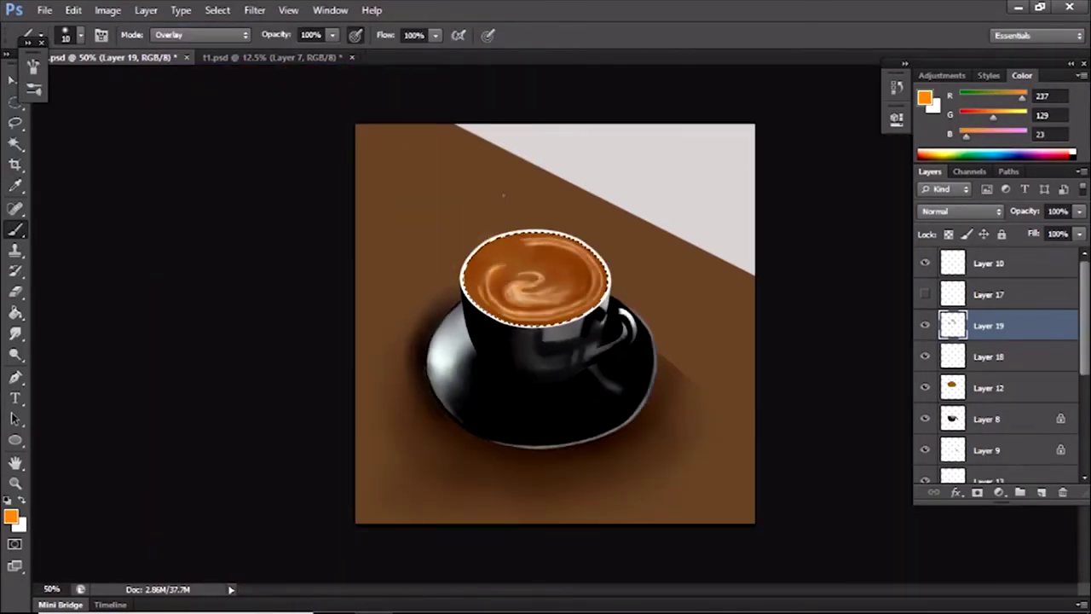
Add fine glowing accents around the central swirl with a size 3 Overlay brush, using RGB 157, 93, 41.
key(ctrl+plus)
key(ctrl+plus)
click(11, 516)
click(264, 210)
click(479, 109)
key(bracketleft)
key(bracketleft)
key(bracketleft)
key(bracketleft)
key(bracketleft)
key(bracketleft)
key(bracketleft)
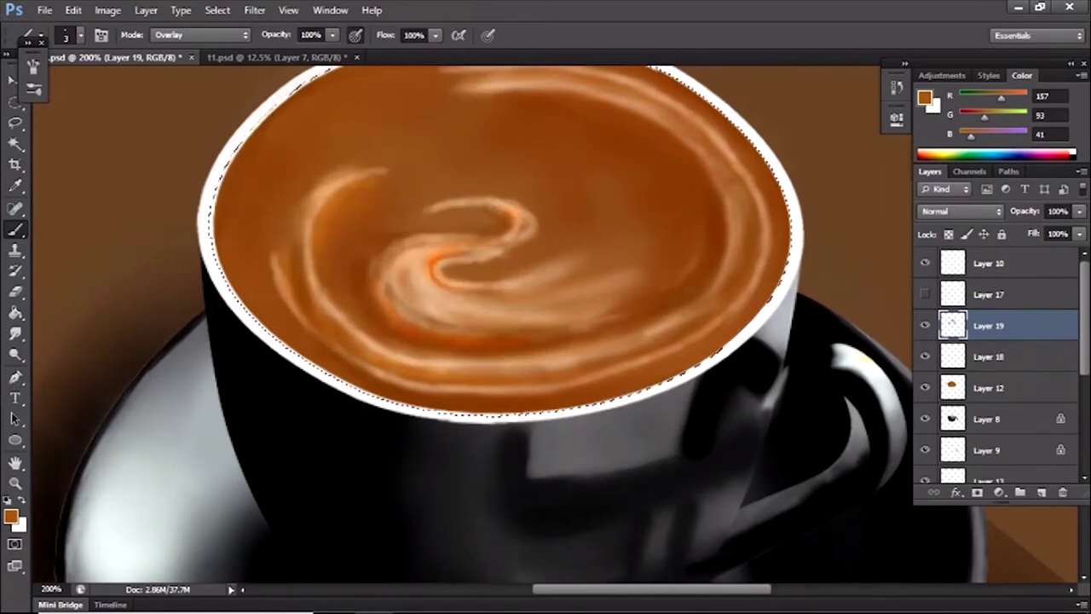
key(ctrl+minus)
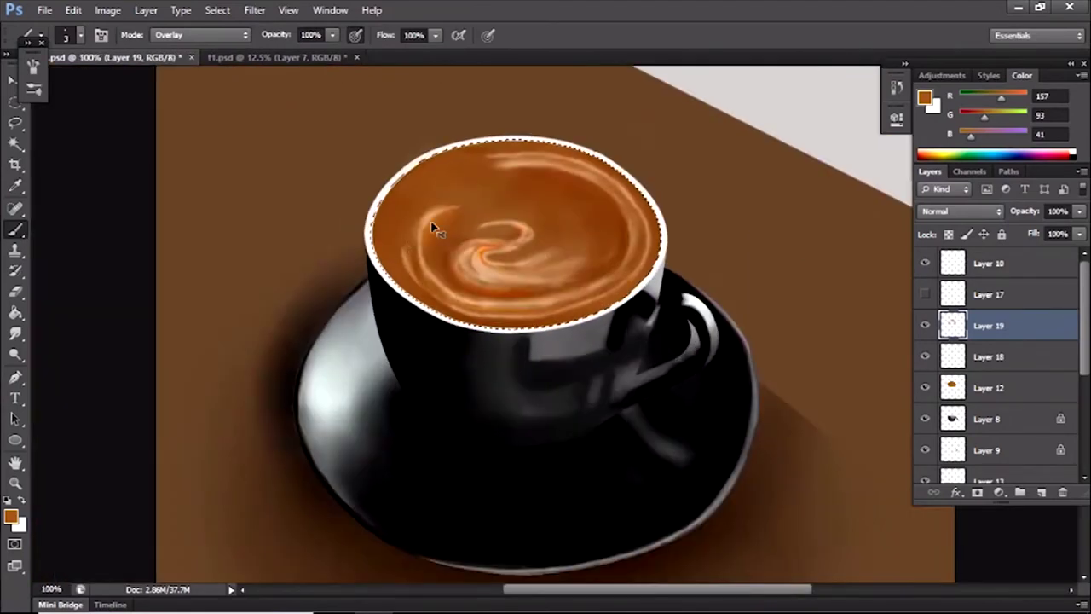
Refine the central swirl's edges with the brush in Normal mode and sampled brown RGB 137, 73, 30.
key(ctrl+plus)
alt+click(386, 181)
alt+click(410, 242)
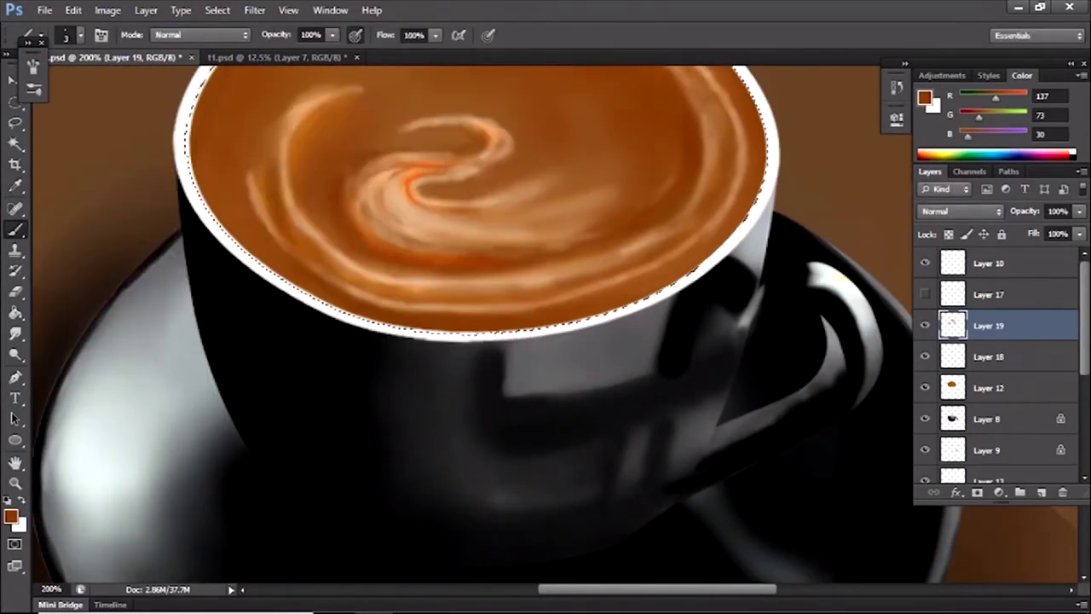
drag(498, 228, 384, 238)
key(ctrl+minus)
key(ctrl+minus)
key(ctrl+minus)
key(ctrl+minus)
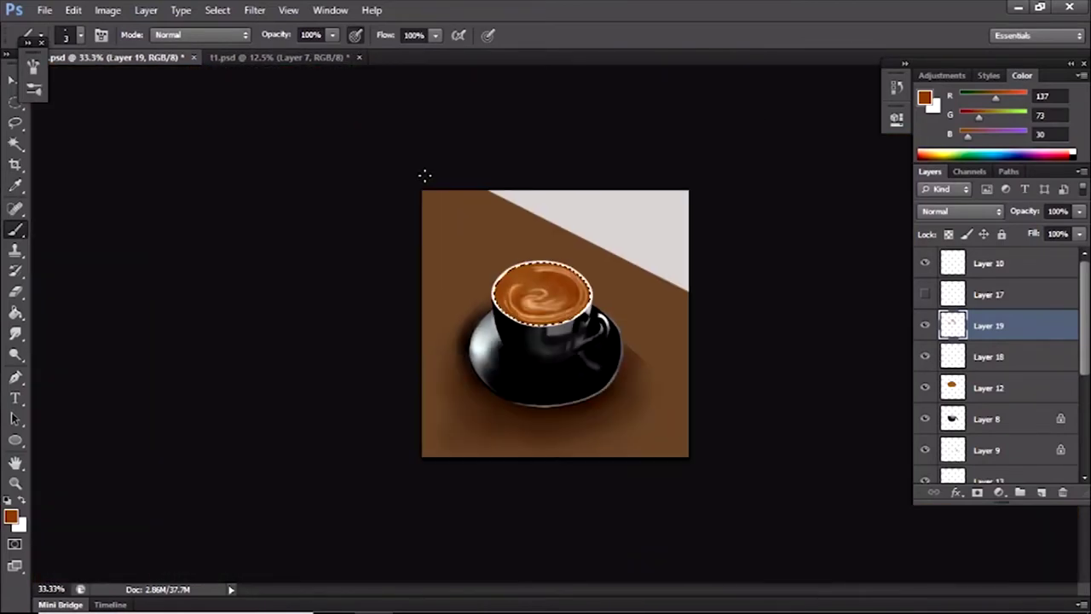
Broaden and soften the left foam arc on Layer 19 with sampled tones, including RGB 163, 112, 65.
key(ctrl+plus)
key(ctrl+plus)
key(ctrl+plus)
alt+click(409, 255)
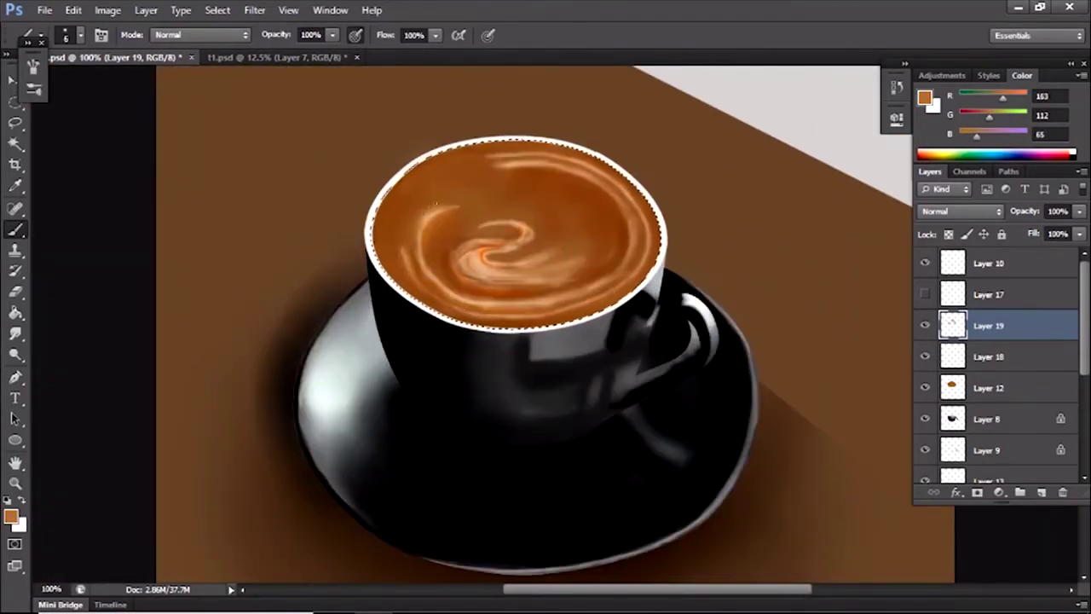
alt+click(429, 210)
alt+click(430, 217)
alt+click(430, 218)
key(ctrl+minus)
Blend the core of the central swirl with a size 8 brush and sampled tones, including RGB 169, 113, 67 and RGB 199, 157, 117.
key(ctrl+plus)
key(ctrl+plus)
key(ctrl+plus)
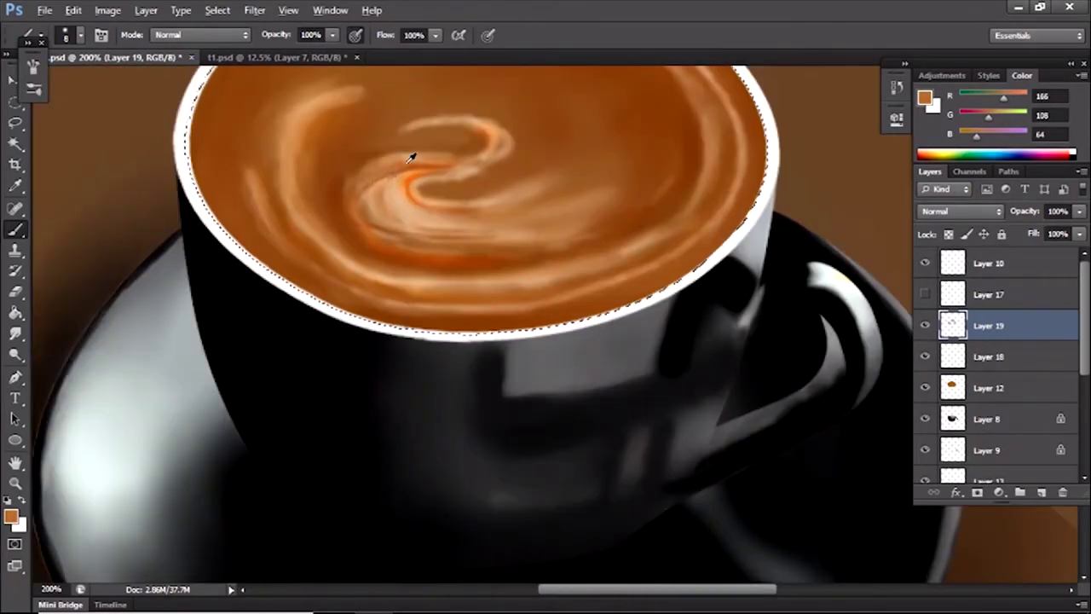
alt+click(371, 201)
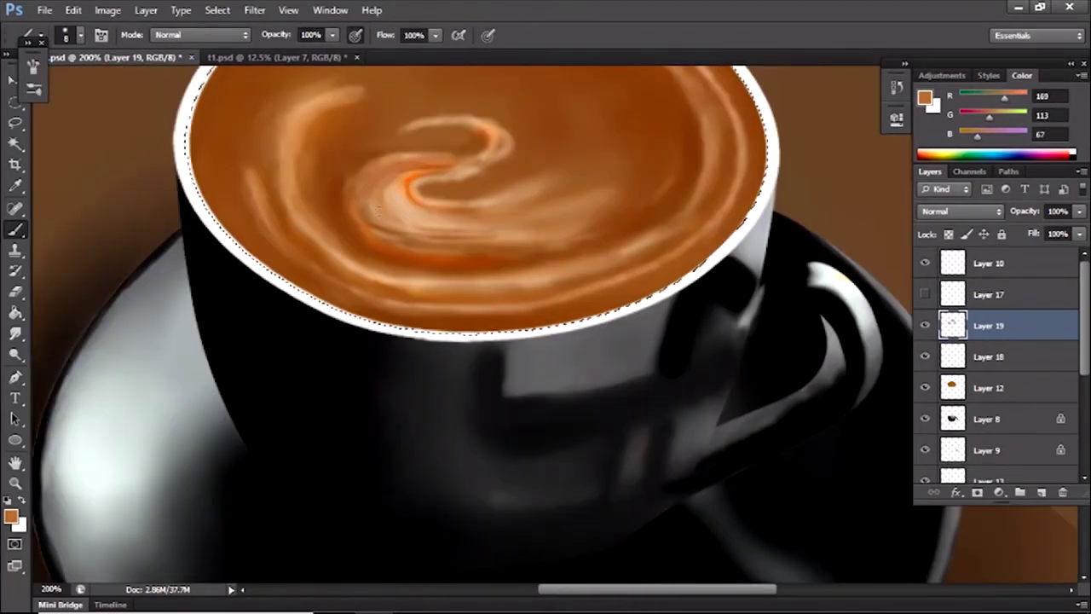
alt+click(424, 170)
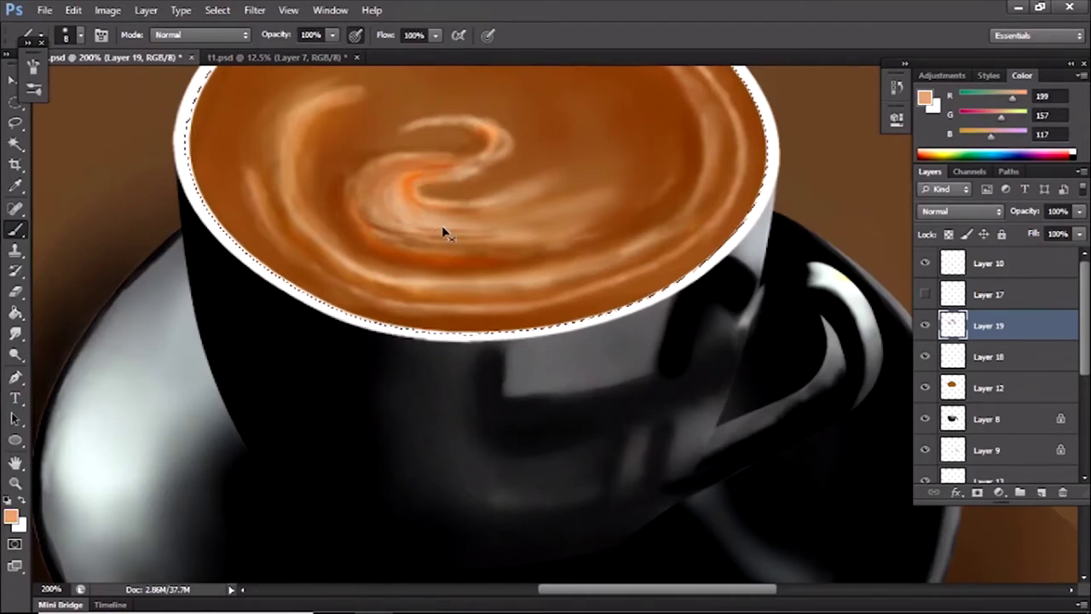
key(ctrl+minus)
key(ctrl+minus)
key(ctrl+minus)
key(ctrl+minus)
key(ctrl+plus)
key(ctrl+plus)
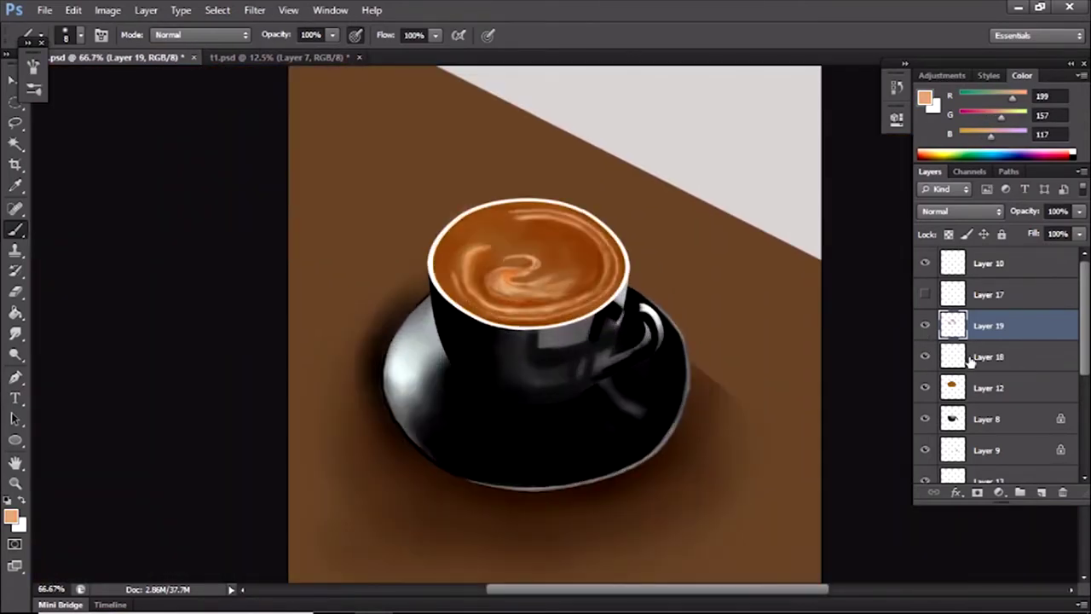
Paint broad soft highlights over the coffee's right half with a size 50 brush in sampled tones, including RGB 192, 152, 115.
key(alt+bracketleft)
key(bracketright)
key(bracketright)
alt+click(530, 283)
click(960, 327)
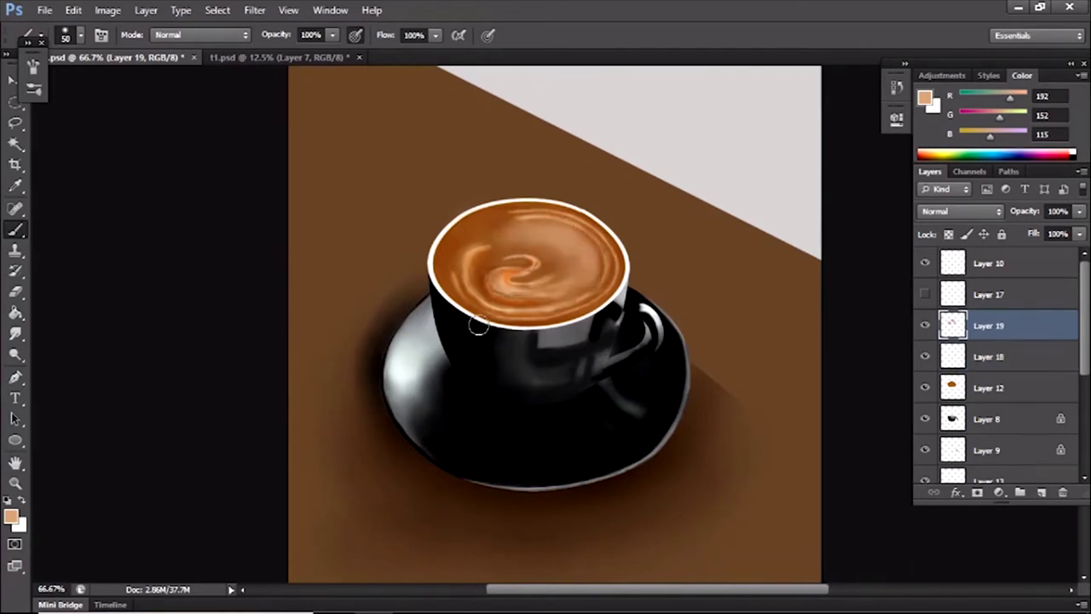
alt+click(550, 232)
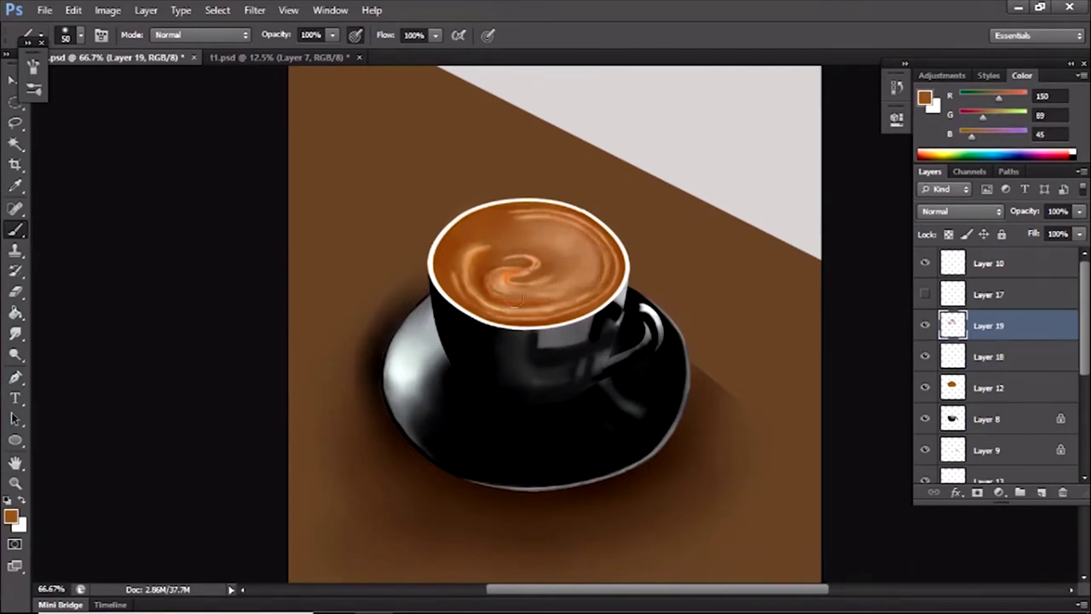
alt+click(518, 296)
key(ctrl+minus)
key(ctrl+minus)
key(ctrl+minus)
key(ctrl+plus)
key(ctrl+plus)
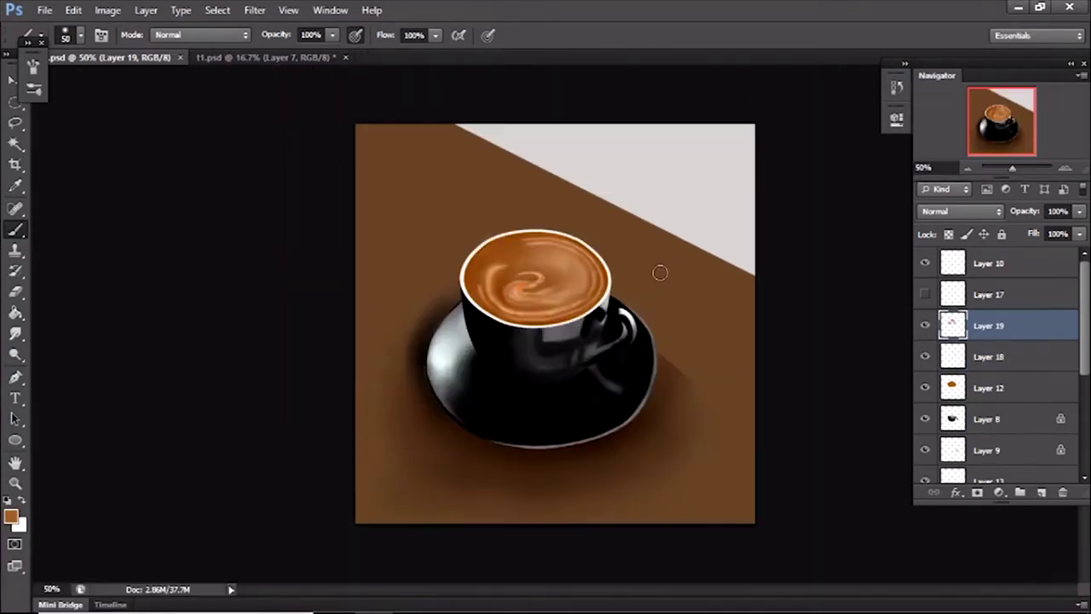
Load Layer 11 copy 4's outline as a selection and add it as a layer mask on that layer, undoing the mask misplaced on Layer 19.
scroll(915, 432, down, 2)
scroll(926, 375, down, 3)
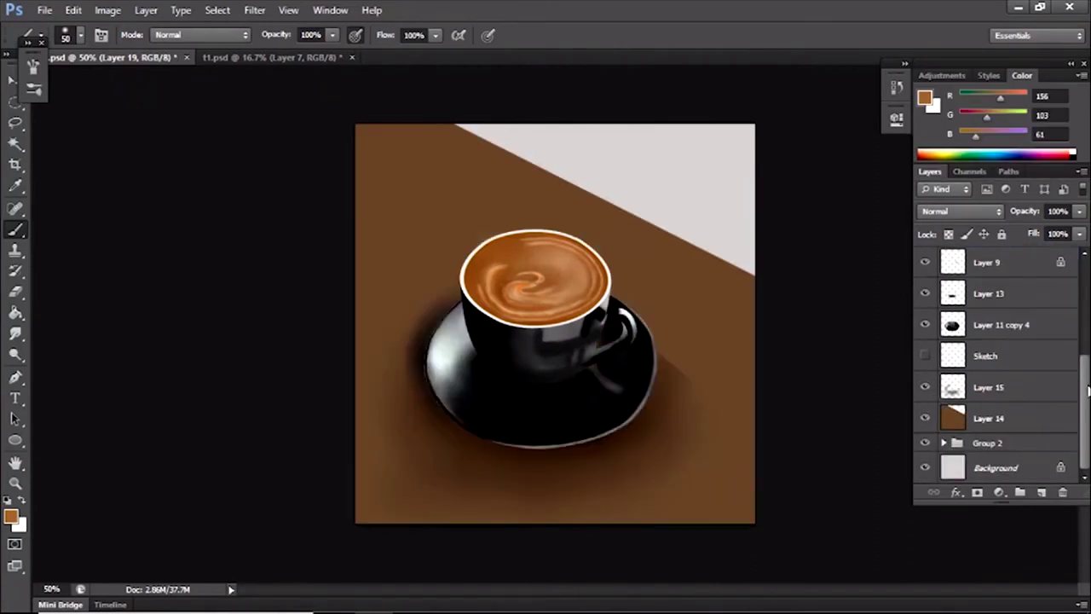
ctrl+click(952, 324)
scroll(937, 358, up, 3)
click(978, 494)
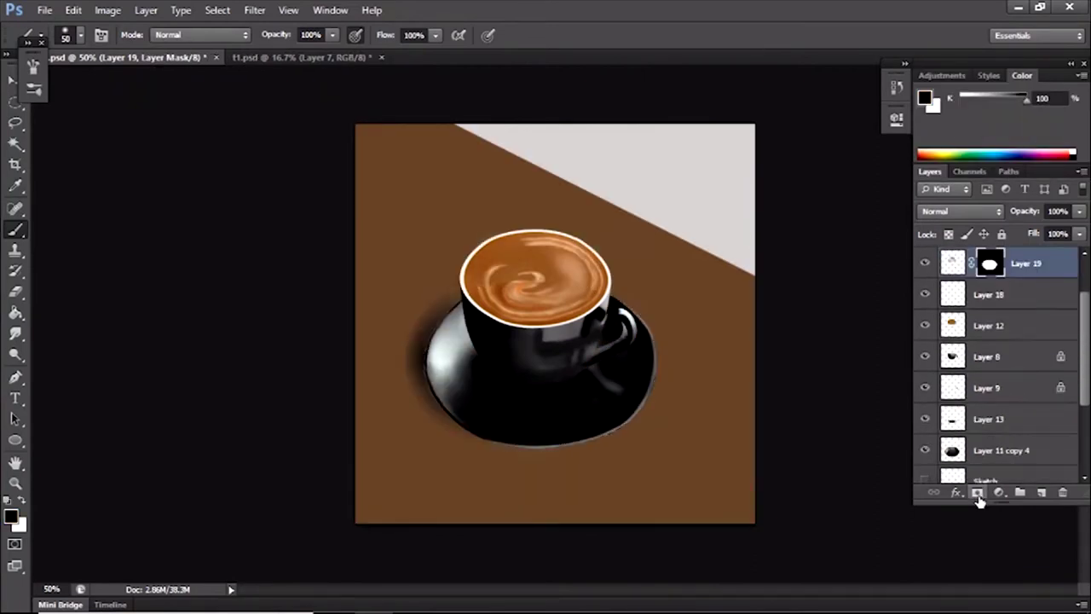
key(ctrl+z)
click(977, 494)
Paint black on Layer 11 copy 4's mask with a size 50 brush to hide the shadow outside the saucer's left edge.
key(ctrl+plus)
right_click(390, 250)
key(Escape)
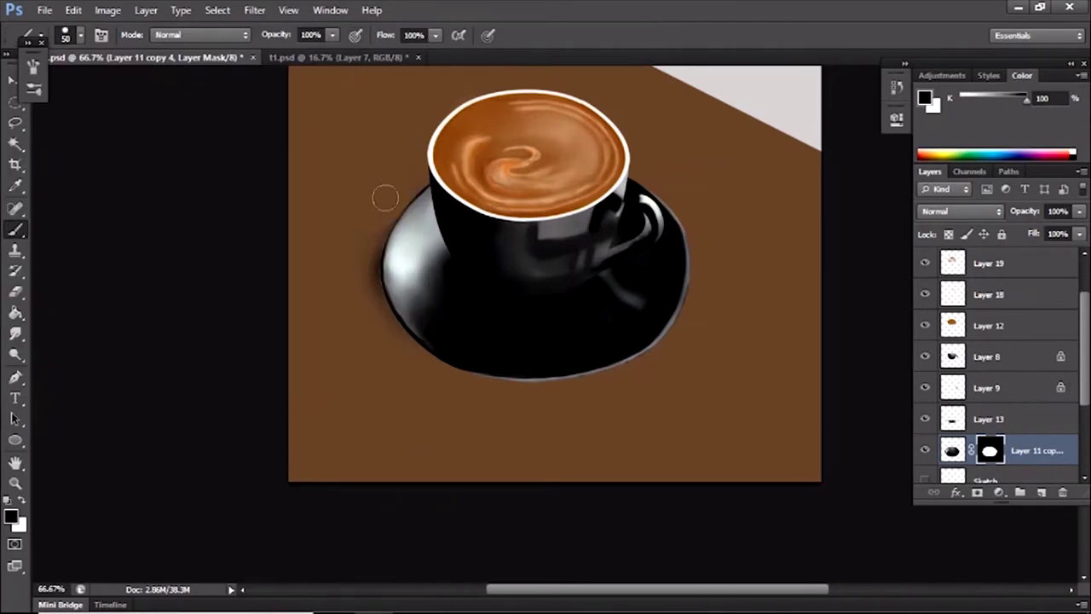
scroll(385, 195, up, 2)
scroll(312, 319, down, 3)
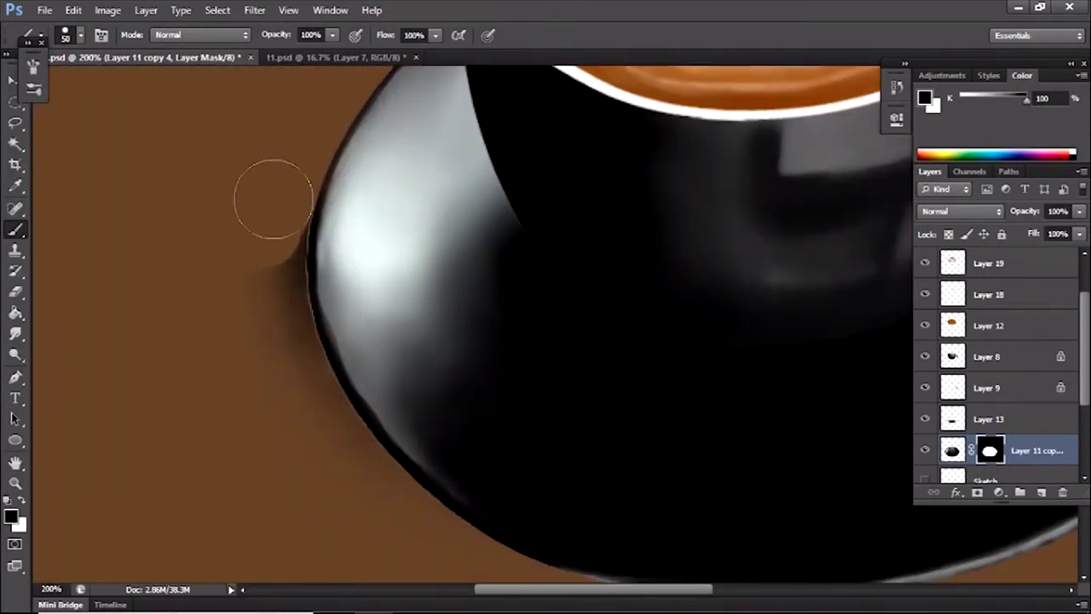
scroll(273, 289, down, 2)
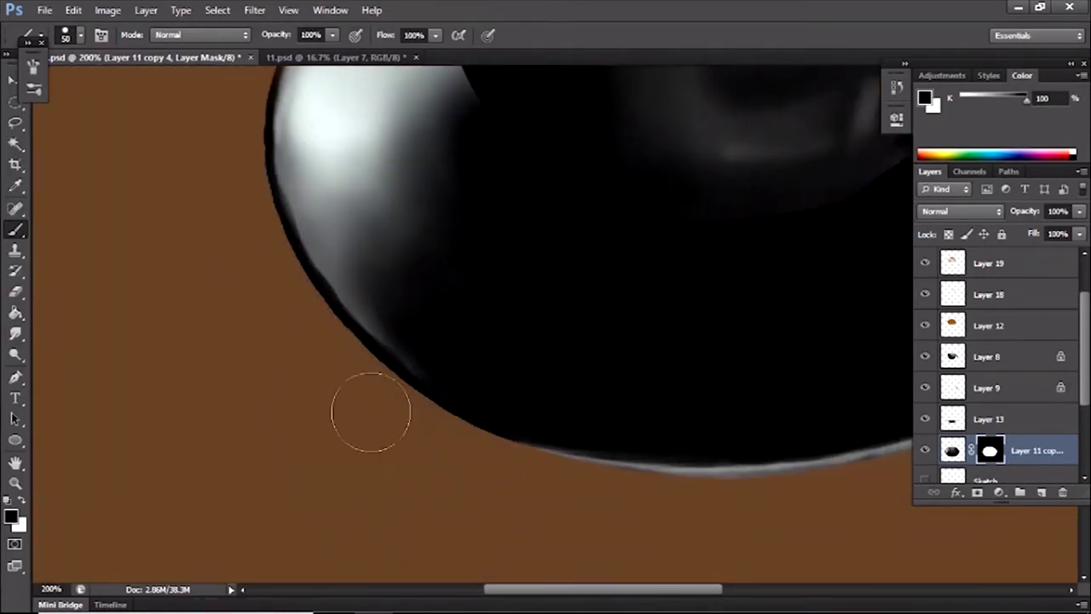
Draw an elliptical path about 578 by 377 px and adjust its position and anchor points to follow the saucer's outline.
key(ctrl+minus)
key(ctrl+minus)
ctrl+click(952, 450)
key(ctrl+d)
key(u)
drag(592, 259, 904, 458)
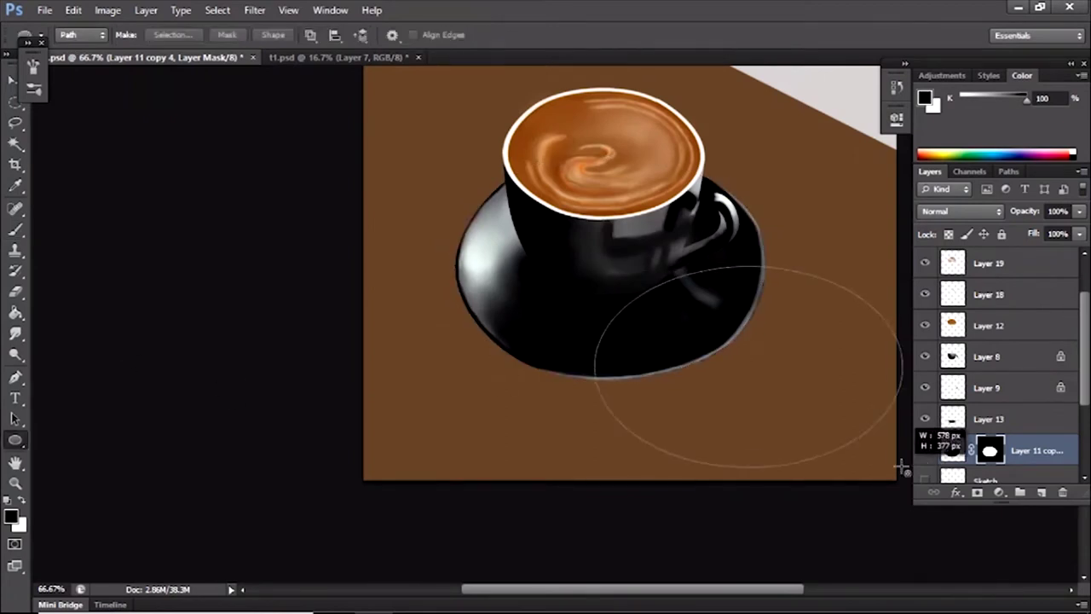
key(a)
drag(625, 327, 478, 225)
click(768, 273)
click(621, 381)
click(598, 157)
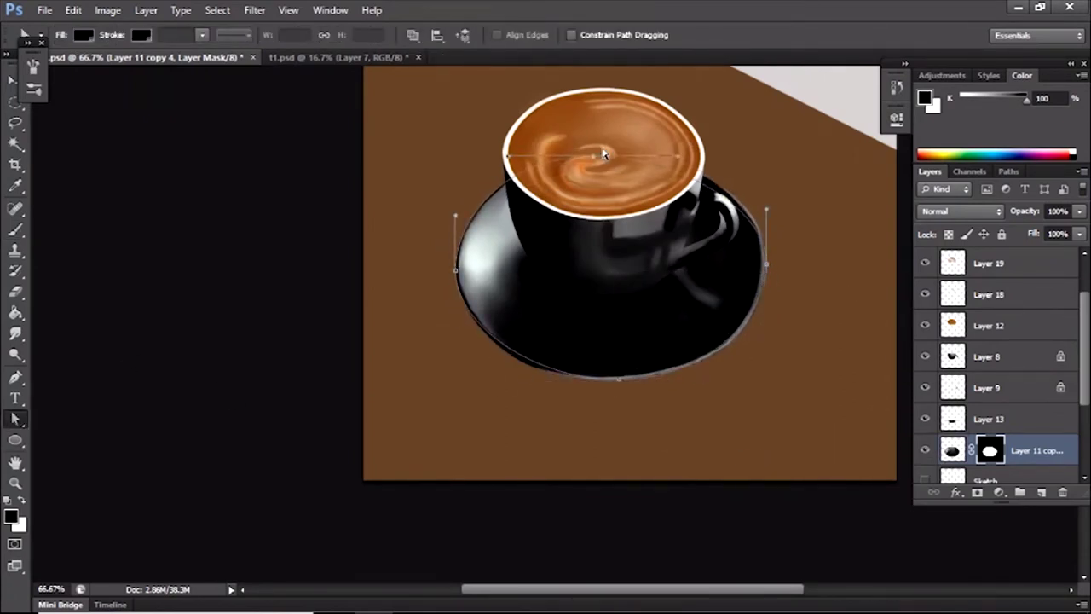
Scale the elliptical path to about 103%, around 603 by 454 px, so it surrounds the saucer.
right_click(770, 272)
click(771, 274)
key(ctrl+t)
drag(767, 379, 773, 384)
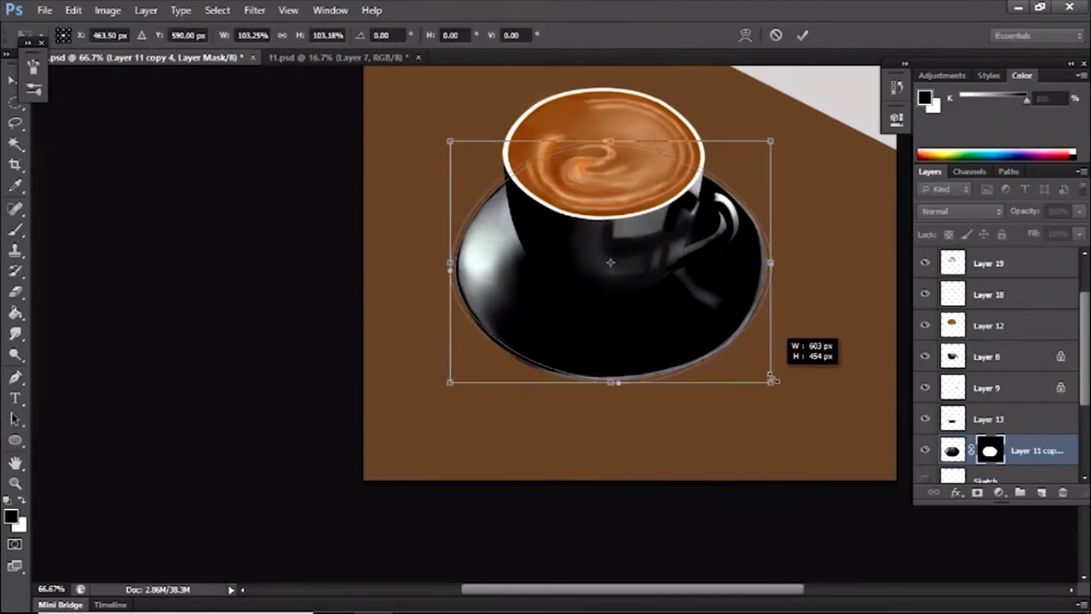
key(Return)
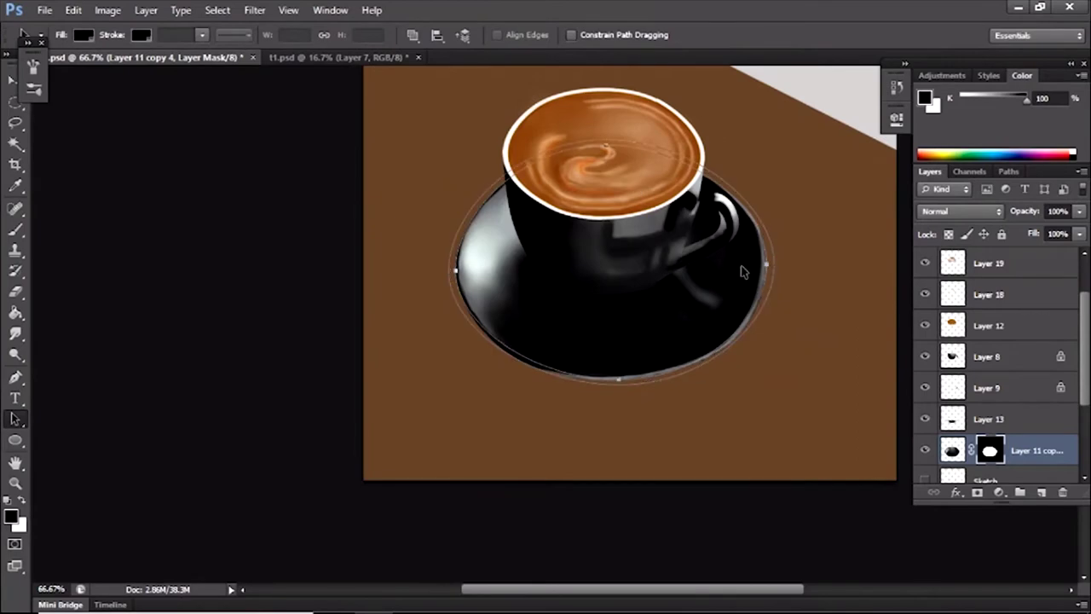
Trim Layer 11 copy 4's mask along the elliptical work path and load the saucer path as a selection.
right_click(770, 267)
click(833, 363)
key(Return)
key(b)
key(ctrl+h)
click(1007, 171)
key(a)
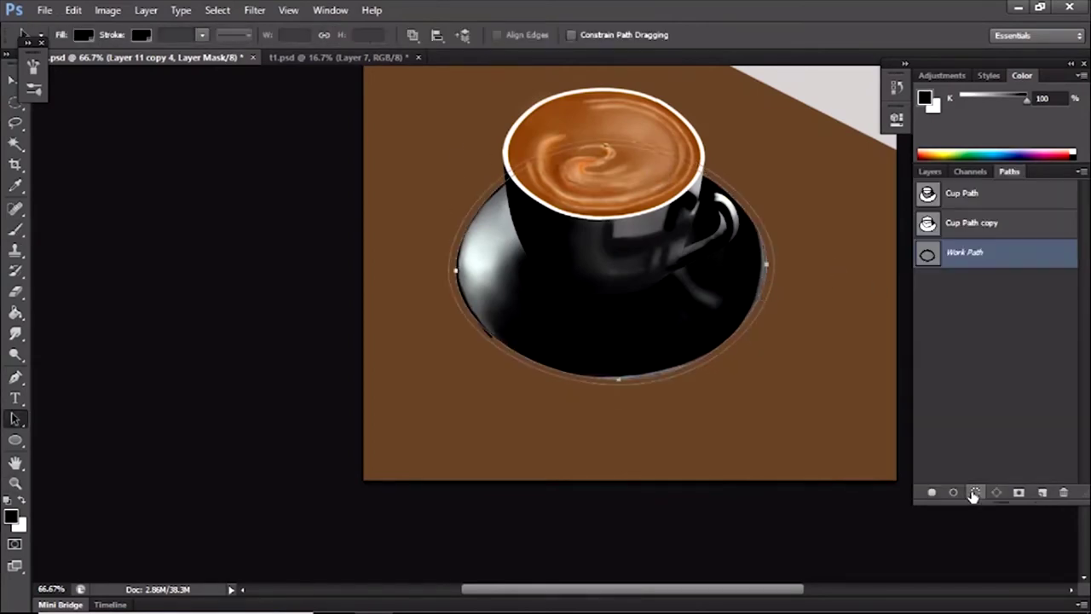
key(ctrl+1)
key(F7)
key(b)
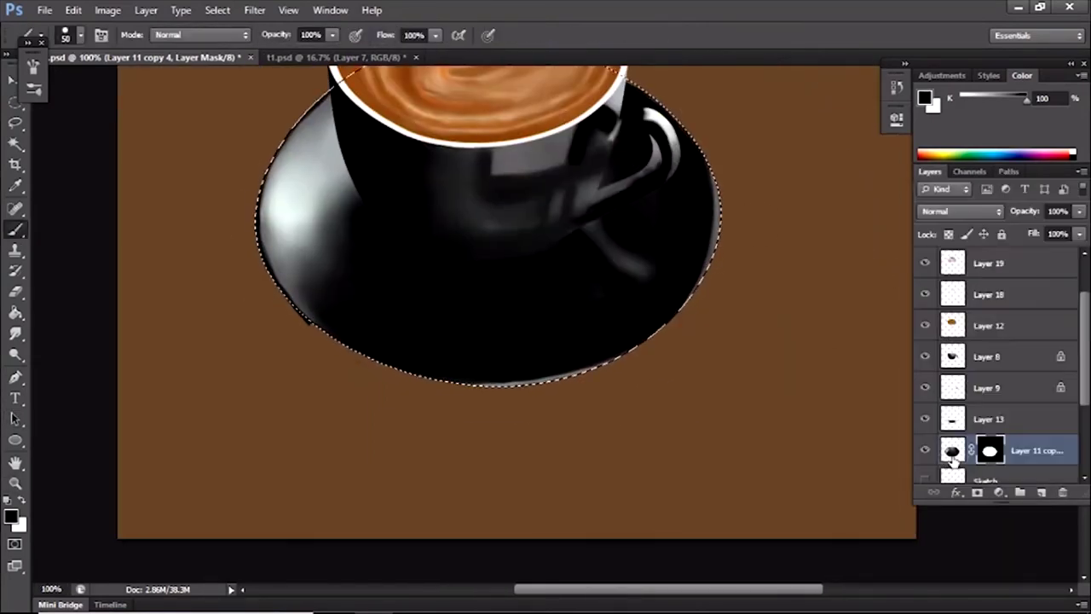
Paint the saucer's lower-right rim on Layer 11 copy 4 with a size 20 brush in sampled greys, including RGB 95, 95, 95 and RGB 108, 108, 108.
key(bracketleft)
key(bracketleft)
key(bracketleft)
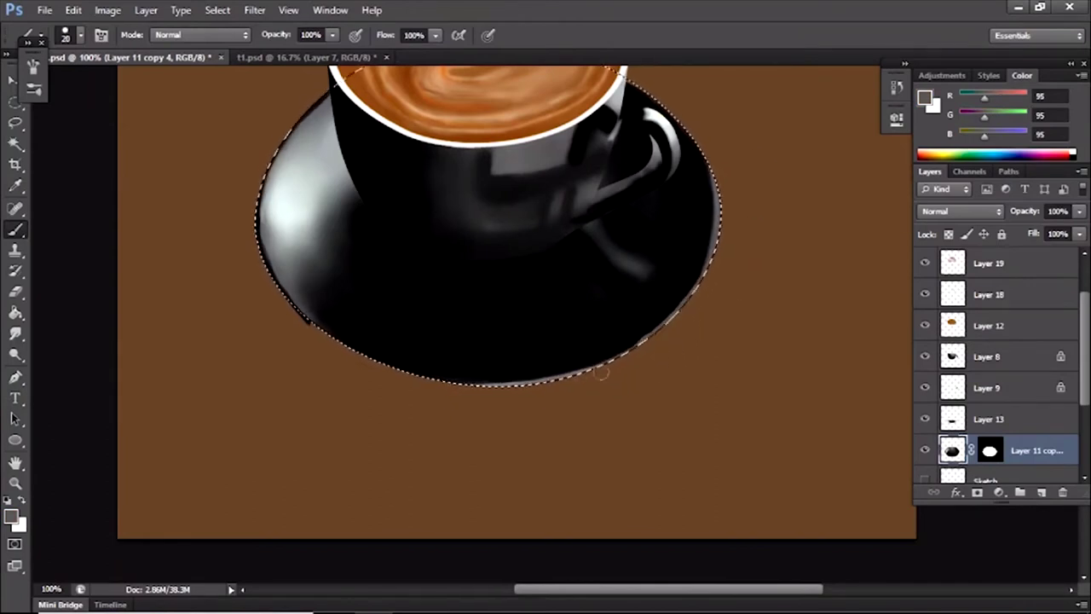
alt+click(361, 342)
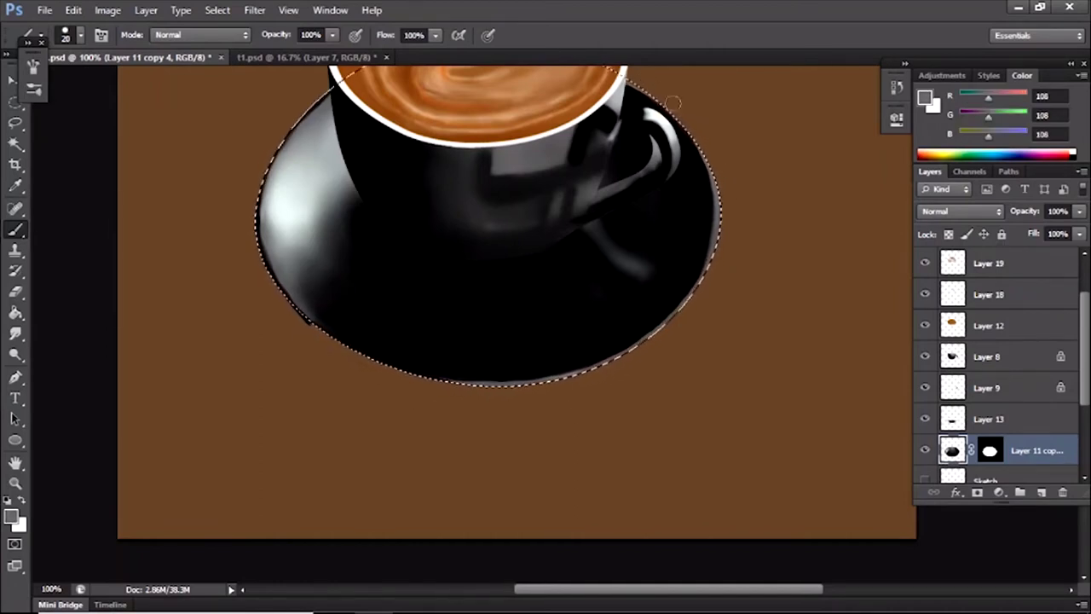
key(ctrl+backslash)
key(ctrl+2)
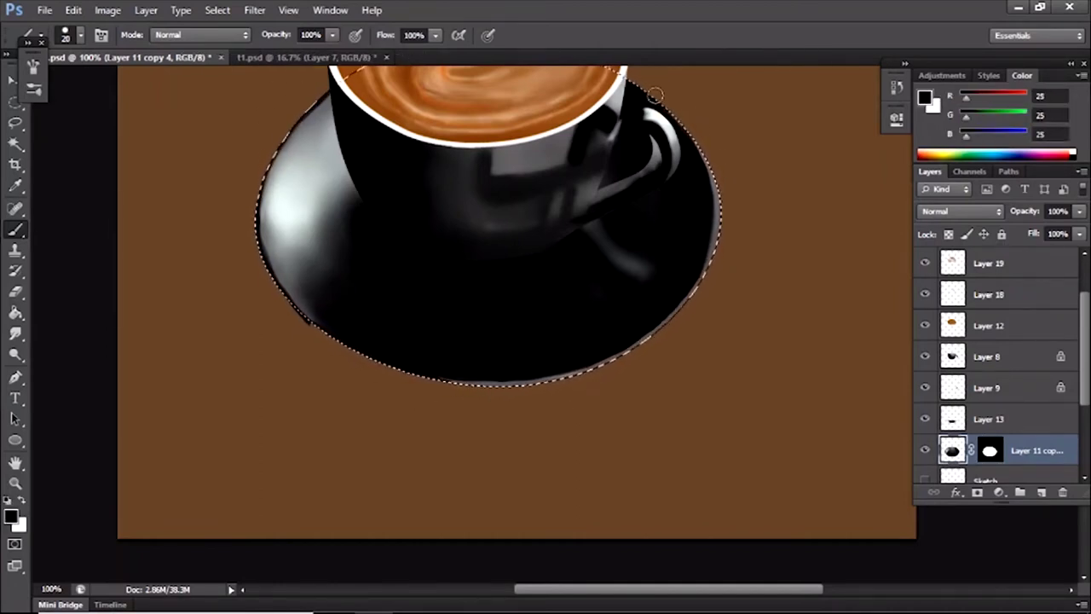
scroll(730, 236, up, 1)
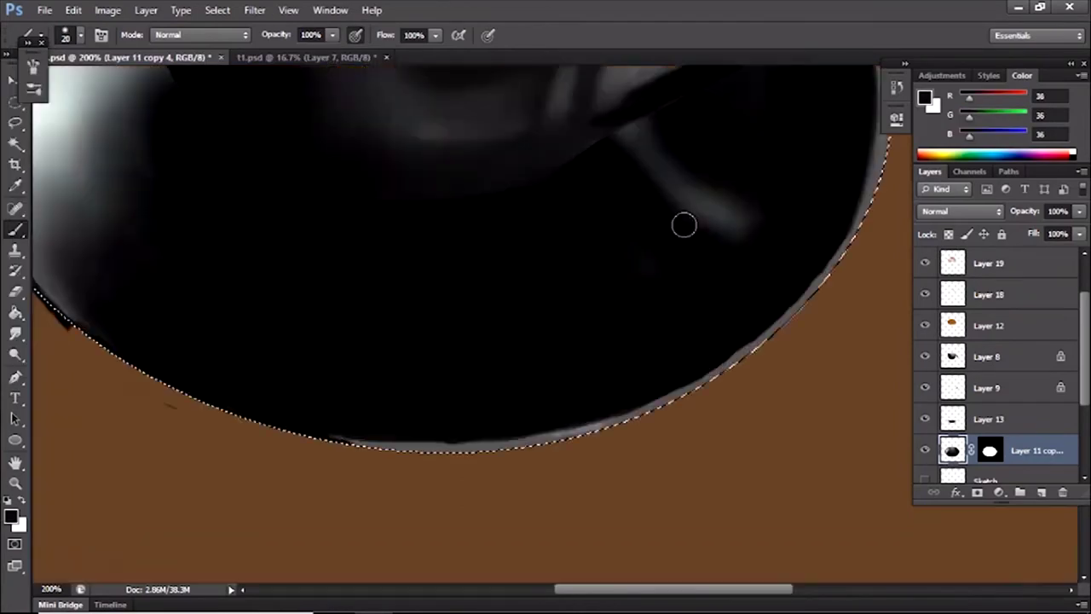
Refine the saucer's right rim beside the handle with a size 9 brush in sampled greys, including RGB 84, 84, 84.
key(bracketleft)
key(bracketleft)
alt+click(695, 189)
alt+click(669, 156)
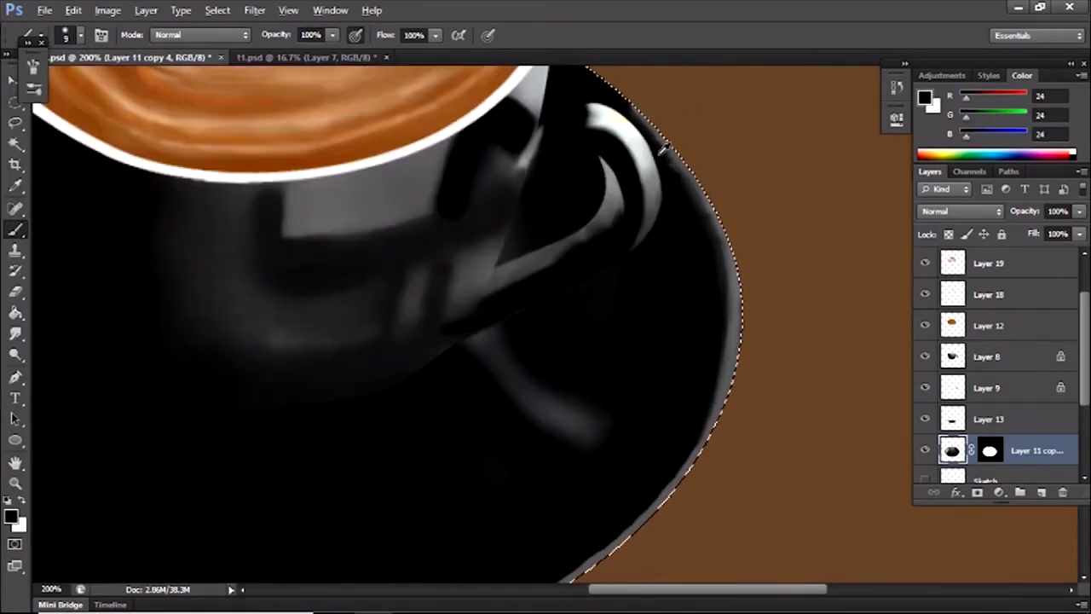
alt+click(699, 233)
drag(697, 423, 596, 546)
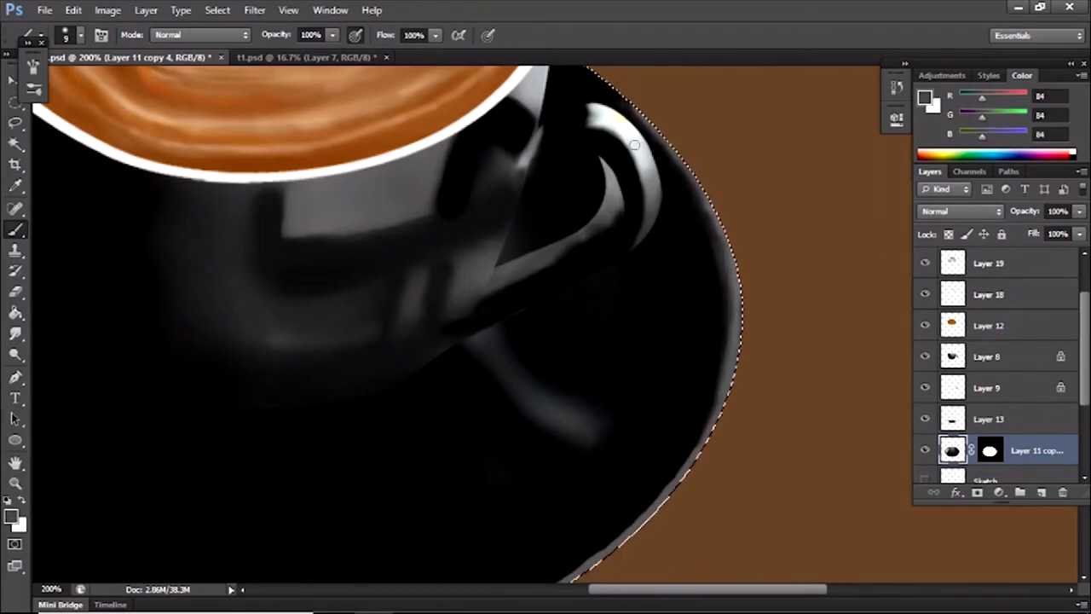
scroll(647, 383, down, 3)
mouse_move(747, 284)
mouse_down()
mouse_move(696, 358)
mouse_move(757, 291)
mouse_up()
Smooth the saucer's bottom rim highlight with sampled tones, including RGB 85, 83, 80 and RGB 43, 43, 43.
scroll(644, 400, down, 2)
scroll(682, 397, down, 2)
alt+click(740, 388)
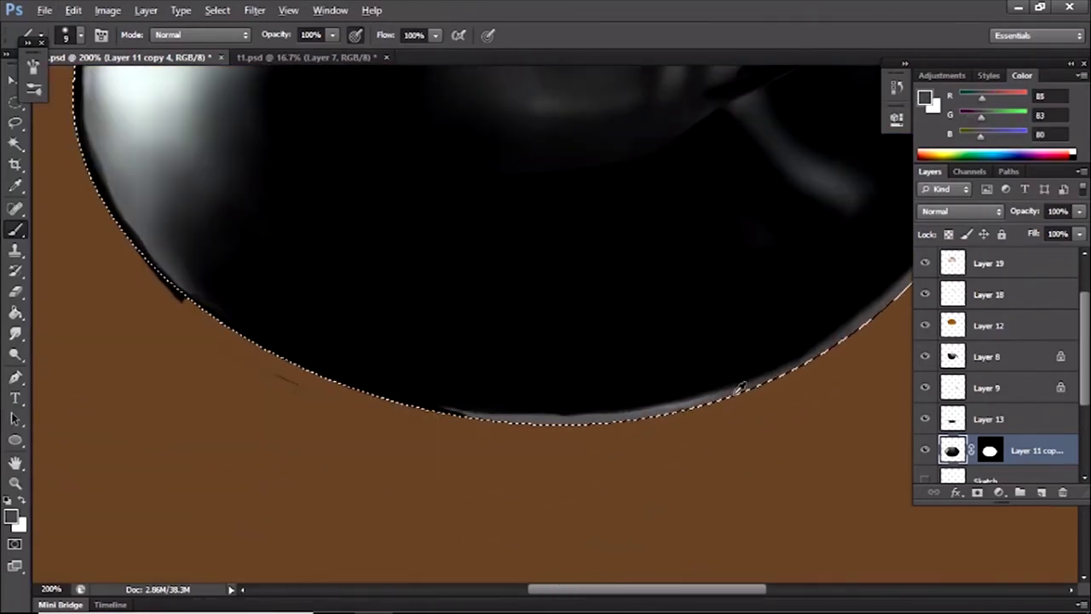
alt+click(686, 386)
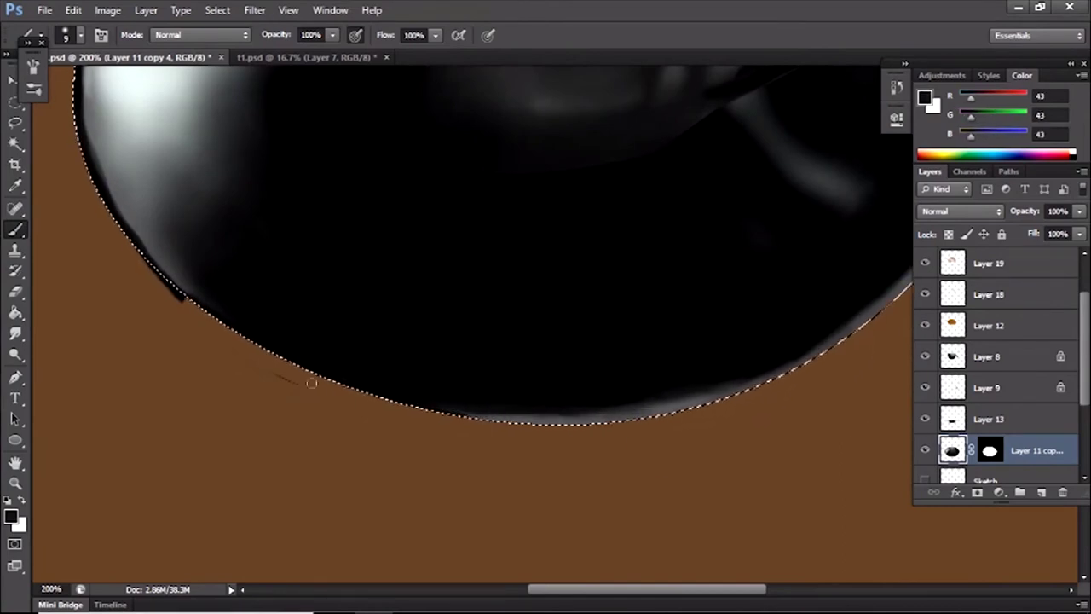
Retouch the saucer's left rim beside the bright highlight with sampled greys, including RGB 86, 86, 82 and RGB 92, 93, 93.
scroll(426, 402, up, 3)
alt+click(199, 360)
scroll(168, 288, up, 3)
alt+click(188, 317)
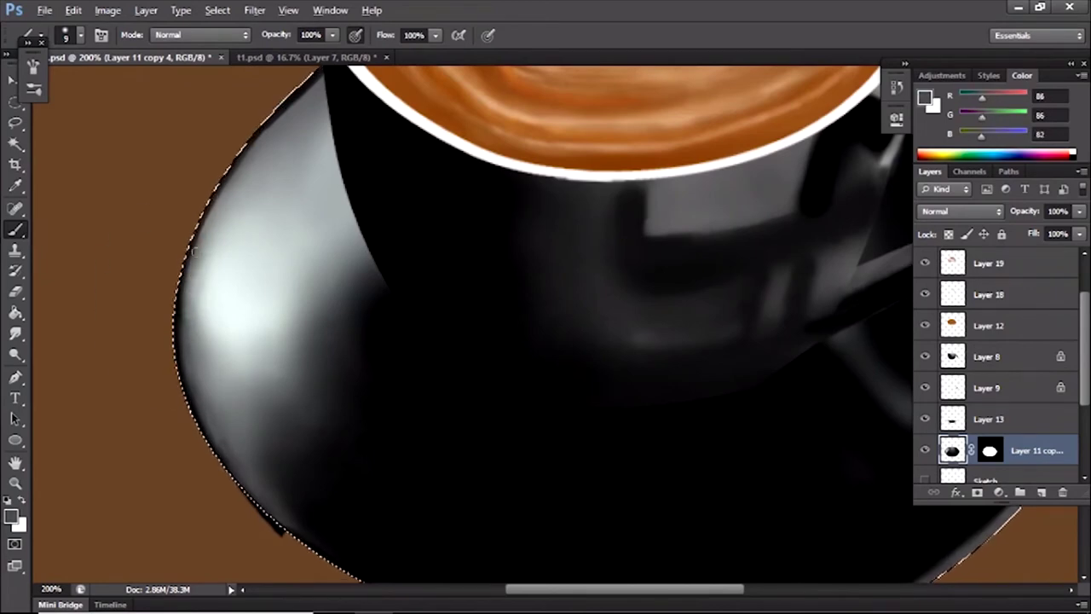
alt+click(297, 99)
scroll(297, 99, down, 5)
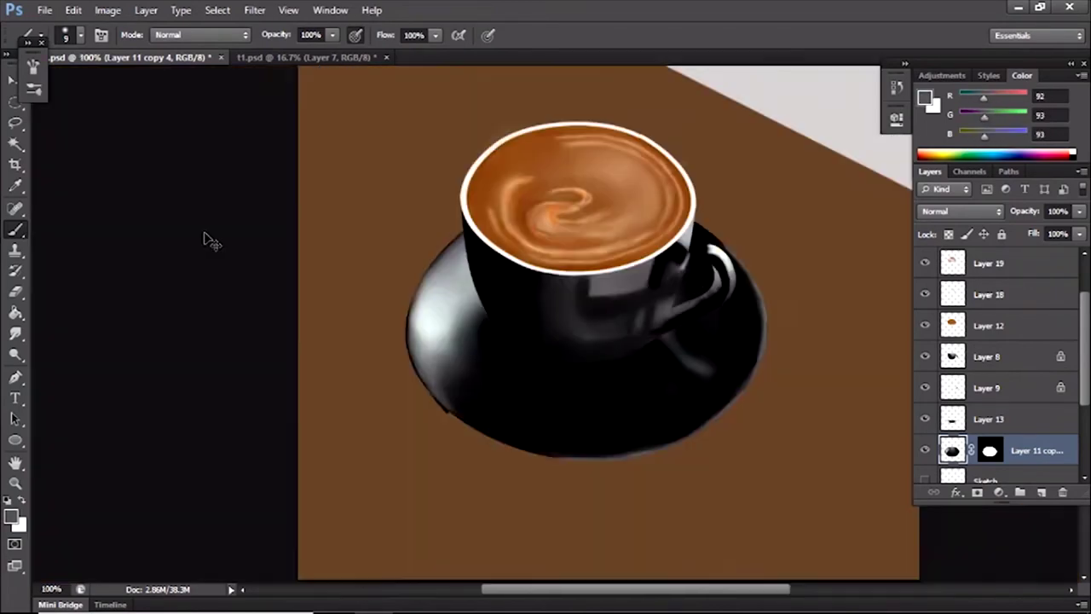
Soften the saucer's lower-right rim with sampled dark grey RGB 32, 33, 32 and clear the selection.
scroll(554, 358, up, 5)
alt+click(554, 358)
alt+click(714, 347)
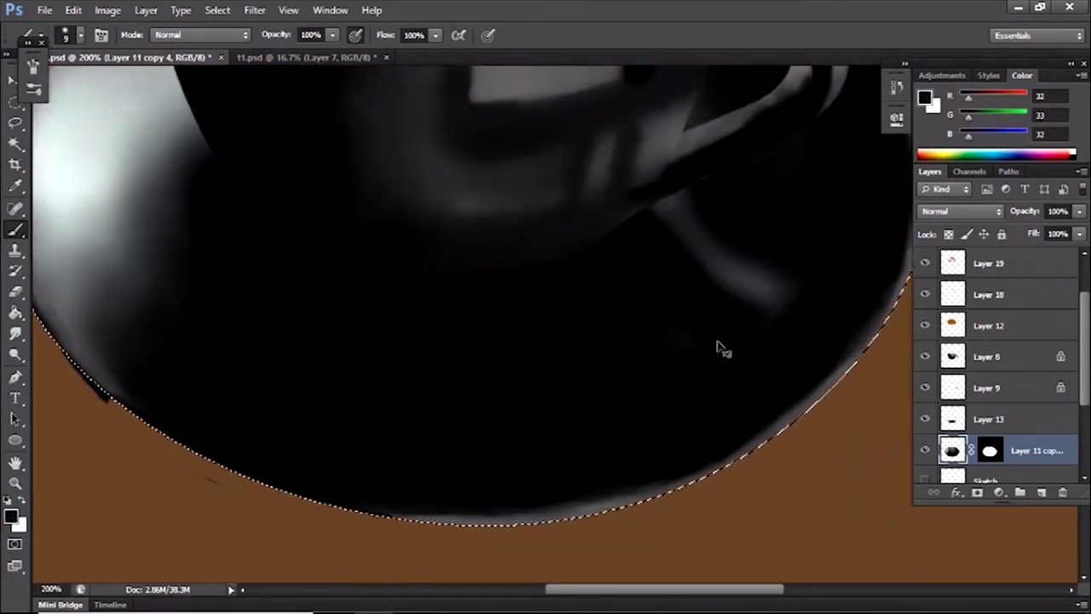
scroll(713, 348, down, 4)
scroll(614, 397, up, 3)
key(ctrl+d)
scroll(268, 328, up, 1)
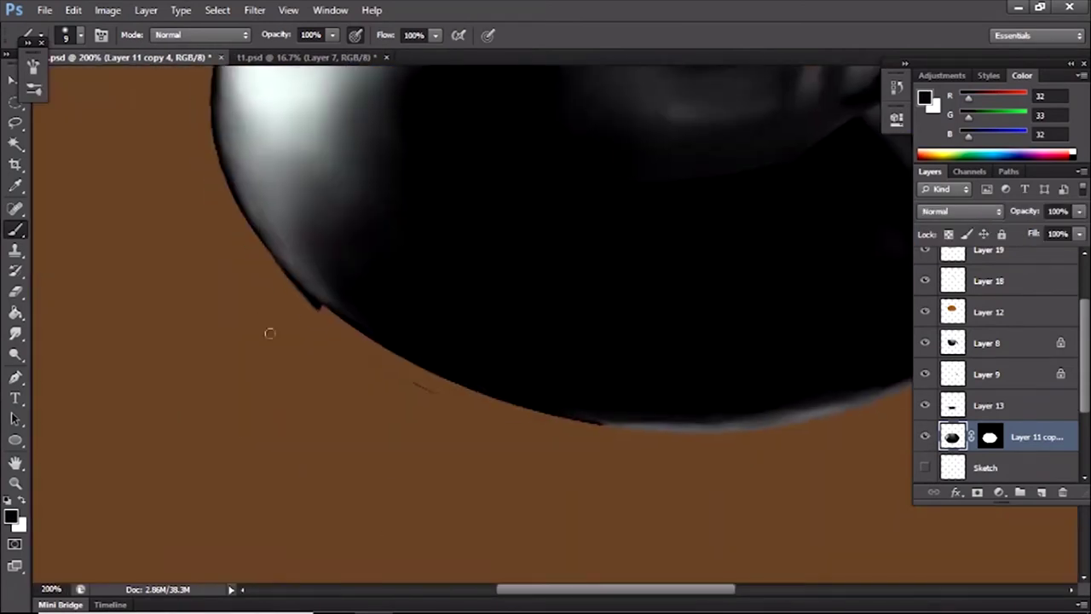
Hide the ragged lower-left saucer edge with black on Layer 11 copy 4's mask, and retouch the right rim in sampled dark greys.
key(ctrl+backslash)
key(d)
right_click(305, 292)
key(Escape)
key(x)
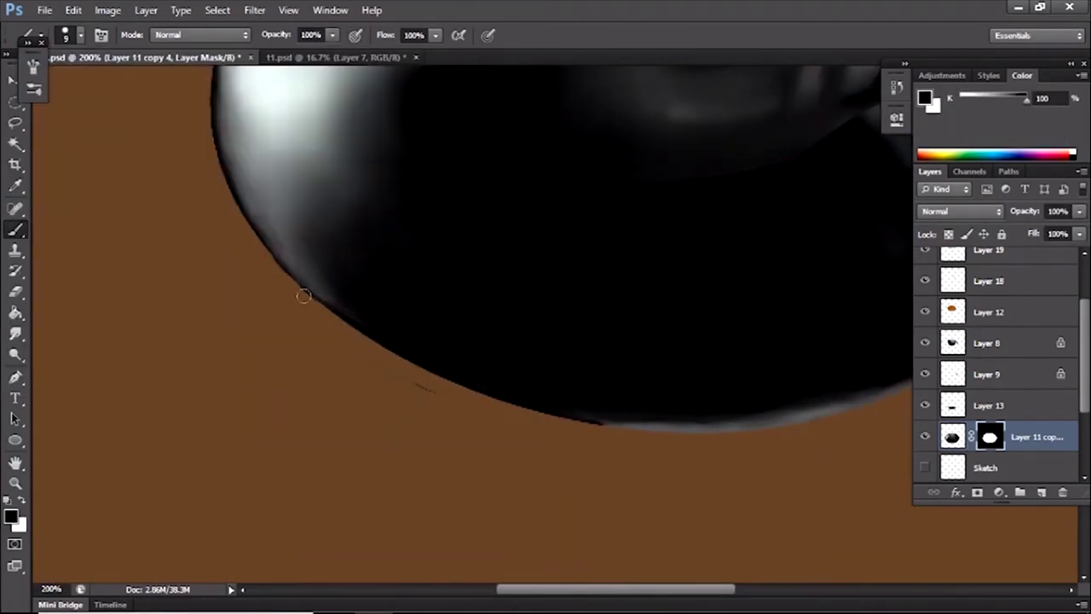
scroll(267, 275, down, 2)
scroll(269, 276, up, 2)
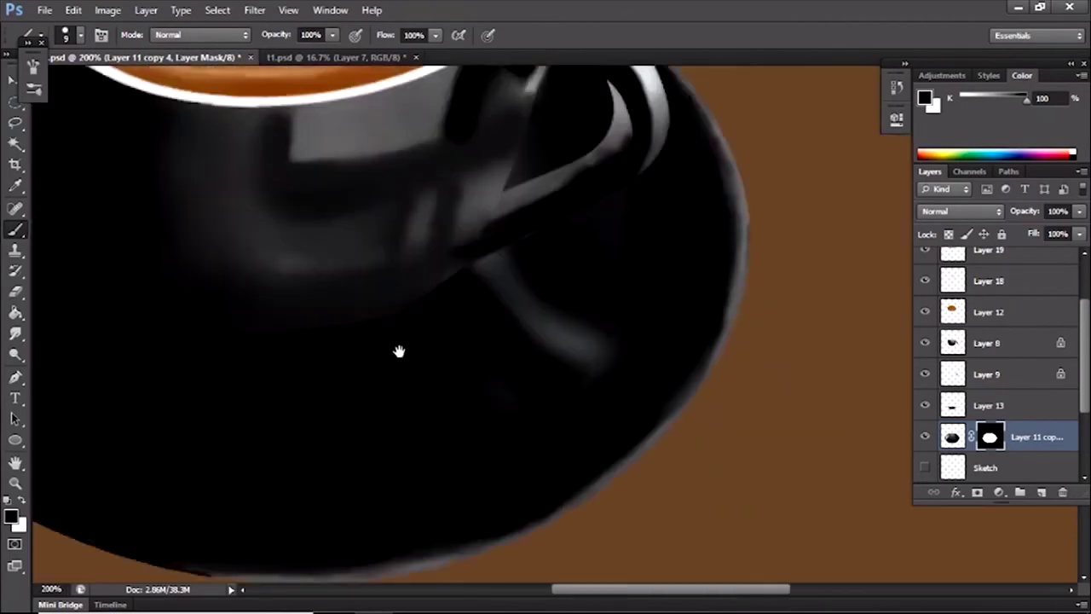
key(ctrl+2)
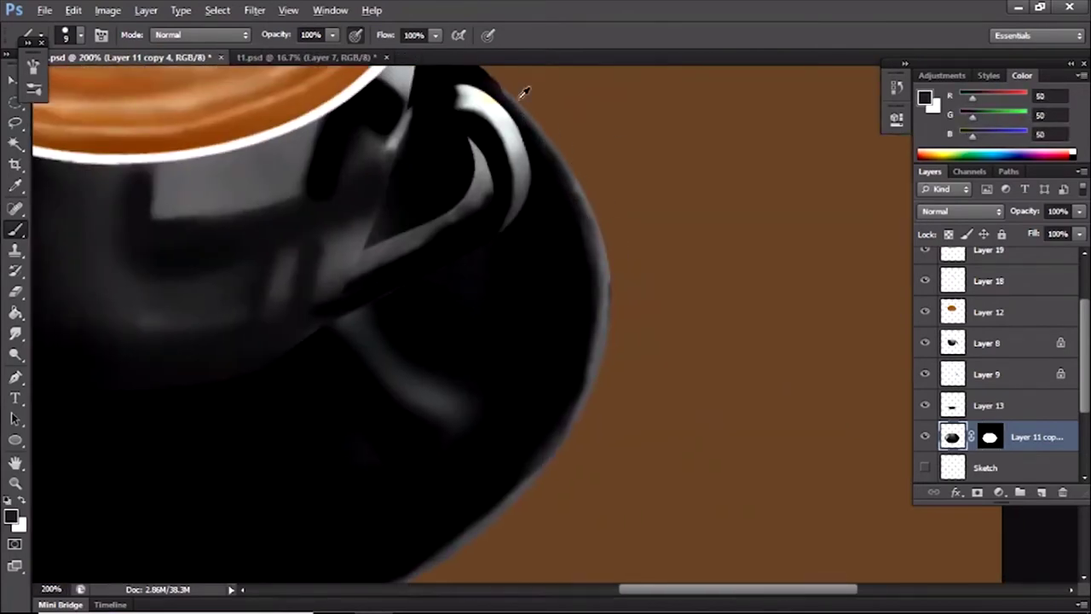
scroll(486, 177, down, 1)
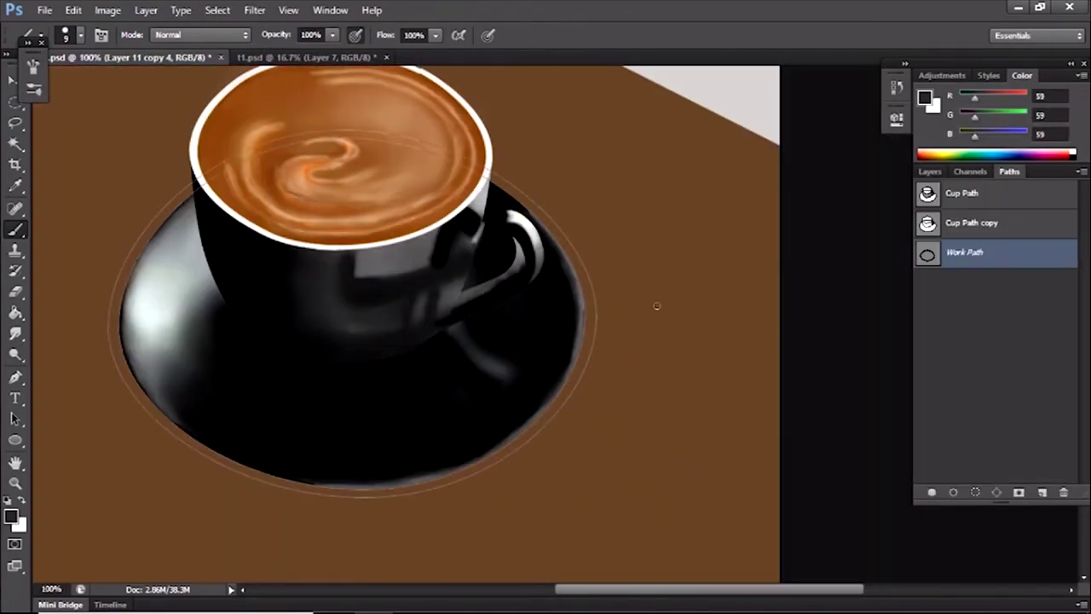
Delete Layer 9 from the document.
scroll(453, 251, up, 2)
click(953, 375)
key(Delete)
Blend the handle and adjoining cup reflections on Layer 8 with a size 8 brush in sampled greys, including RGB 85, 85, 85.
alt+click(622, 279)
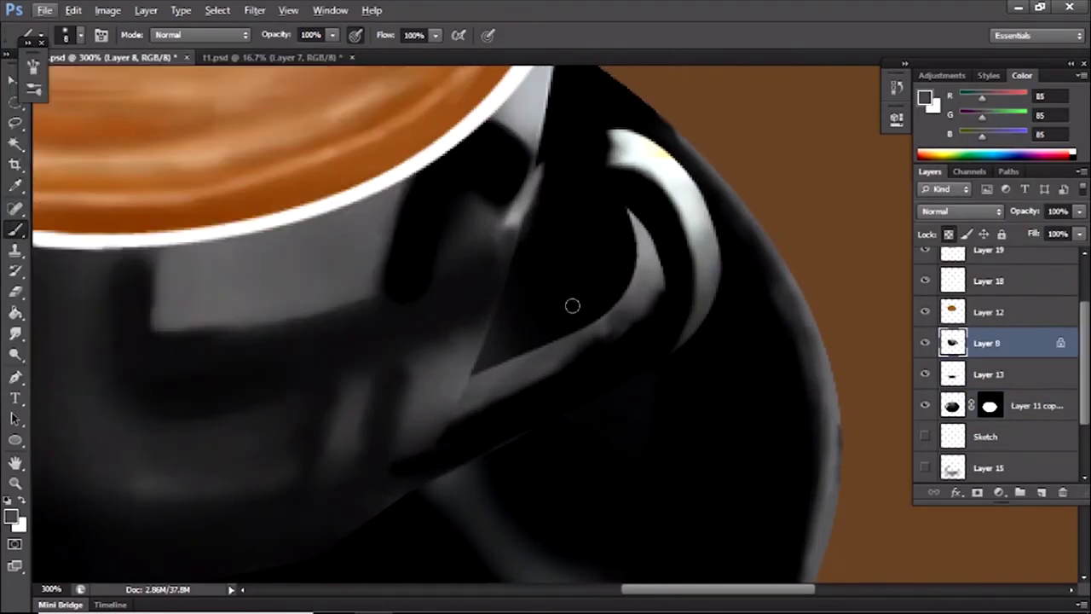
alt+click(497, 373)
alt+click(584, 357)
scroll(584, 356, down, 5)
scroll(503, 214, up, 5)
alt+click(518, 167)
alt+click(519, 165)
scroll(520, 160, down, 5)
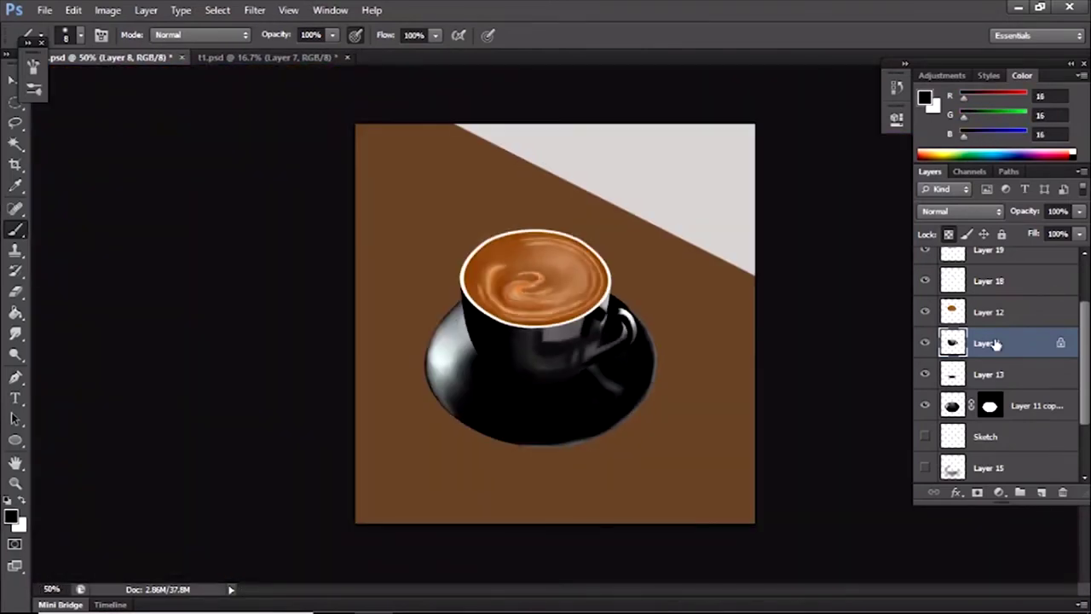
Create Layer 20 above Layer 11 copy 4 and display the saved paths.
click(1031, 404)
ctrl+click(988, 404)
click(1040, 492)
scroll(647, 393, up, 2)
key(ctrl+h)
click(1008, 171)
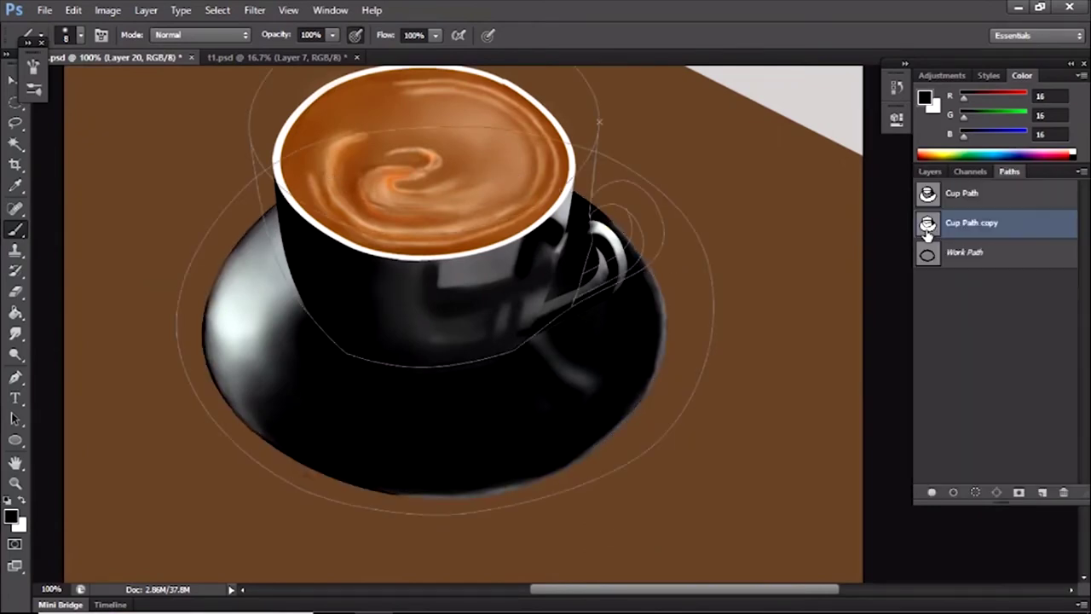
Try to fit the Cup Path outline to the painted cup with Free Transform.
click(961, 193)
key(ctrl+t)
mouse_move(442, 260)
mouse_down()
mouse_move(450, 284)
mouse_move(553, 227)
mouse_move(686, 68)
mouse_move(436, 292)
mouse_move(673, 88)
mouse_move(670, 529)
mouse_up()
key(Return)
key(b)
Load Layer 12's coffee outline as a selection and convert it to a work path.
click(928, 170)
click(955, 331)
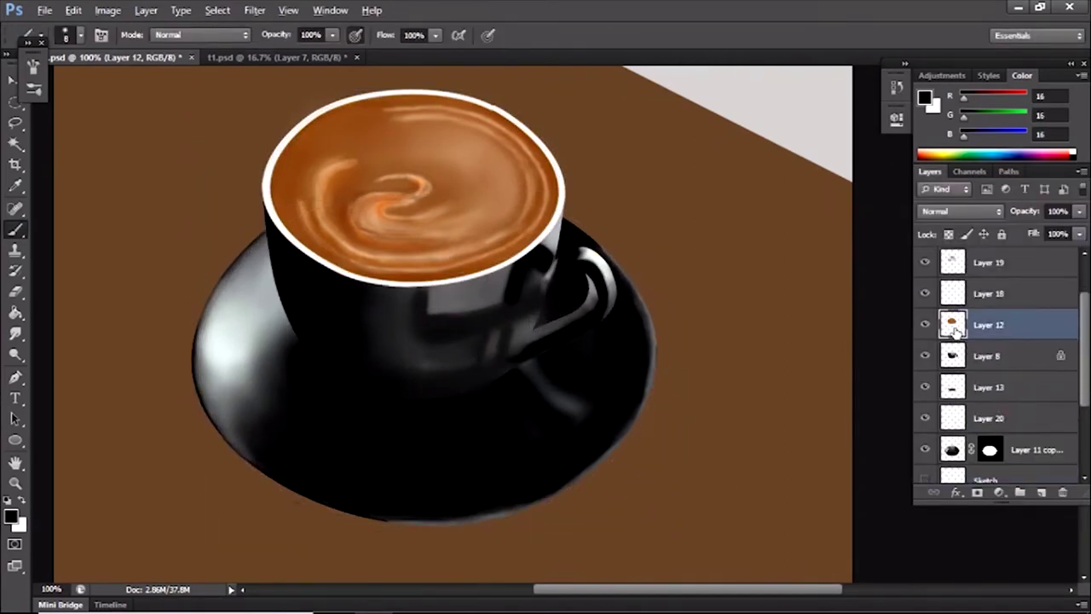
click(1008, 171)
click(998, 491)
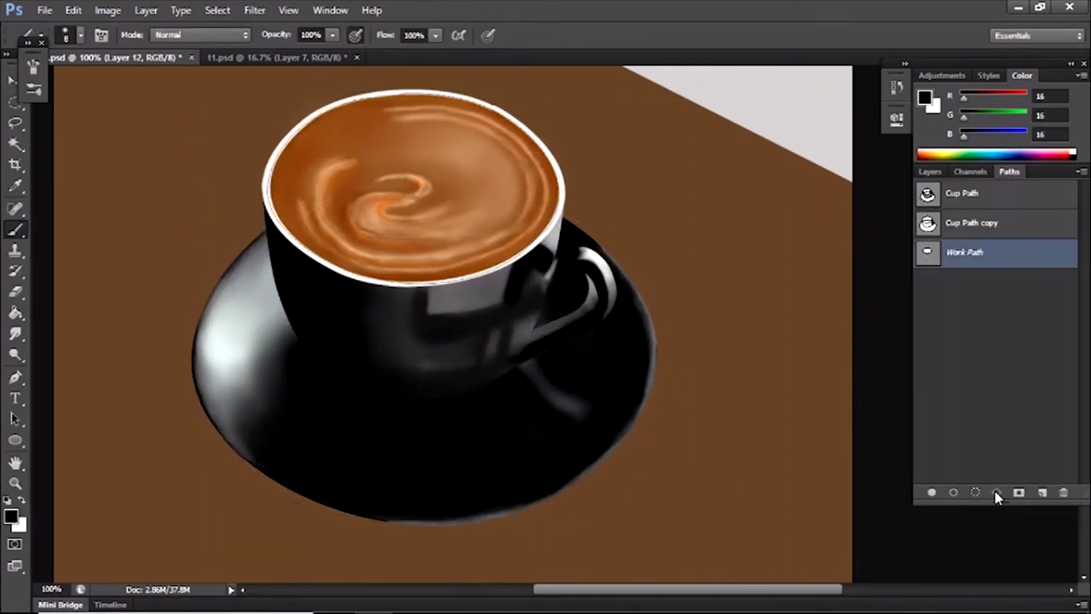
click(929, 171)
Enlarge the coffee-outline work path slightly so it runs along the cup's white rim.
click(1008, 171)
key(a)
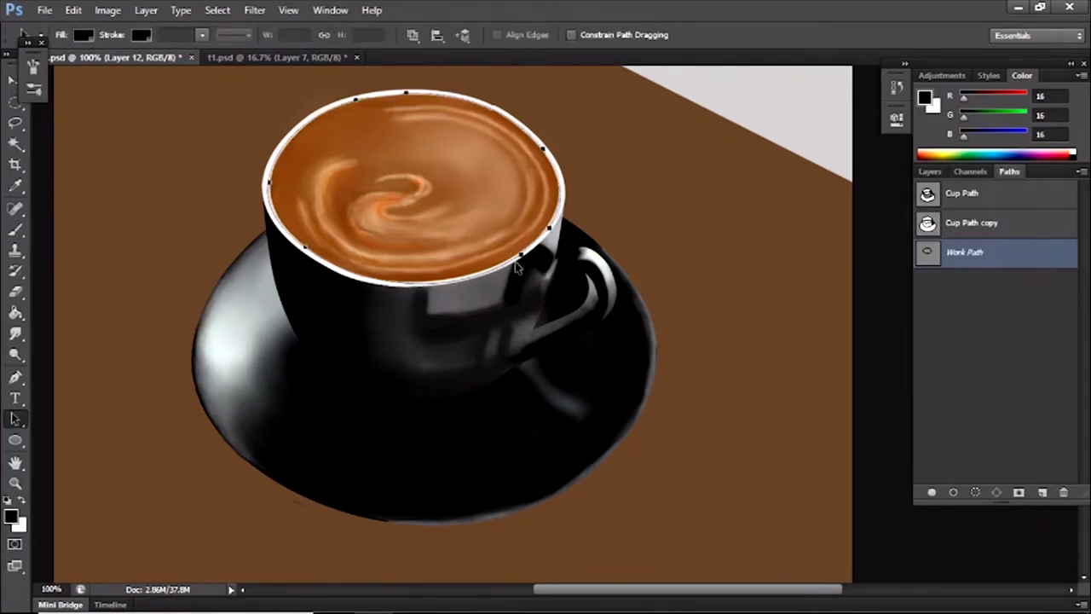
key(ctrl+t)
drag(570, 280, 573, 288)
key(Return)
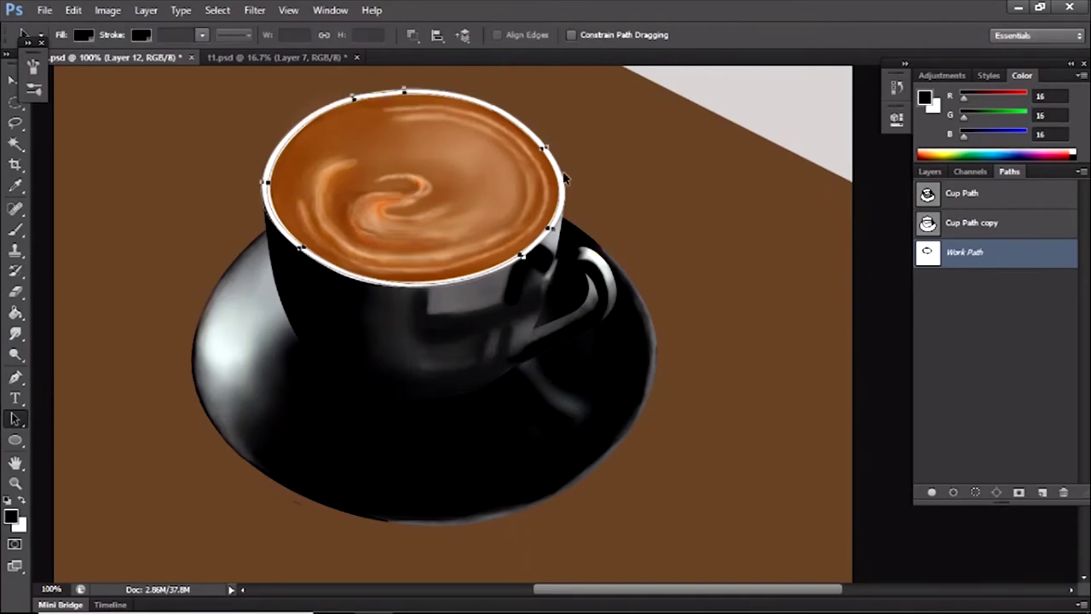
Convert the rim path to a selection and create Layer 21 above Layer 10.
key(ctrl+Return)
click(929, 172)
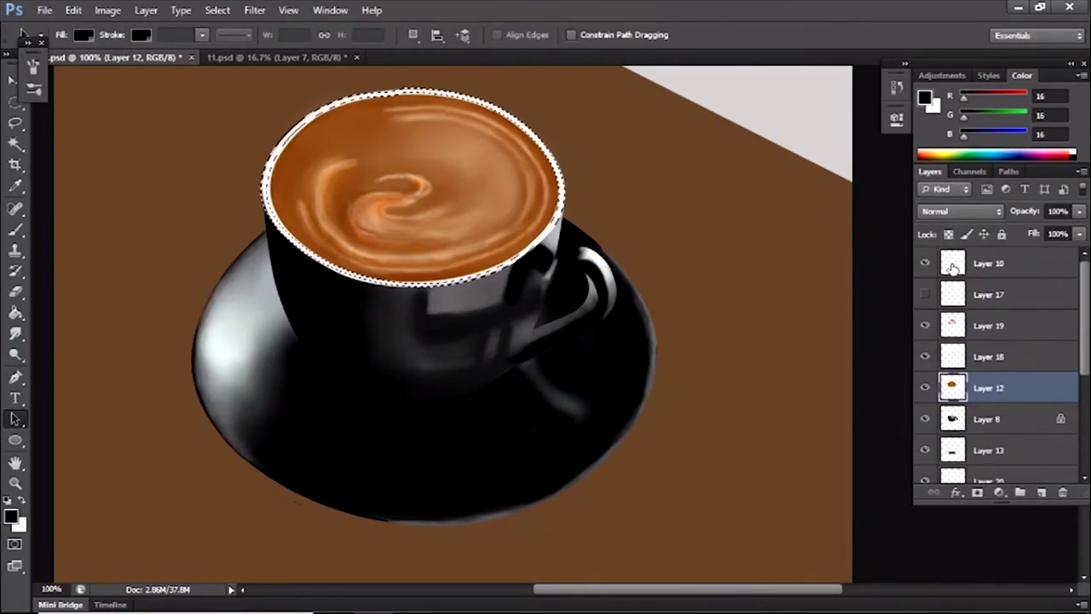
click(953, 267)
key(ctrl+shift+alt+n)
key(ctrl+plus)
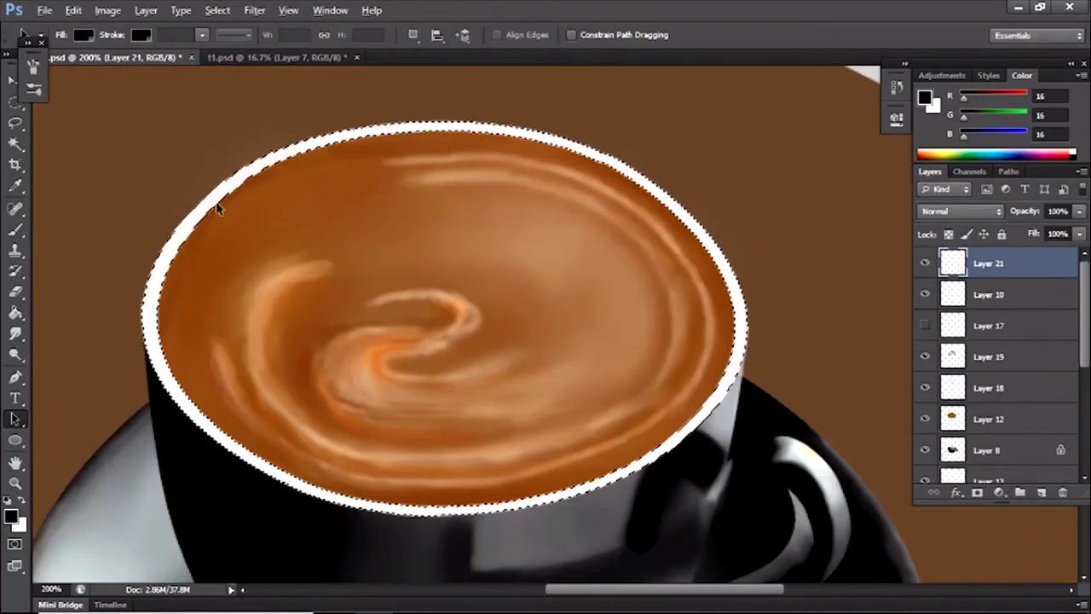
Brush a sampled dark tone along the white rim inside the selection on Layer 21 to shade it.
key(b)
alt+click(254, 171)
mouse_move(562, 158)
mouse_down()
mouse_move(724, 281)
mouse_move(648, 452)
mouse_move(384, 507)
mouse_move(186, 241)
mouse_move(230, 179)
mouse_up()
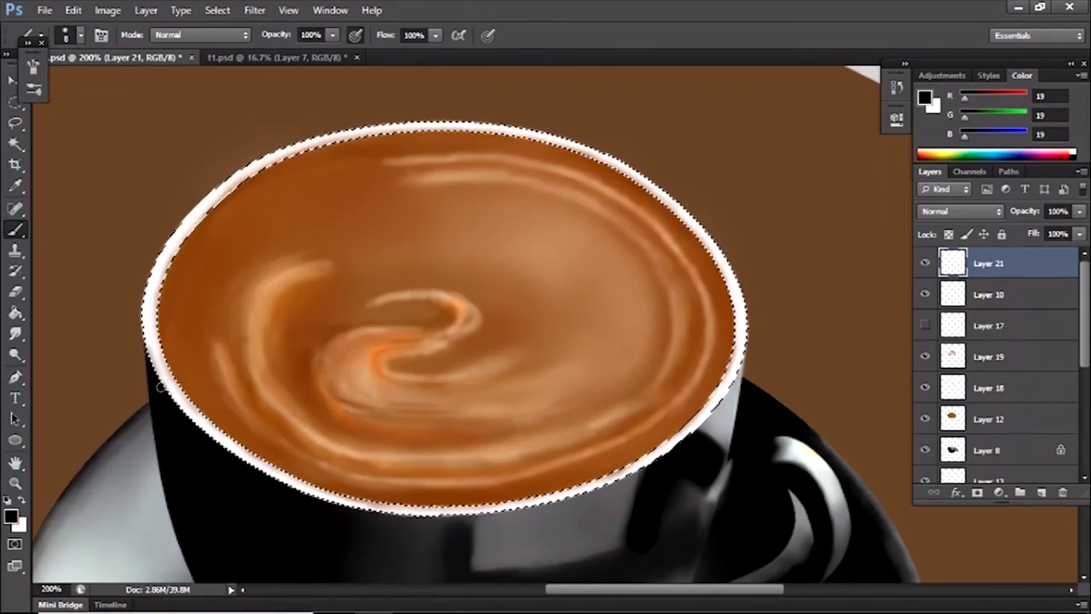
Sample soft greys near the cup's right edge and shade the right side of the rim on Layer 21.
key(ctrl+plus)
drag(829, 413, 552, 354)
alt+click(552, 354)
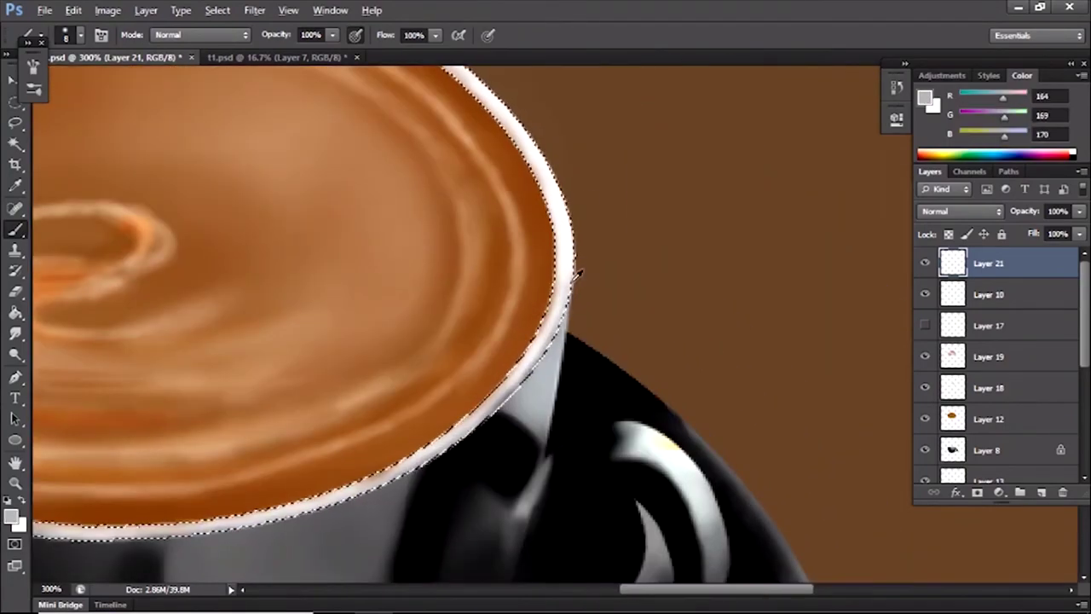
alt+click(576, 263)
key(ctrl+minus)
key(ctrl+minus)
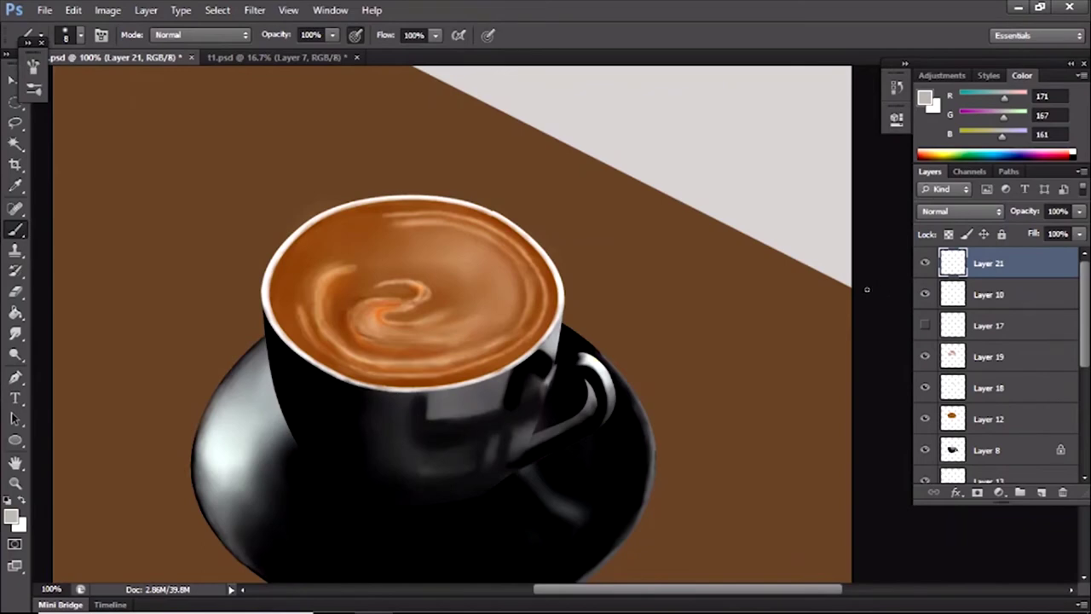
Create Layer 22 above Layer 15 in Multiply mode and choose a brown for the saucer's shadow.
key(ctrl+minus)
scroll(997, 367, down, 3)
click(989, 387)
key(ctrl+minus)
click(1041, 492)
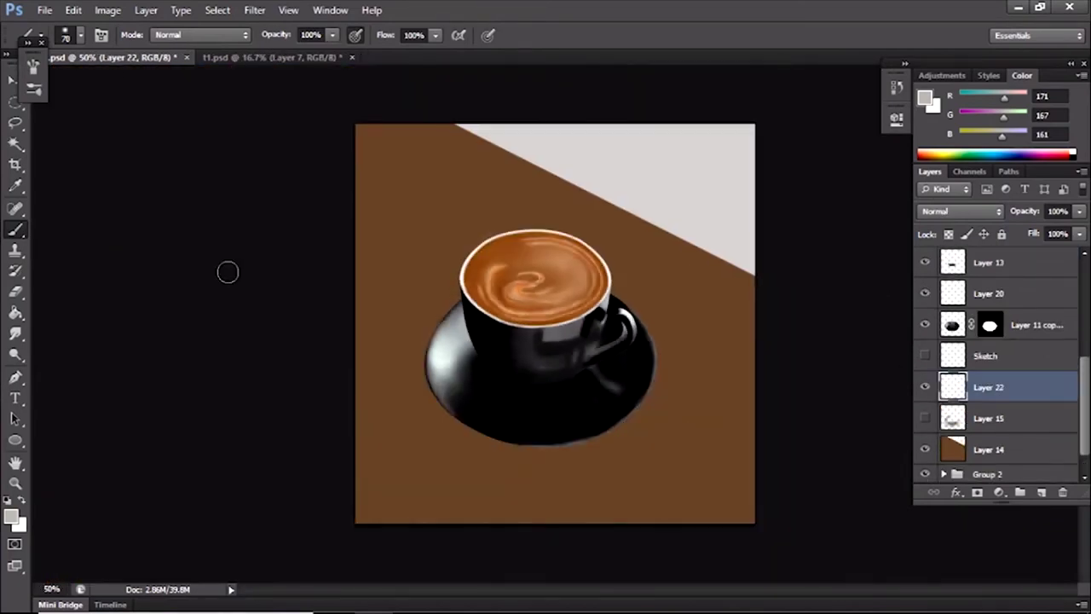
key(F5)
key(ctrl+plus)
click(11, 516)
key(Return)
scroll(967, 213, down, 3)
Paint a rough brown shadow below the saucer and clean it up with the Eraser at 100% hardness.
mouse_move(639, 302)
mouse_down()
mouse_move(458, 309)
mouse_move(375, 261)
mouse_move(577, 336)
mouse_move(484, 336)
mouse_up()
key(bracketright)
key(bracketright)
key(e)
drag(639, 319, 422, 302)
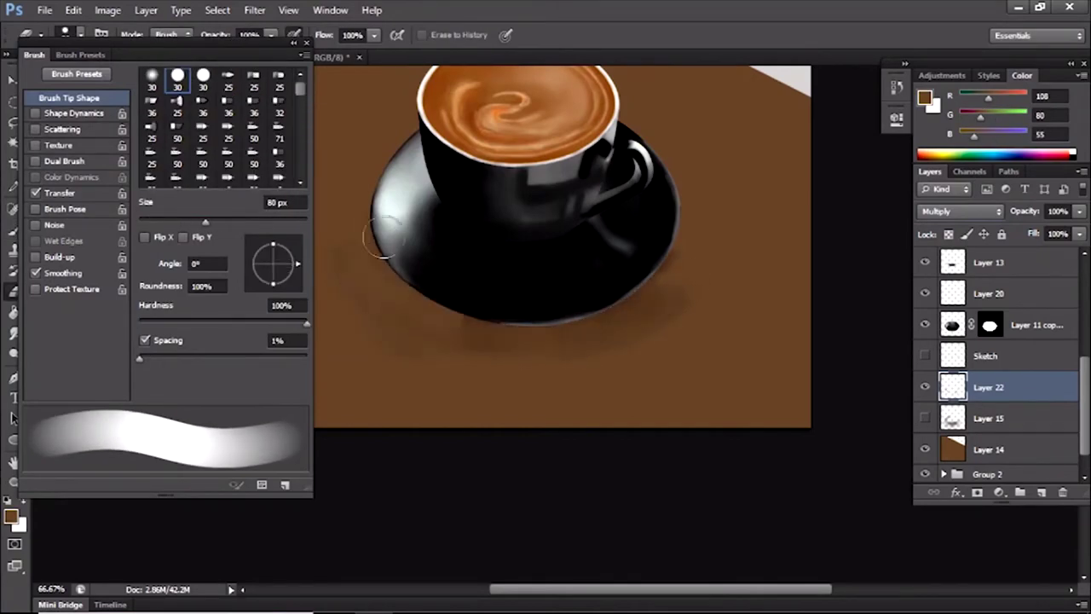
Paint a soft shadow beneath the saucer on Layer 22 with a large, flattened brush at 0% hardness.
key(period)
key(bracketright)
key(bracketright)
key(bracketright)
key(bracketright)
key(bracketright)
key(bracketright)
key(bracketright)
key(b)
mouse_move(426, 287)
mouse_down()
mouse_move(514, 319)
mouse_move(400, 285)
mouse_move(648, 294)
mouse_up()
Sample a near-black tone and deepen the shadow around the saucer with a 200 px brush at 51% opacity.
alt+click(638, 285)
key(bracketright)
key(bracketright)
key(bracketright)
key(5)
key(1)
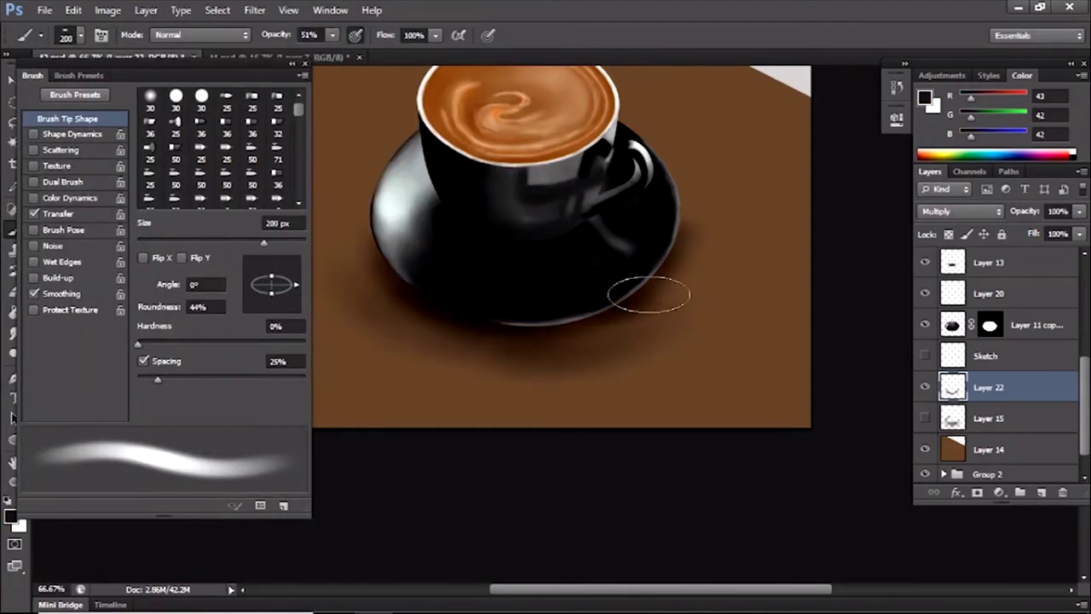
key(ctrl+minus)
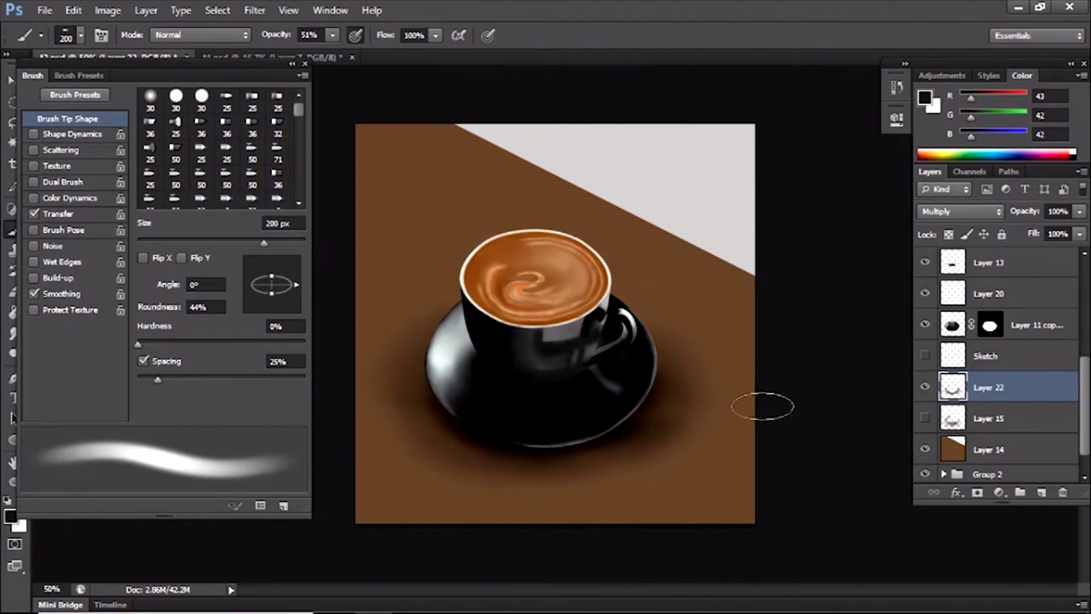
Restore the brush opacity to 100% and soften the saucer's shadow on Layer 22 with a blur filter.
key(0)
click(254, 10)
mouse_move(366, 168)
click(548, 197)
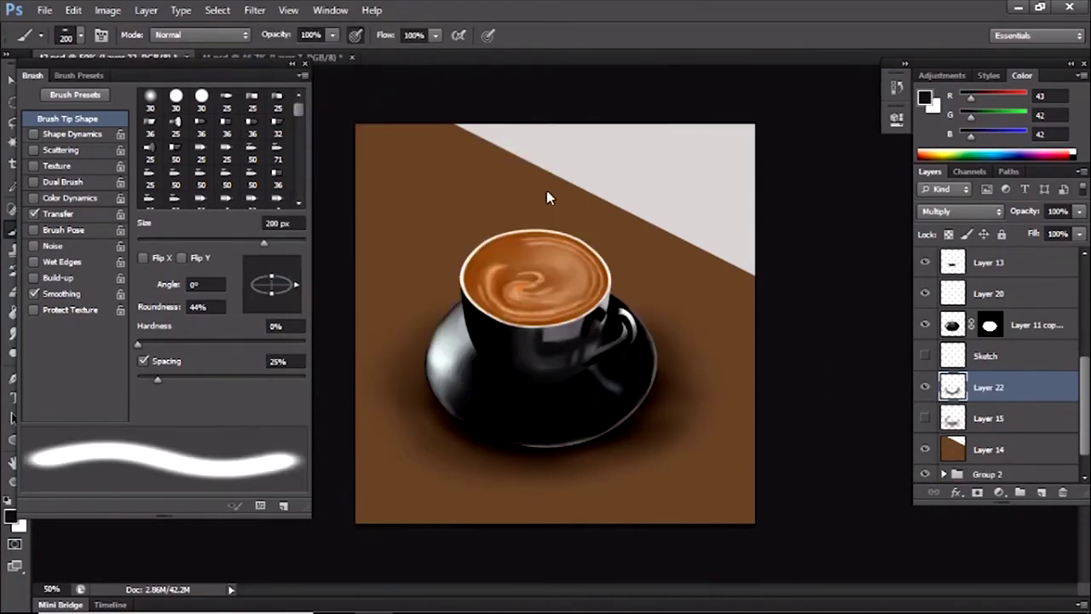
click(254, 9)
click(469, 309)
click(304, 134)
Erase a straight diagonal band of brown on Layer 14 with a 400 px hard eraser to enlarge the light background.
click(960, 449)
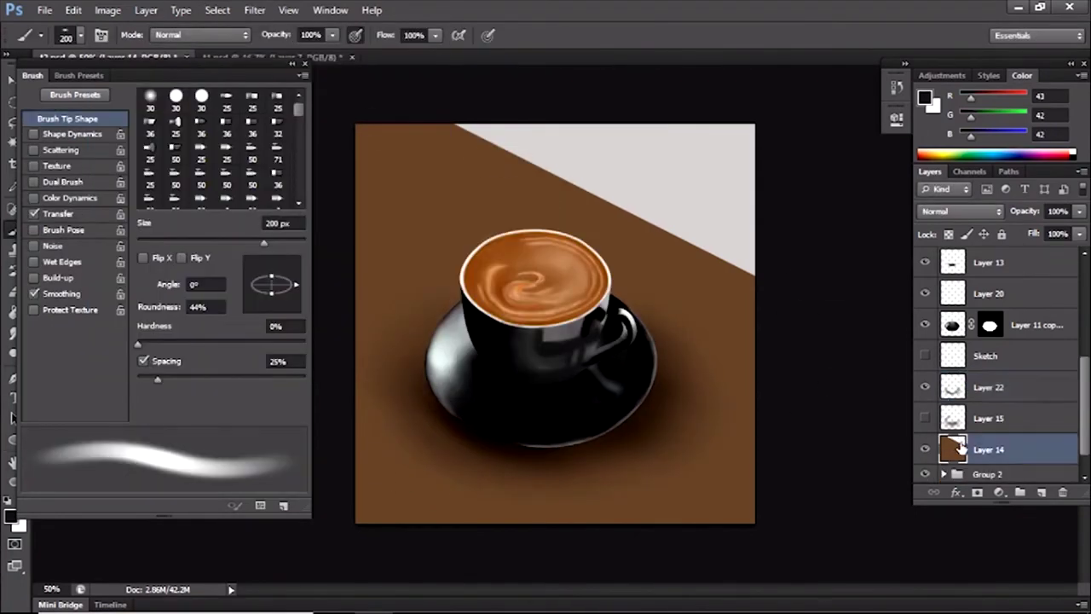
key(e)
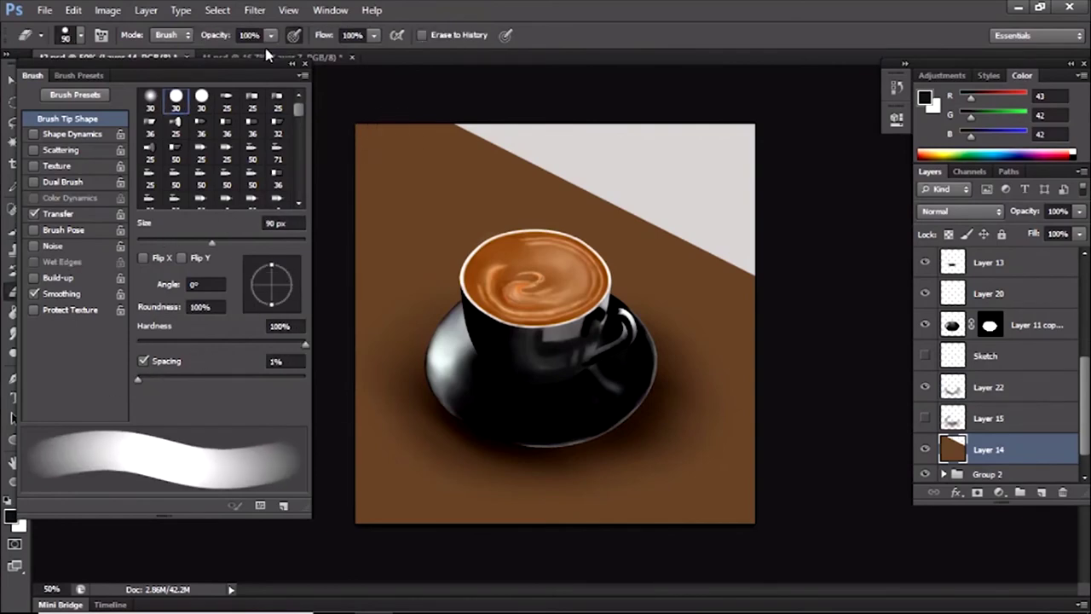
shift+click(366, 117)
drag(366, 117, 721, 278)
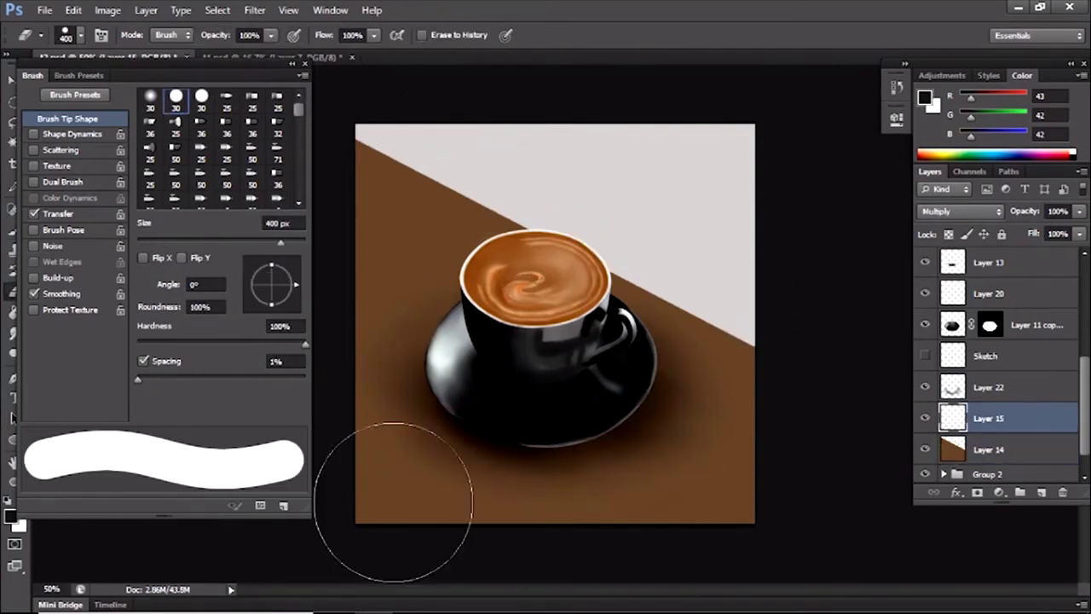
Darken the tabletop on Layer 15 with a soft 200 px brush in sampled brown, and set the layer's opacity to 62%.
key(b)
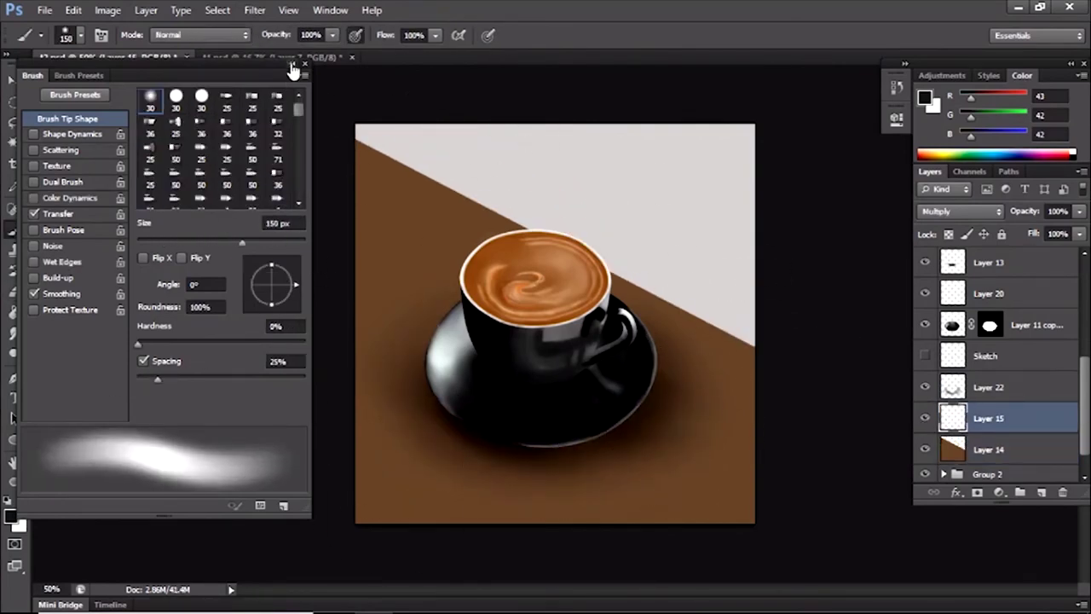
click(294, 65)
alt+click(657, 507)
key(bracketright)
key(bracketright)
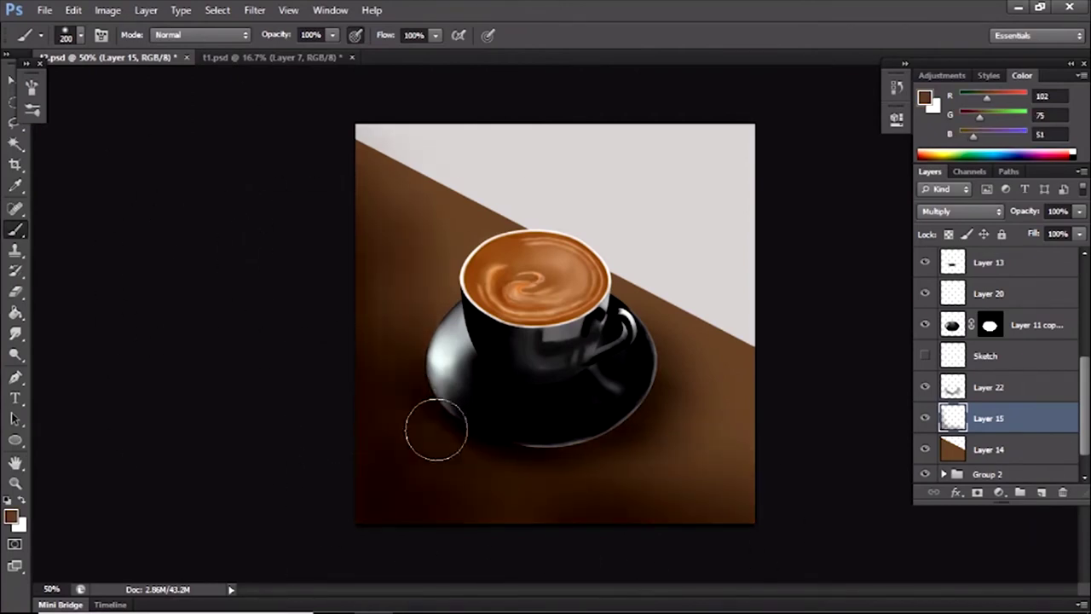
key(ctrl+minus)
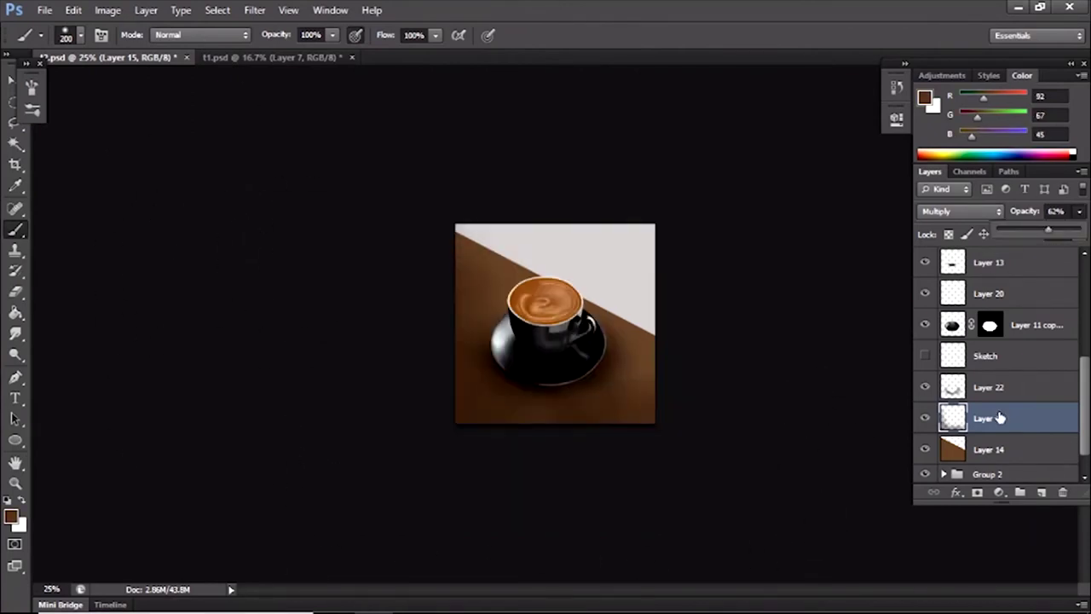
click(999, 418)
Create Layer 23 above Layer 19 and choose a pale cream foreground colour (RGB 240, 220, 201).
key(ctrl+plus)
key(ctrl+plus)
key(ctrl+plus)
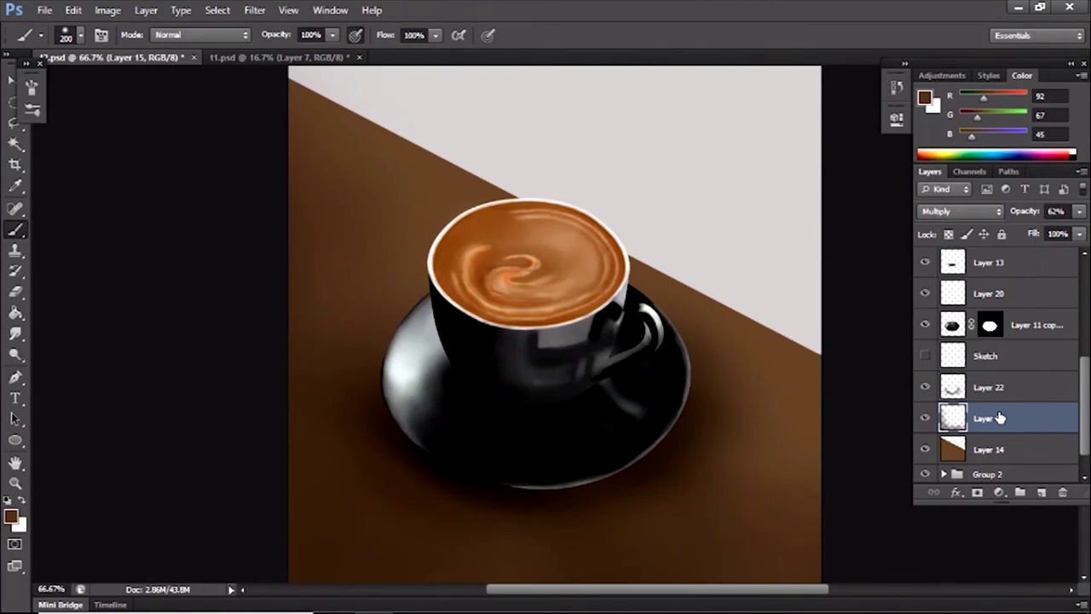
scroll(1000, 417, up, 5)
click(961, 362)
key(ctrl+plus)
key(i)
click(596, 213)
click(15, 520)
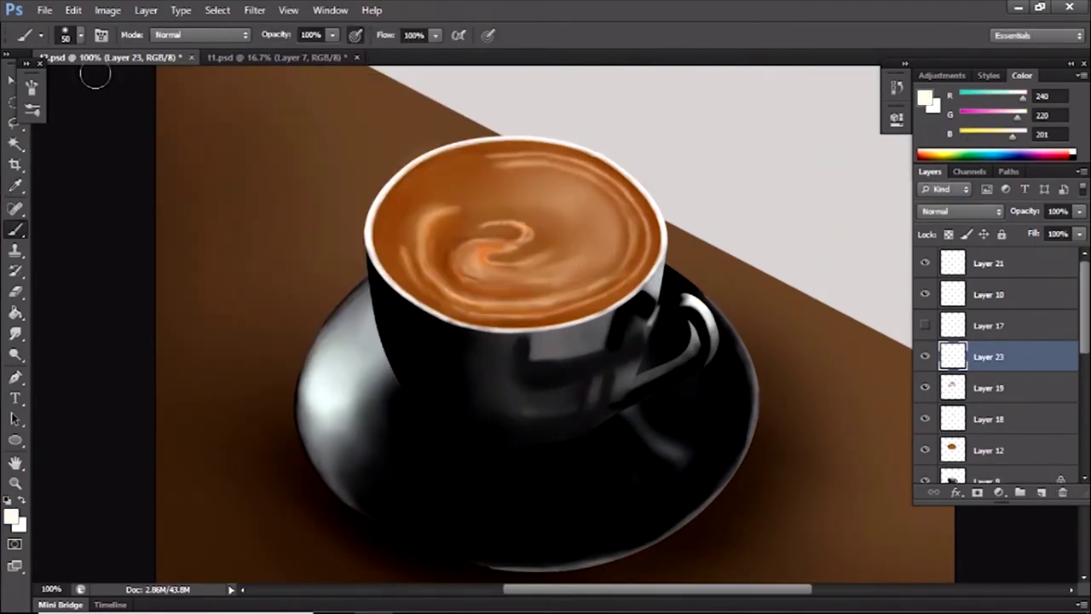
Paint soft cream foam swirls across the coffee with a flattened brush at 48% roundness, reduced to 35 px.
key(F5)
mouse_move(570, 273)
mouse_down()
mouse_move(588, 186)
mouse_move(597, 247)
mouse_move(512, 170)
mouse_move(508, 230)
mouse_up()
key(bracketleft)
key(bracketleft)
key(bracketleft)
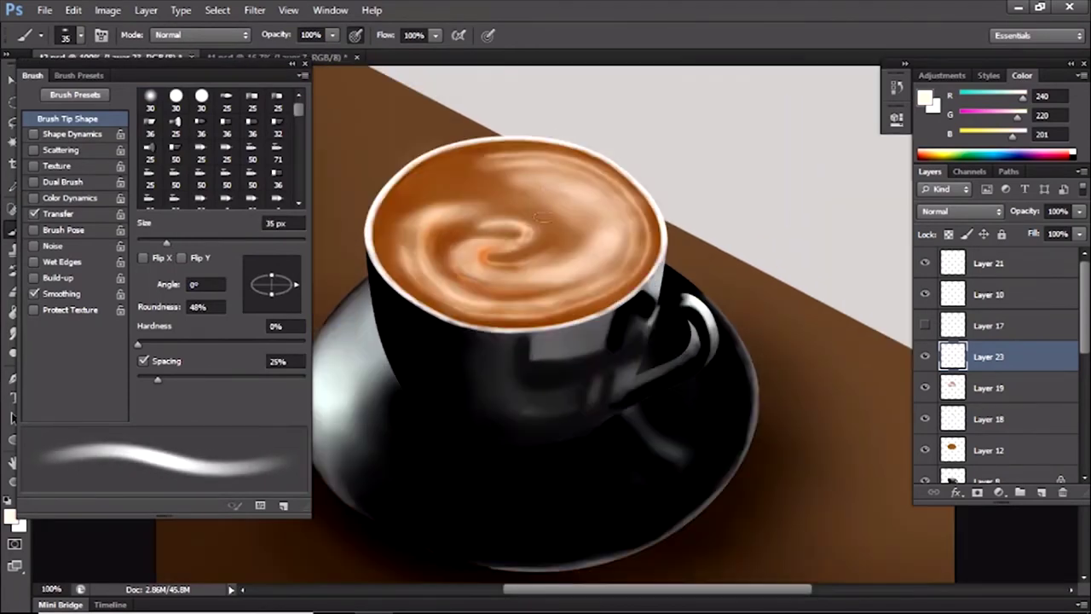
Sample the coffee brown and draw thin streaks through the right and central foam with a 10 px brush.
alt+click(545, 202)
key(bracketleft)
key(bracketleft)
key(bracketleft)
key(bracketleft)
key(bracketleft)
mouse_move(625, 211)
mouse_down()
mouse_move(568, 270)
mouse_move(467, 264)
mouse_move(514, 280)
mouse_move(614, 221)
mouse_move(526, 253)
mouse_up()
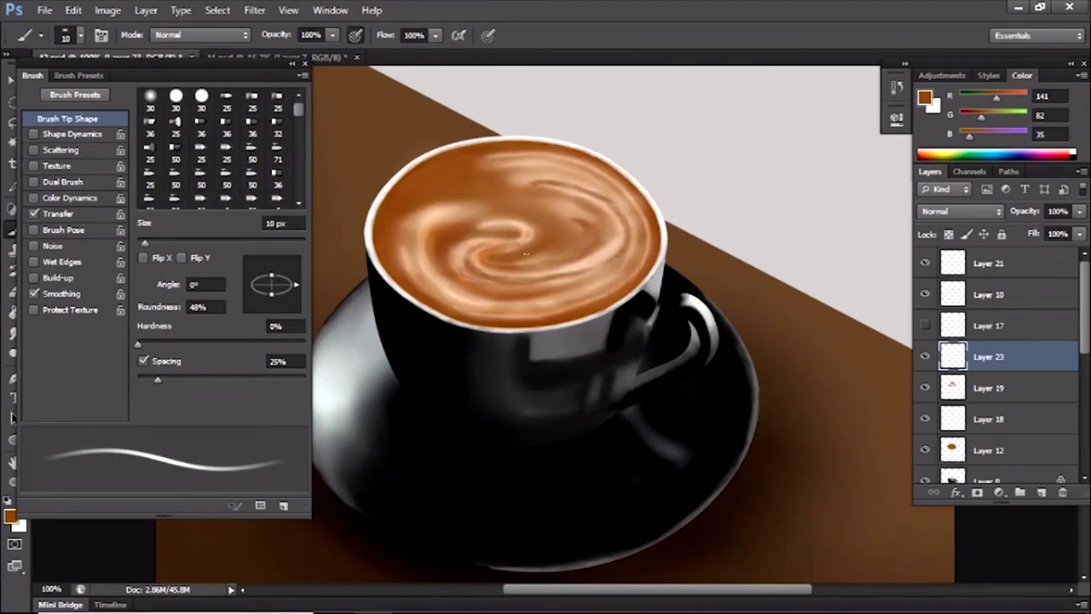
Switch the brush to Multiply mode and draw brown streaks along the lower and left foam swirls.
key(shift+alt+g)
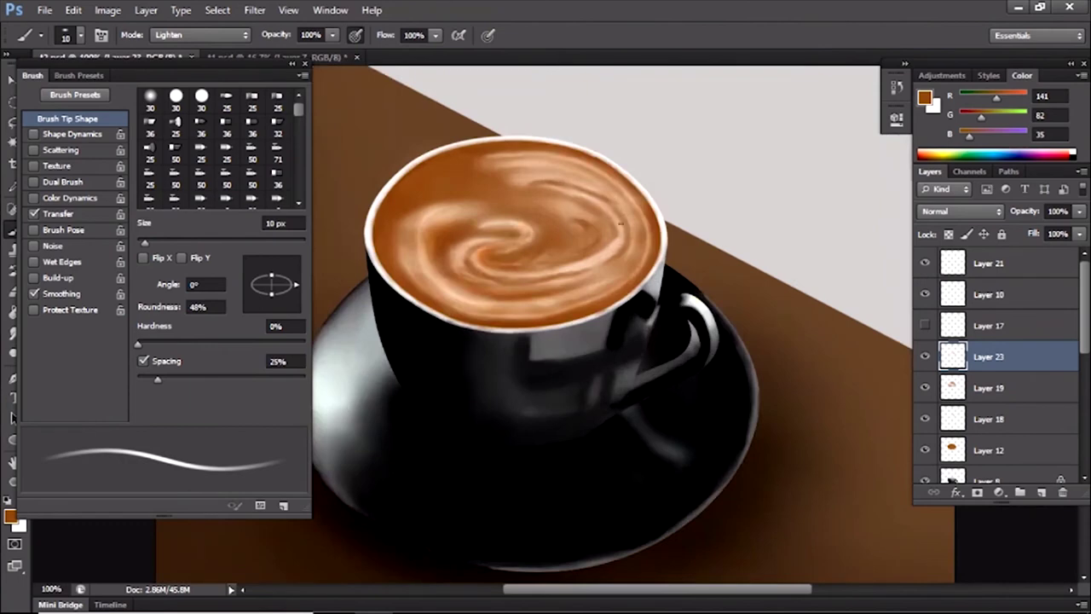
key(shift+alt+m)
drag(455, 301, 636, 277)
drag(411, 264, 443, 214)
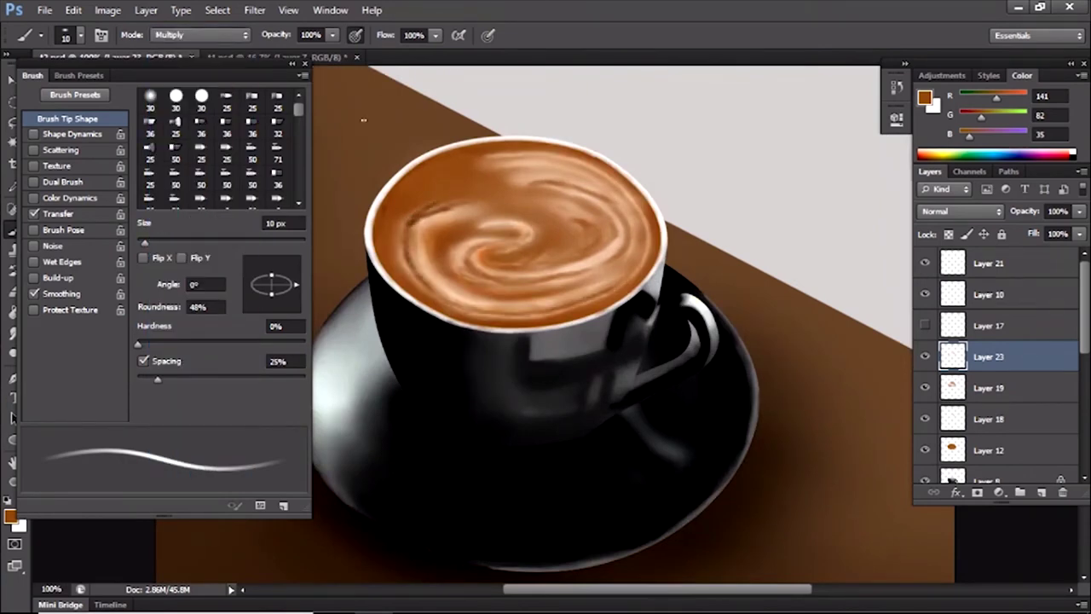
Switch the brush to Darker Color at 8 px and draw fine brown lines through the left, lower and upper foam.
key(shift+plus)
key(shift+plus)
key(shift+plus)
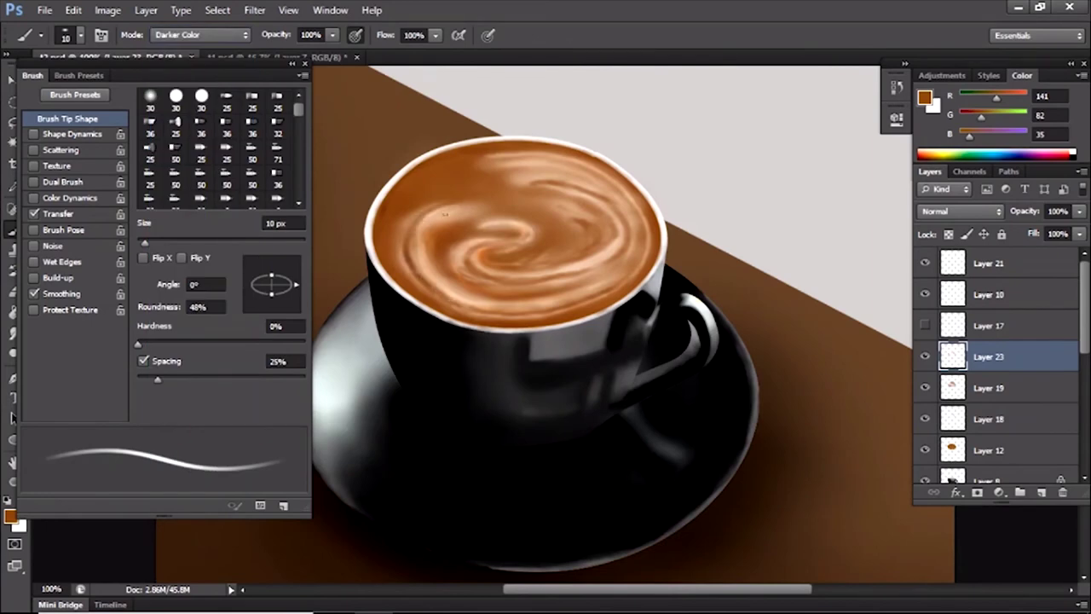
key(bracketleft)
key(bracketleft)
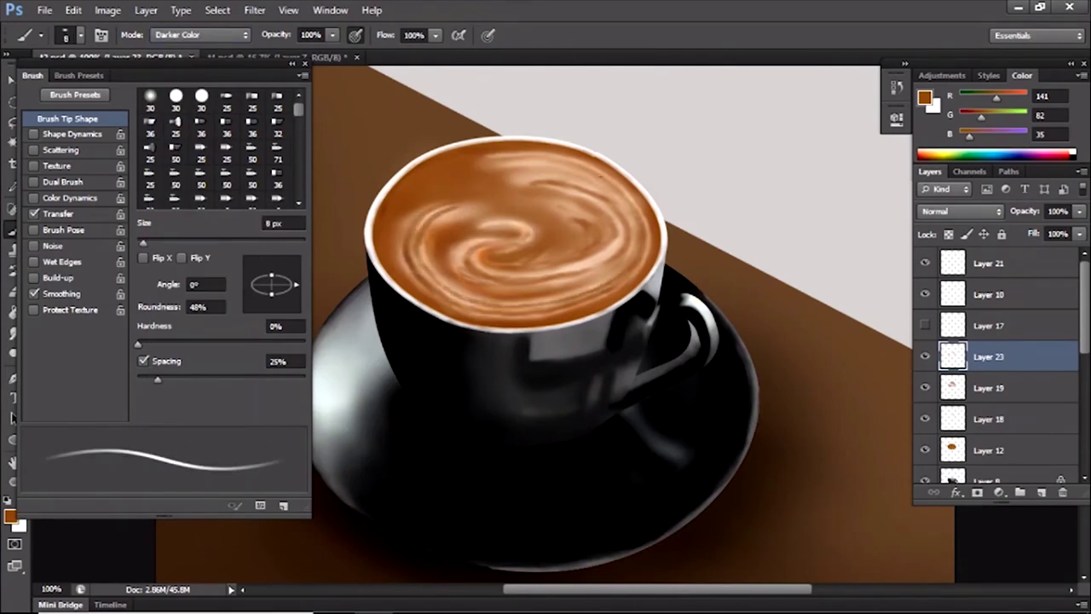
mouse_move(451, 217)
mouse_down()
mouse_move(439, 283)
mouse_move(614, 273)
mouse_up()
drag(521, 174, 581, 175)
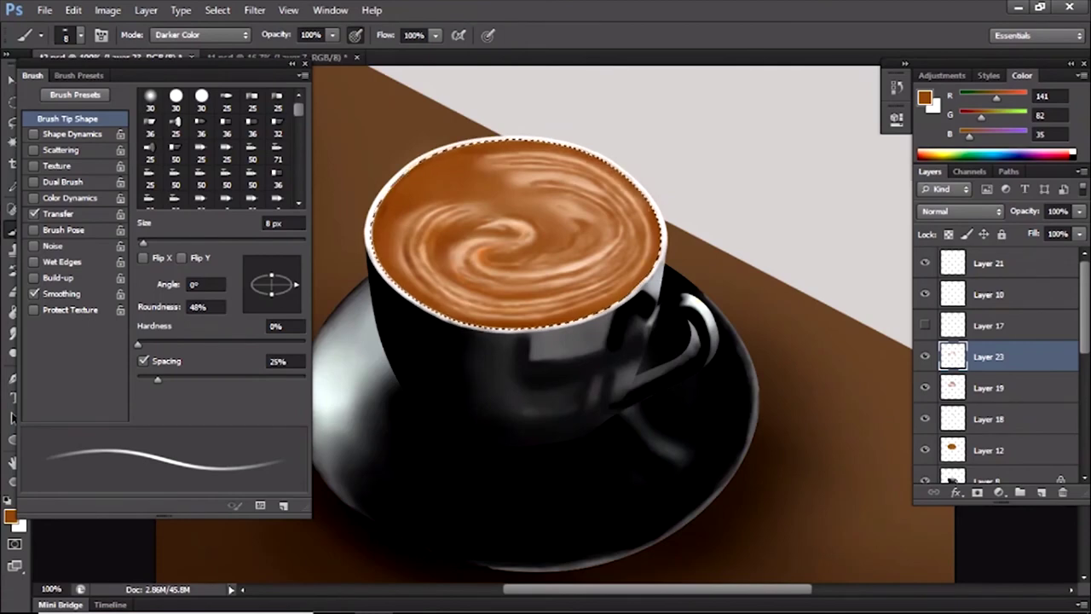
Trim the foam strokes on Layer 23 to the selected coffee outline with a 400 px eraser.
key(bracketright)
key(bracketright)
key(bracketright)
key(bracketright)
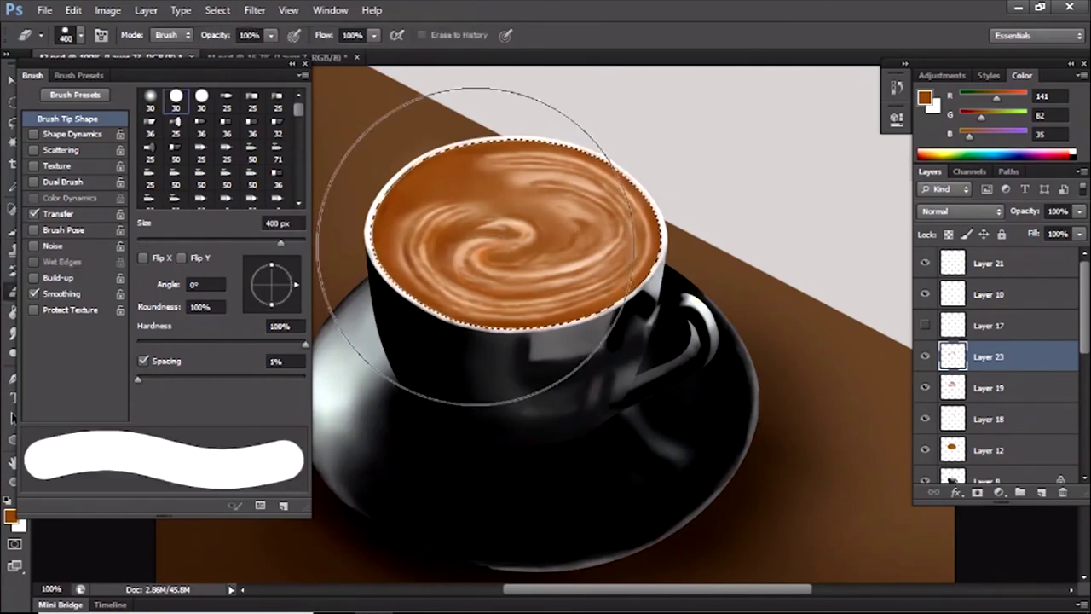
Sample a light tan from the foam and add pale streaks with a 9 px brush in Lighter Color mode.
alt+click(444, 278)
key(shift+plus)
key(shift+plus)
key(shift+plus)
key(shift+plus)
key(shift+plus)
key(bracketleft)
key(bracketleft)
key(bracketleft)
key(bracketleft)
key(bracketleft)
key(bracketleft)
key(bracketleft)
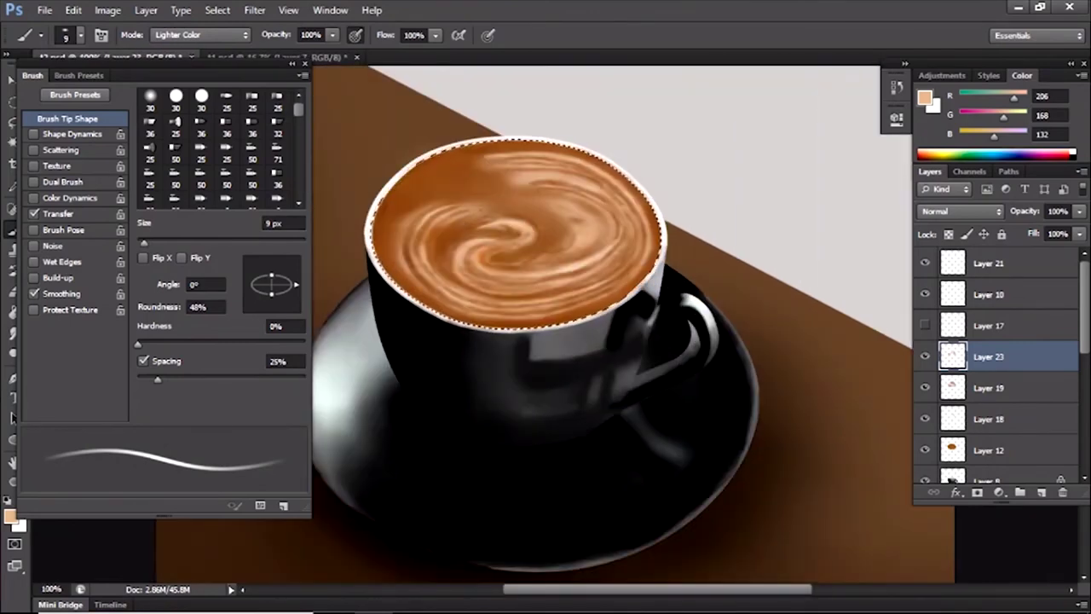
Choose a dark brown foreground (RGB 104, 57, 19) and create Layer 24 above Layer 23.
click(10, 515)
click(497, 109)
key(ctrl+shift+alt+n)
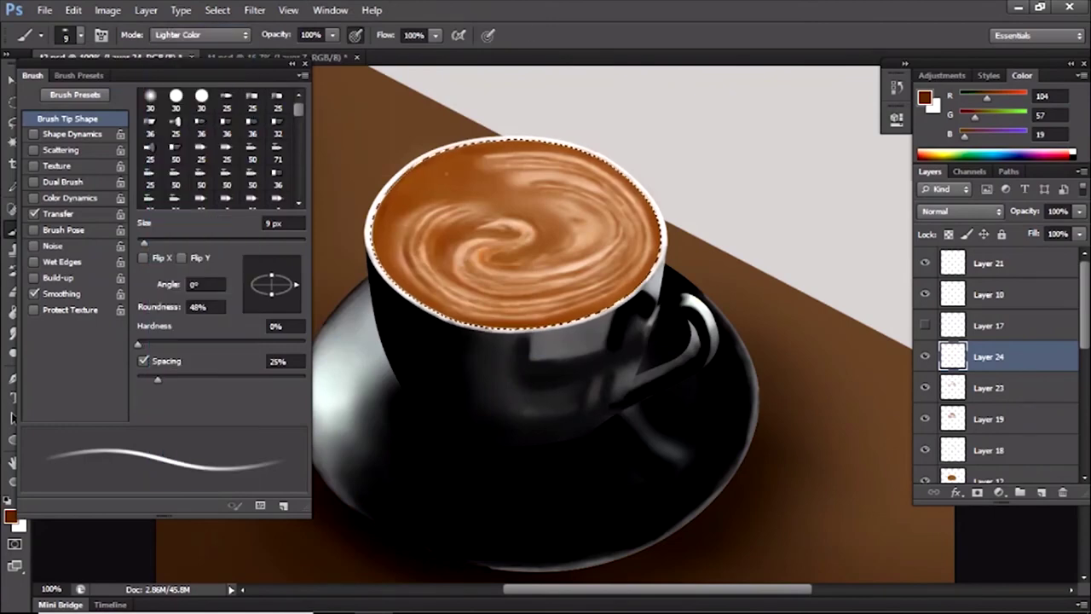
Shade the coffee's edge under the rim on Layer 24 with the enlarged dark brown brush in Darker Color mode.
key(bracketright)
key(bracketright)
key(bracketright)
key(bracketright)
key(bracketleft)
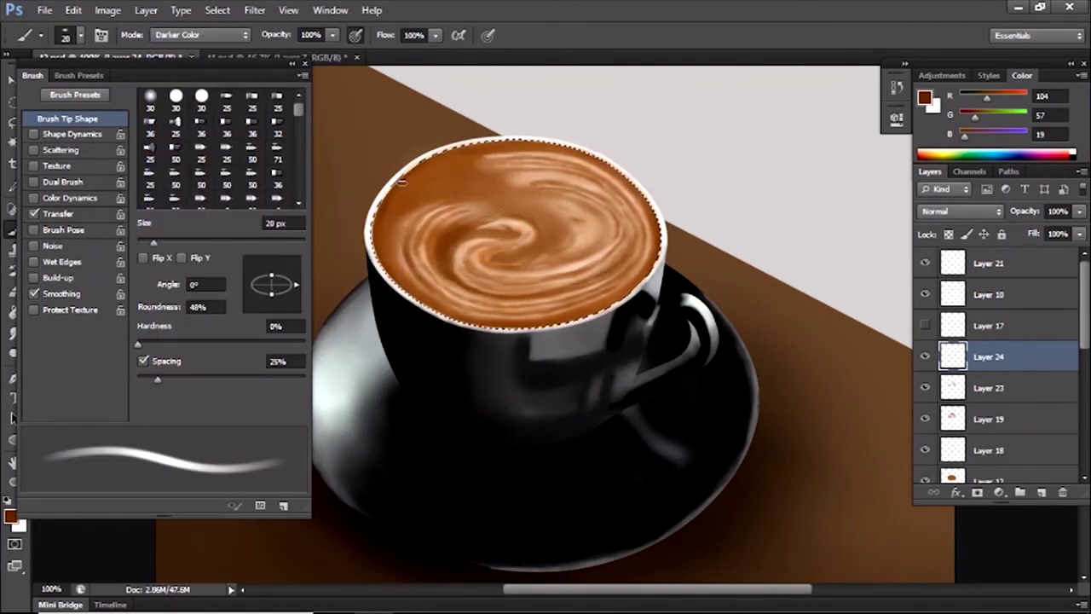
key(bracketright)
key(bracketright)
key(bracketright)
Paint small near-white highlights on the coffee with a 9 px brush in Overlay mode.
key(x)
key(bracketleft)
key(bracketleft)
key(bracketleft)
key(bracketleft)
key(bracketleft)
key(bracketleft)
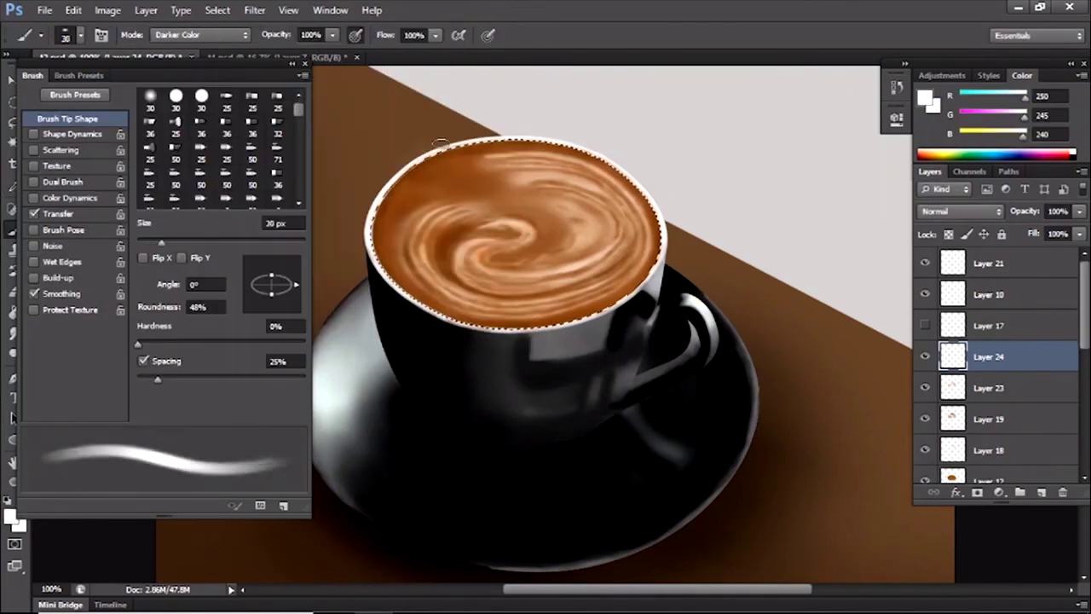
click(200, 35)
click(171, 266)
Enable the brush texture at 28% scale and brighten the highlight on the right side of the foam.
click(34, 165)
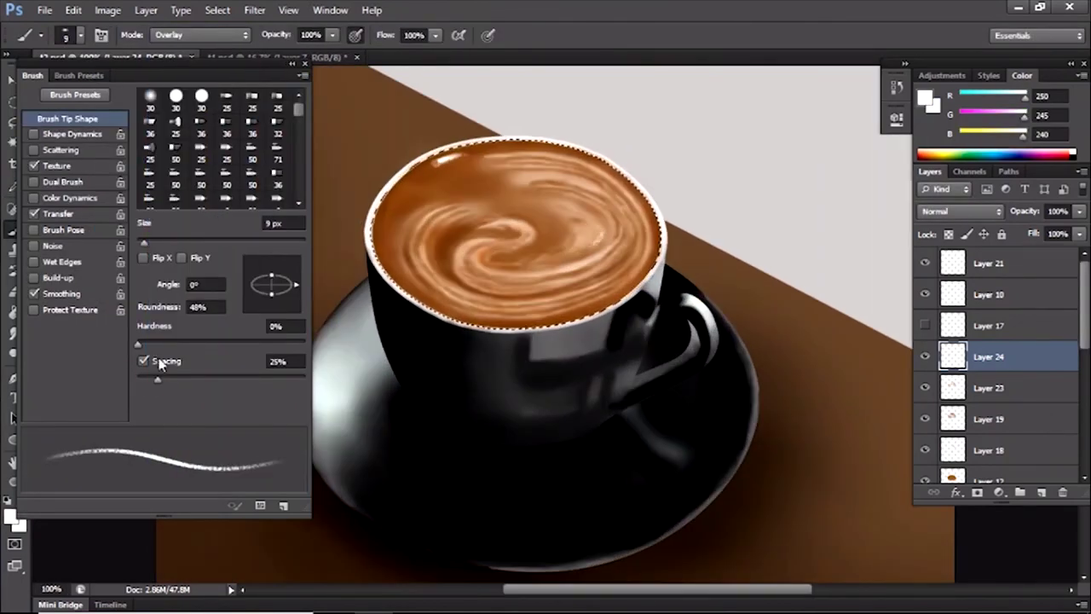
click(56, 165)
drag(220, 166, 159, 166)
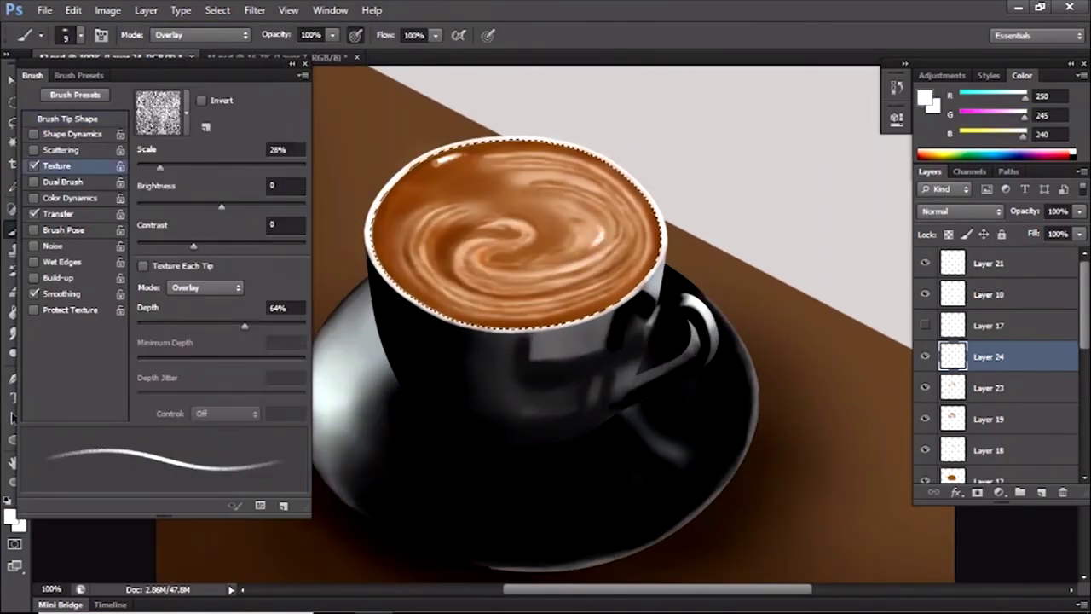
key(ctrl+0)
key(ctrl+1)
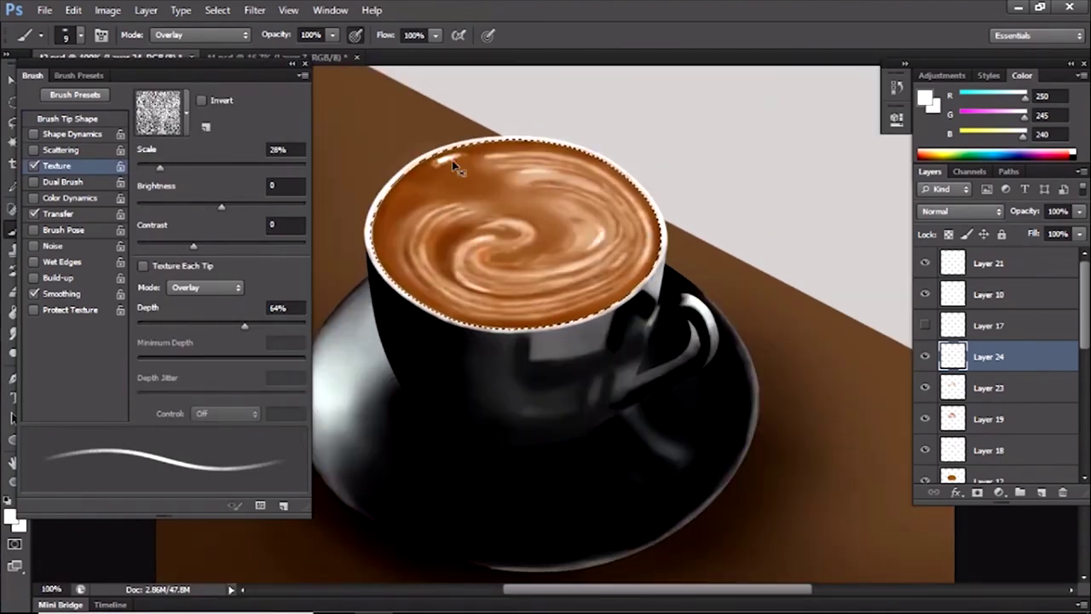
key(ctrl+minus)
key(ctrl+minus)
key(ctrl+minus)
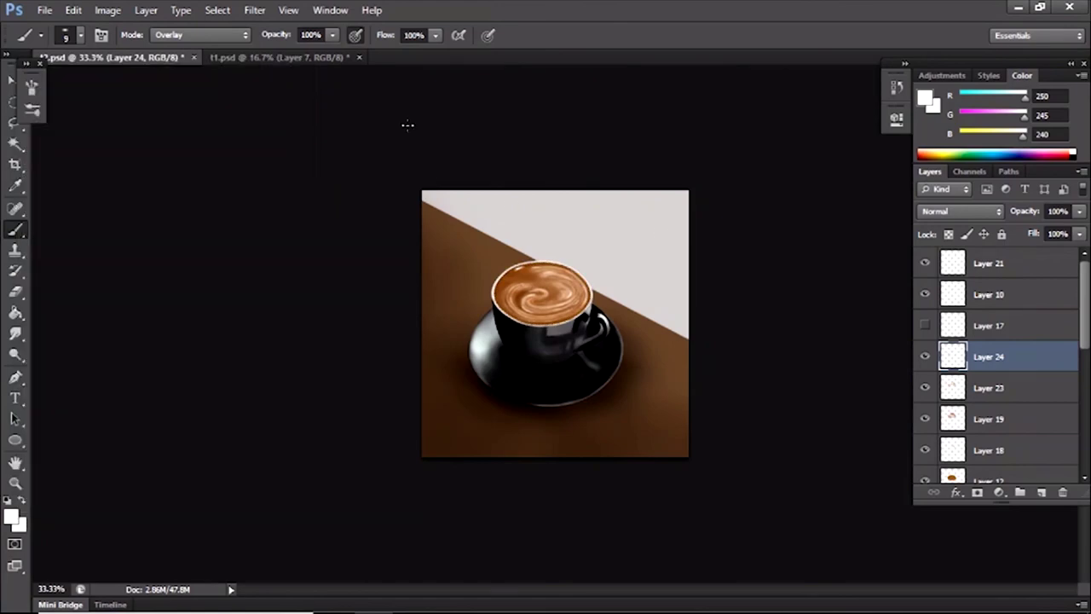
Set the brush tip spacing to 12% and open the brush's texture settings.
key(ctrl+plus)
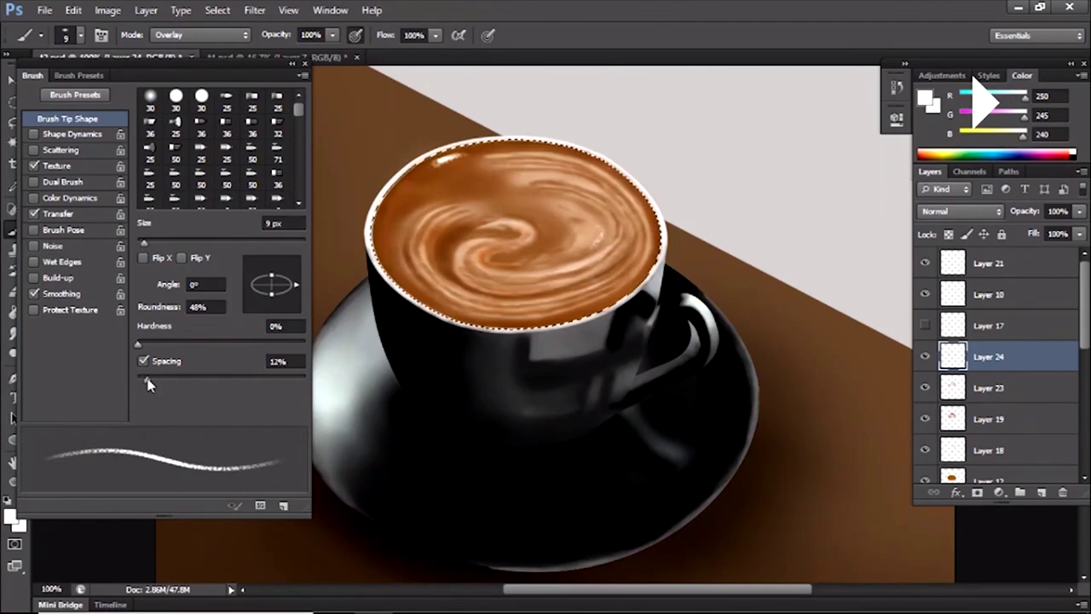
click(56, 166)
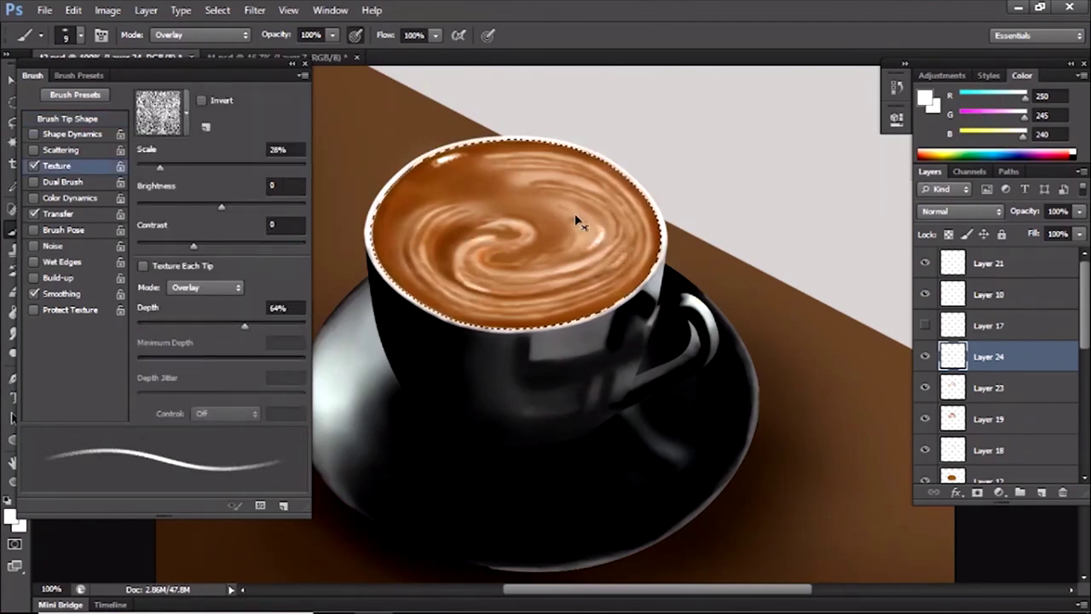